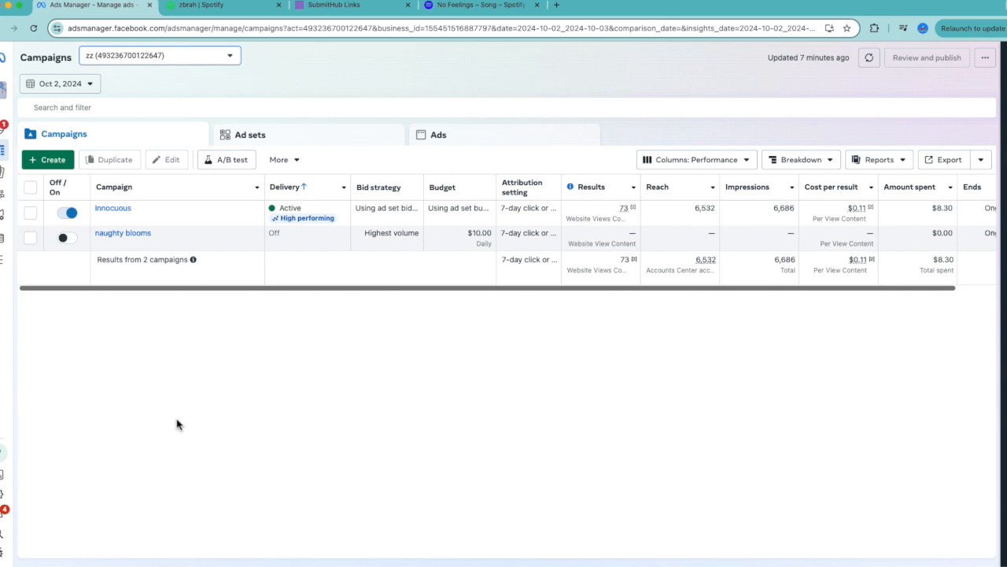
Step: Open the Innocuous campaign's ad sets and review their results, cost per result, amount spent and schedule
left_click(123, 209)
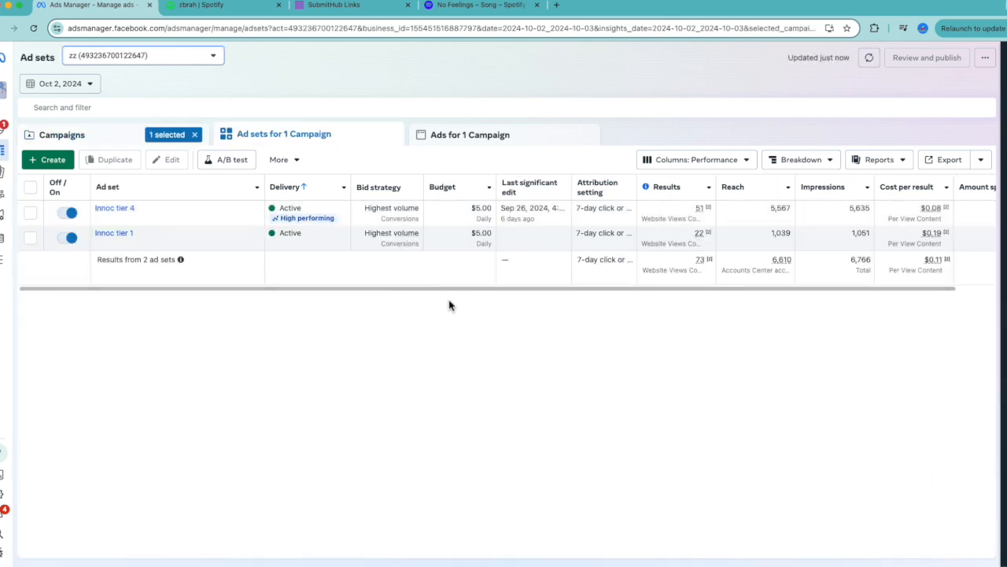
left_click_drag(448, 290, 658, 323)
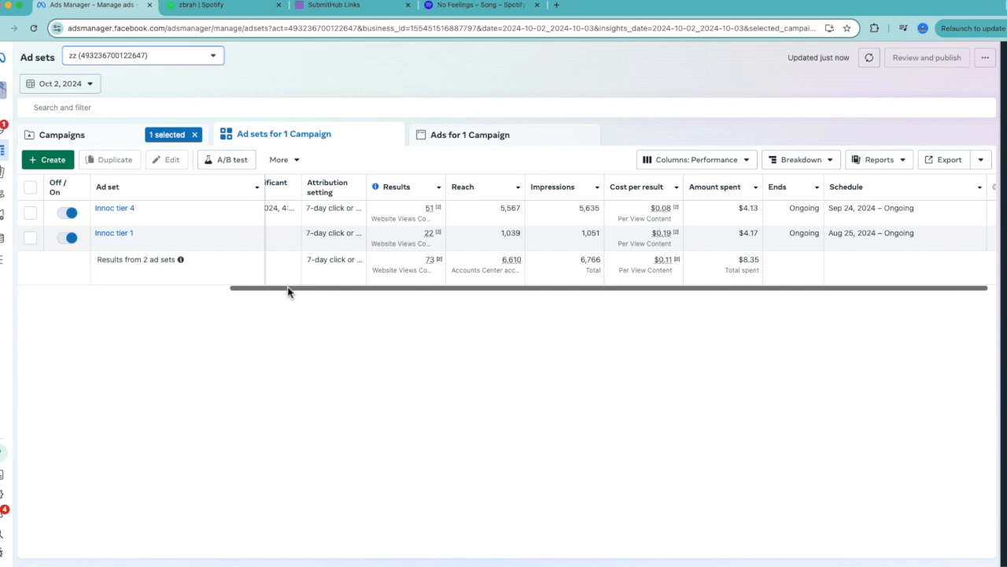
left_click_drag(288, 291, 173, 297)
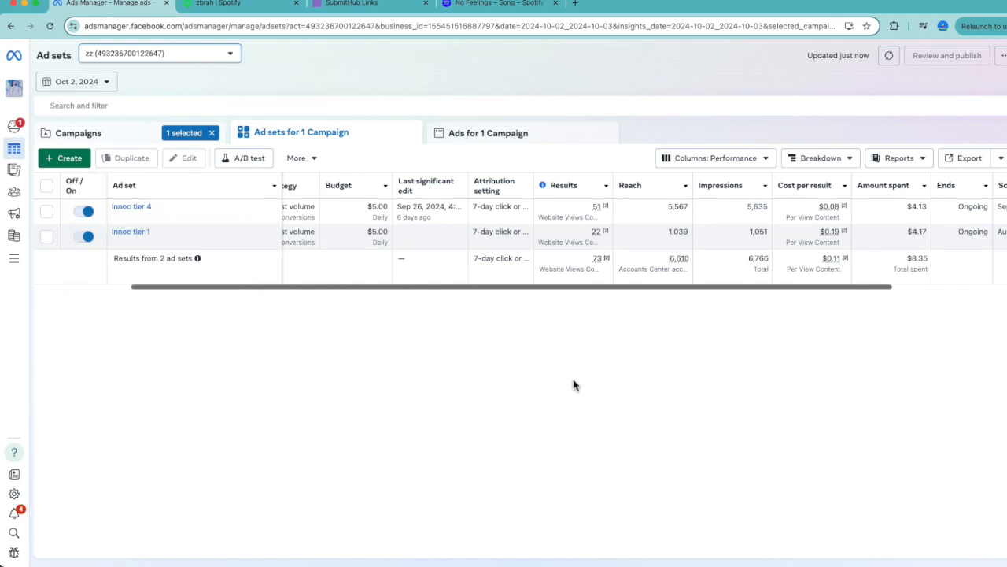
Step: Open the ad accounts in the business settings and choose to add an ad account
left_click(21, 499)
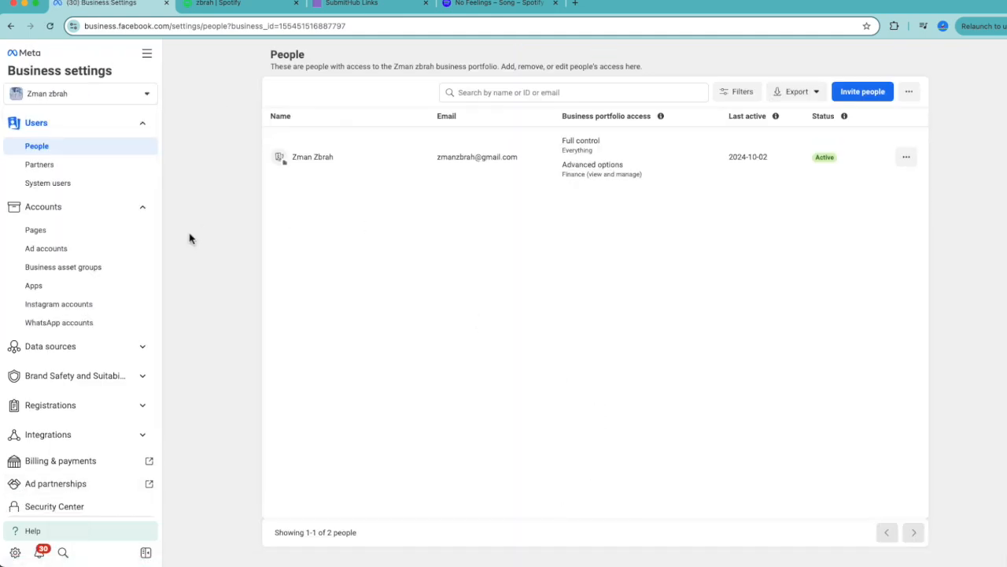
left_click(41, 251)
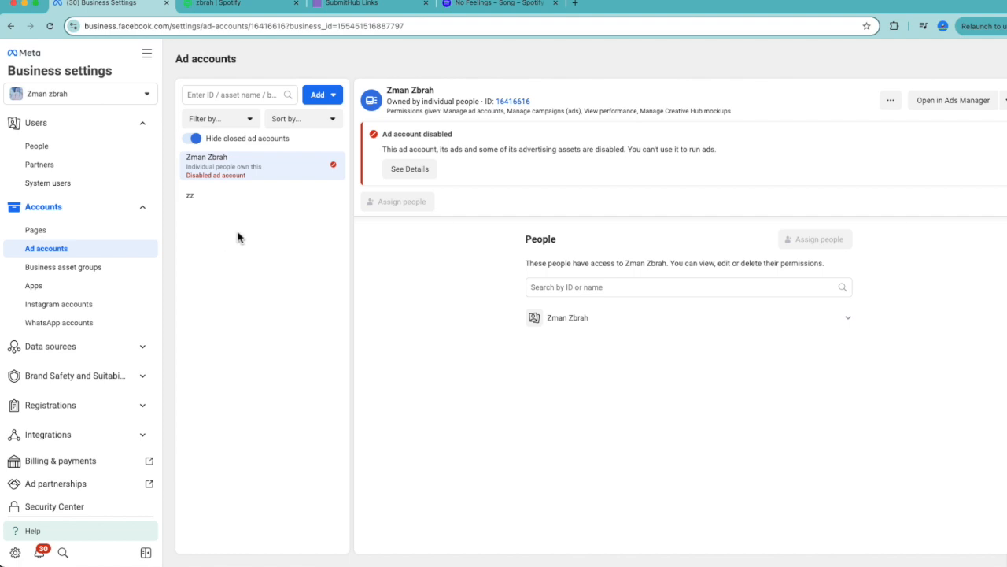
left_click(322, 104)
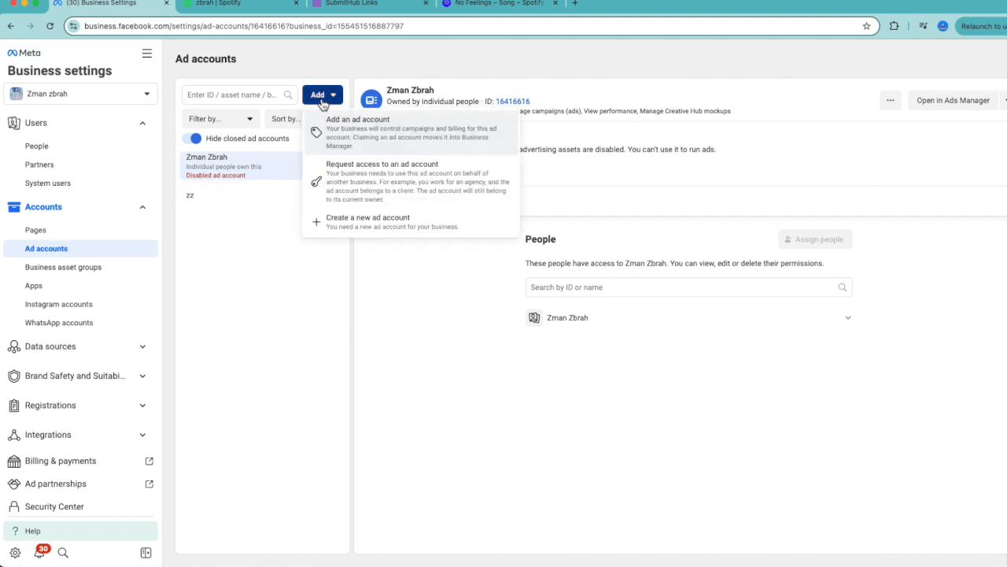
left_click(347, 142)
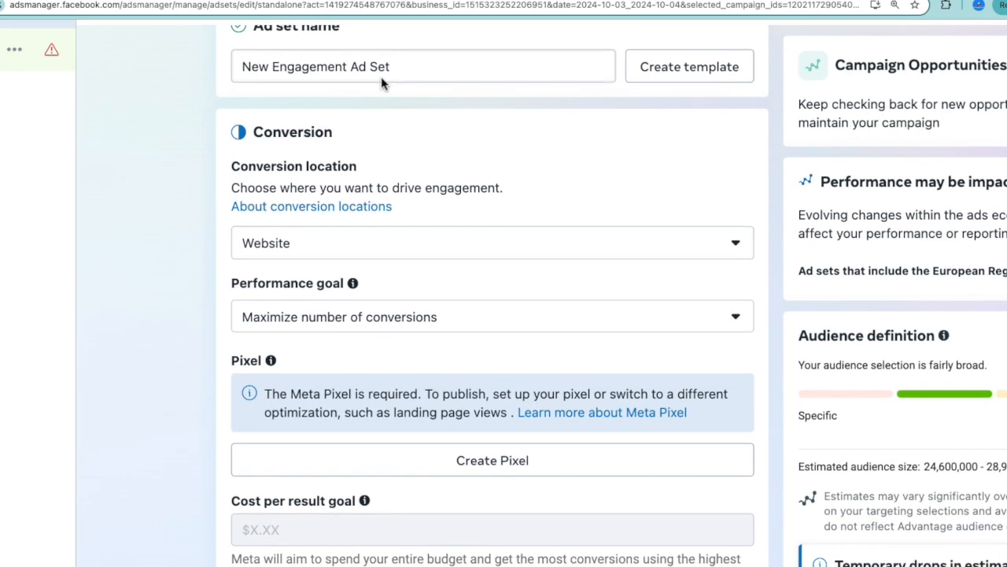
Step: Start creating a Meta Pixel from the Conversion section of the New Engagement Ad Set and open its name for entry
scroll(413, 262, "down", 1)
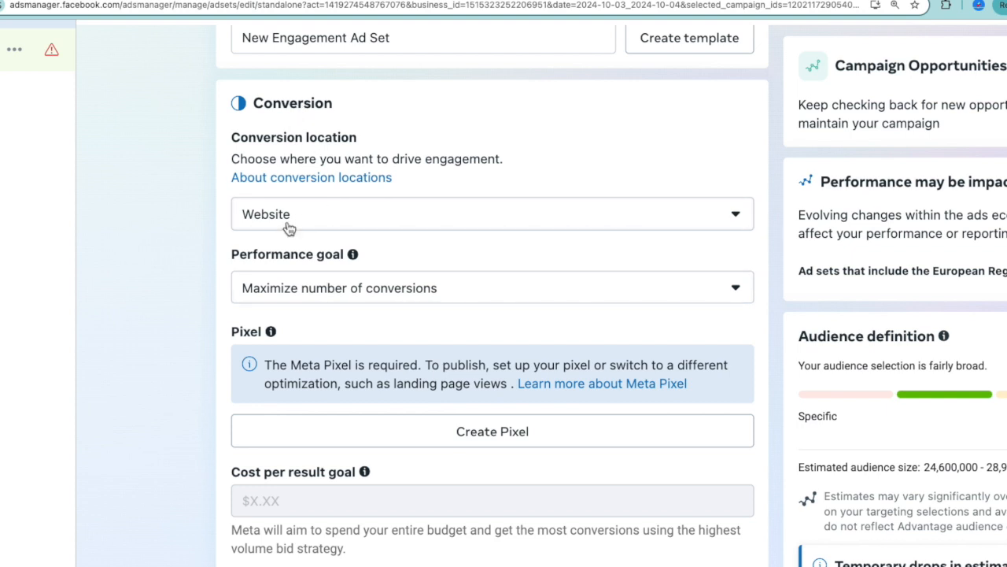
scroll(286, 310, "down", 3)
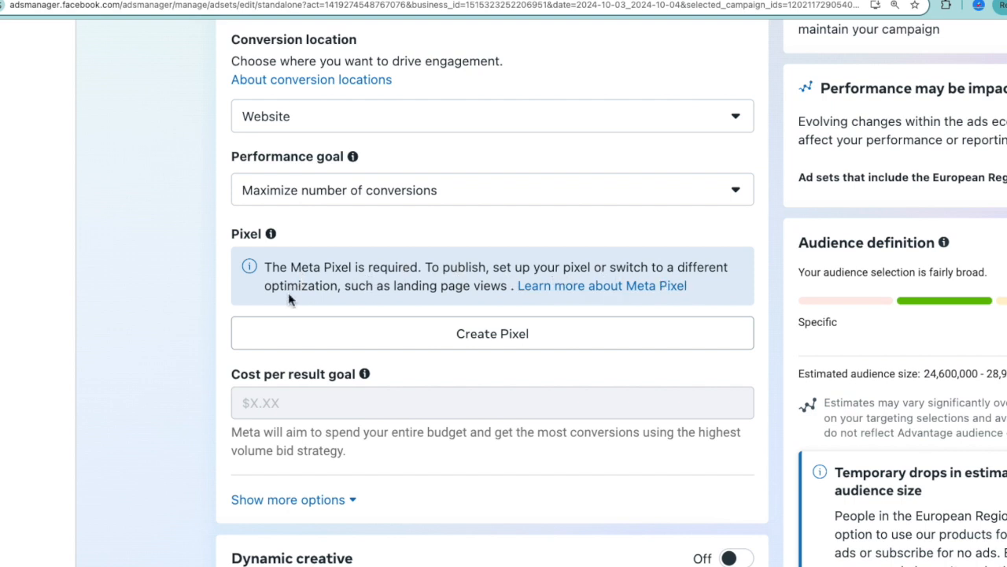
left_click(500, 338)
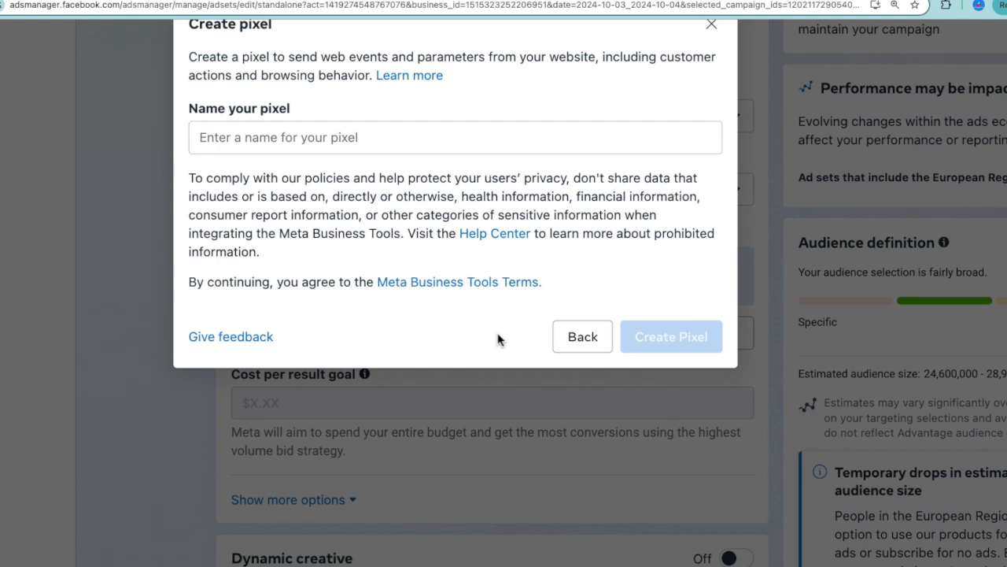
scroll(497, 340, "up", 1)
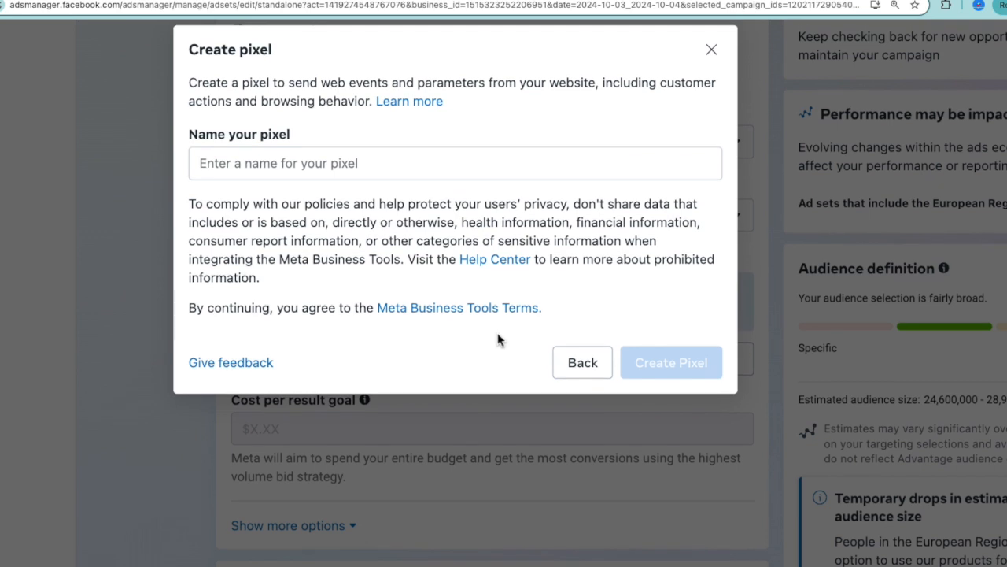
left_click(235, 173)
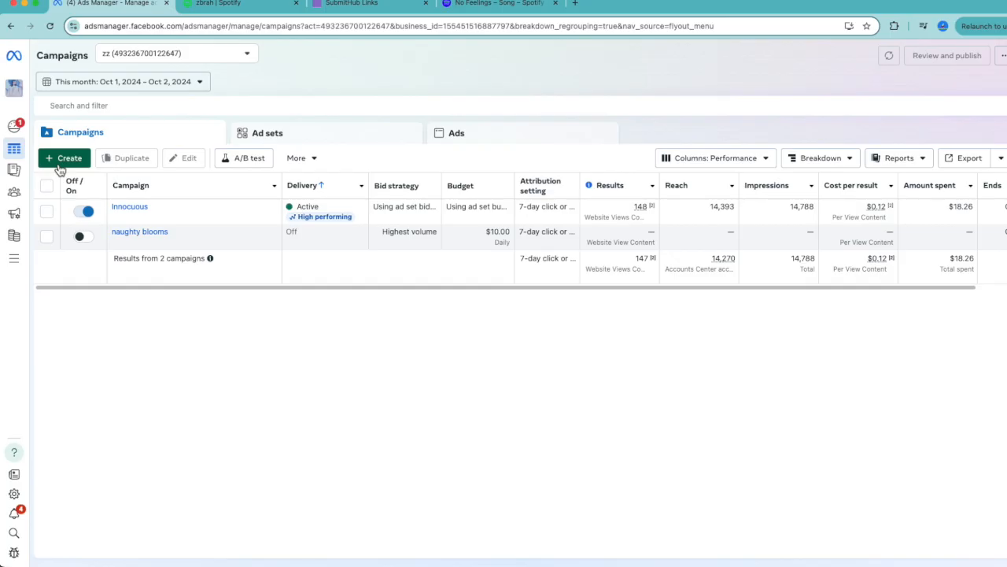
Step: Switch from the campaigns list to the Spotify artist page and look through the play counts of the popular songs
key("super+equal")
key("super+equal")
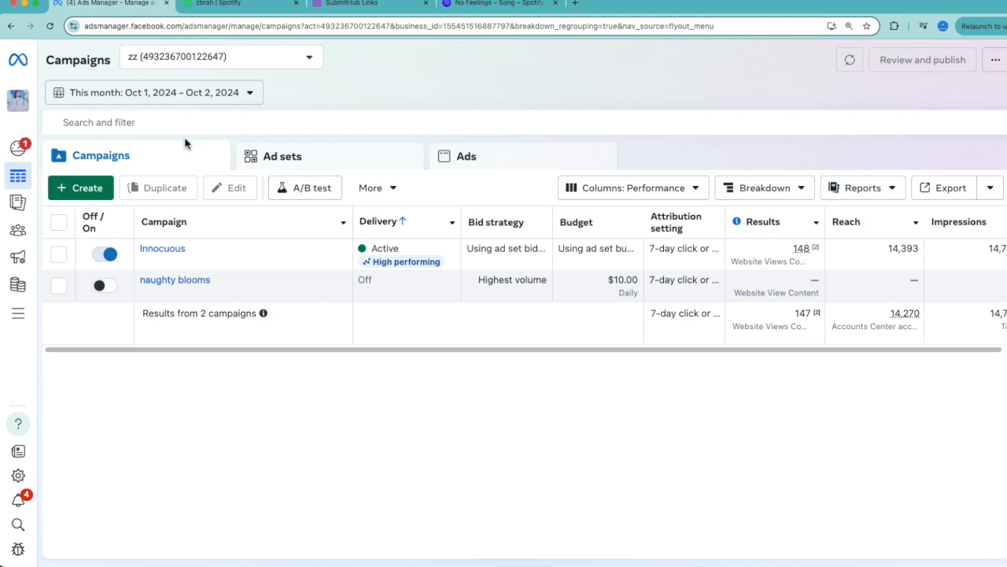
left_click(236, 3)
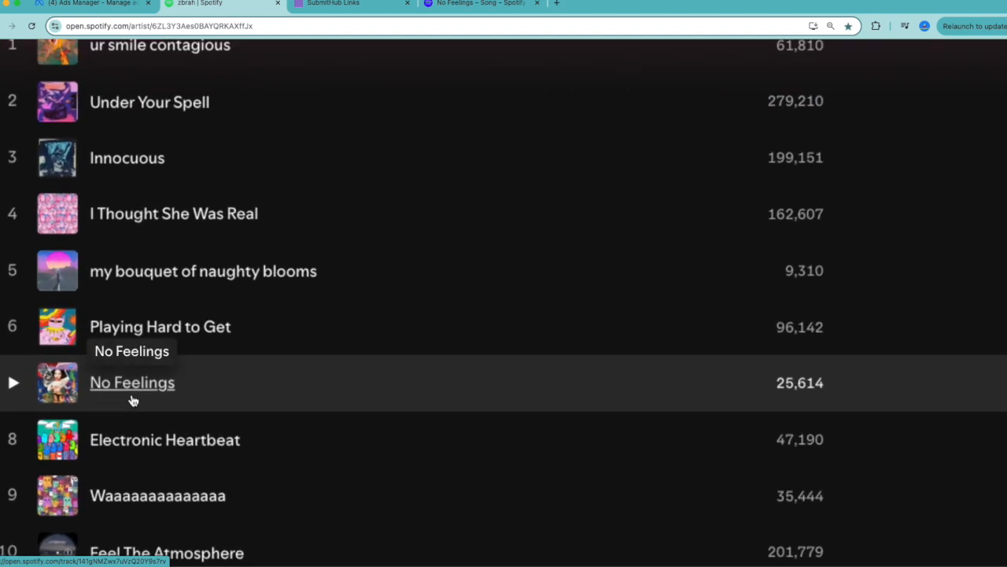
Step: Review the No Feelings streams chart, playlist adds and saves in Spotify for Artists, and check the folder of its video clips
left_click(519, 4)
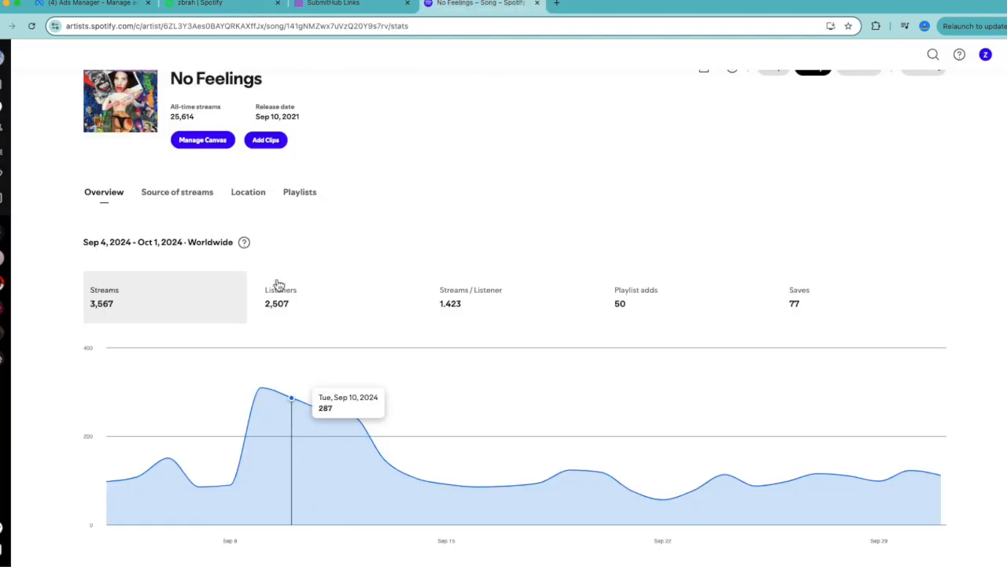
scroll(557, 202, "up", 1)
scroll(557, 203, "down", 1)
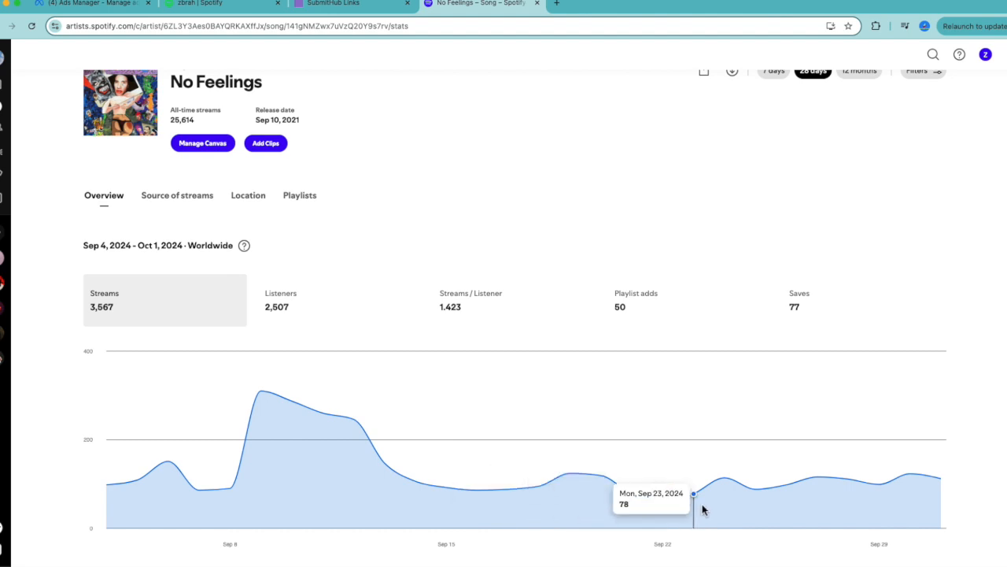
scroll(701, 503, "up", 5)
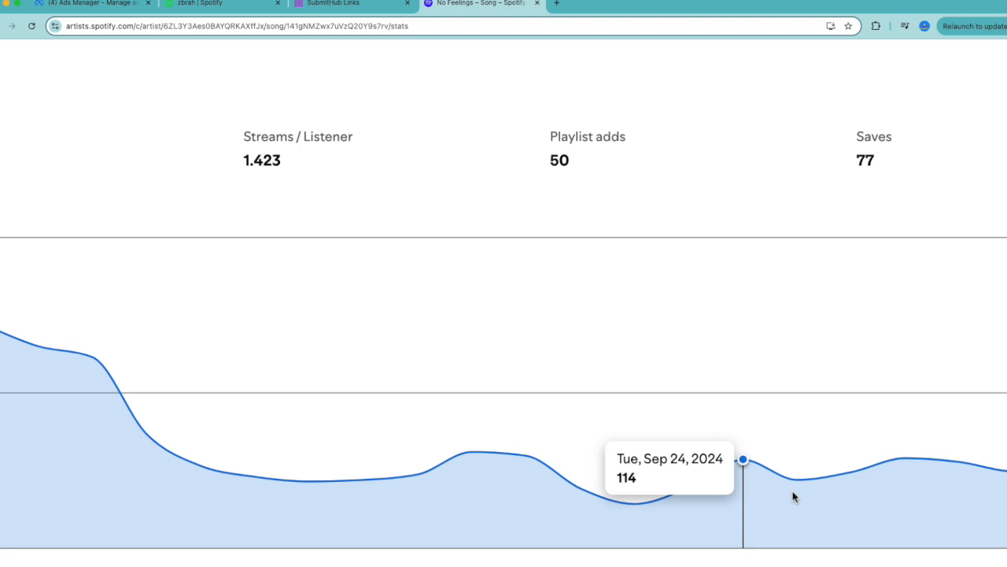
scroll(984, 514, "right", 3)
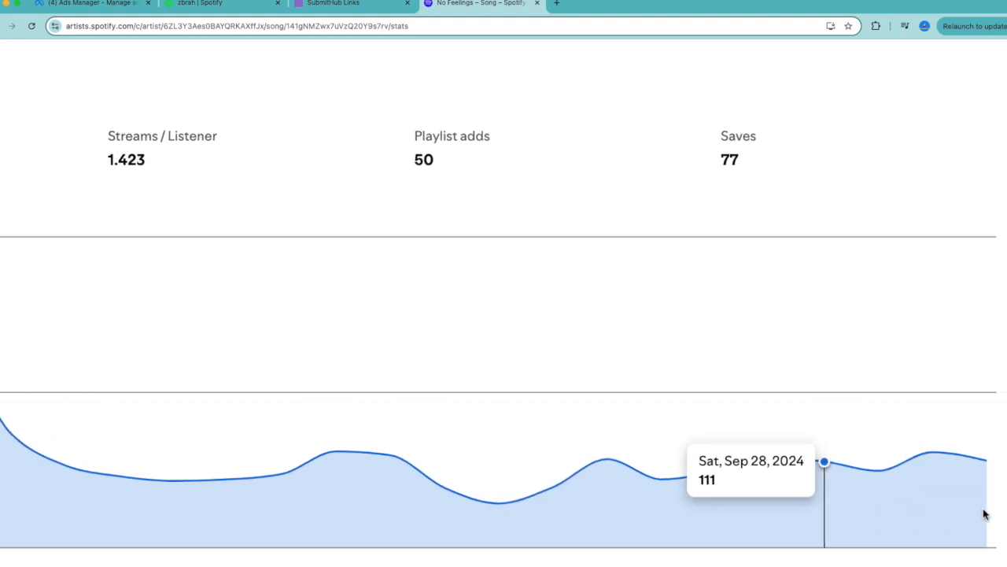
scroll(983, 513, "down", 5)
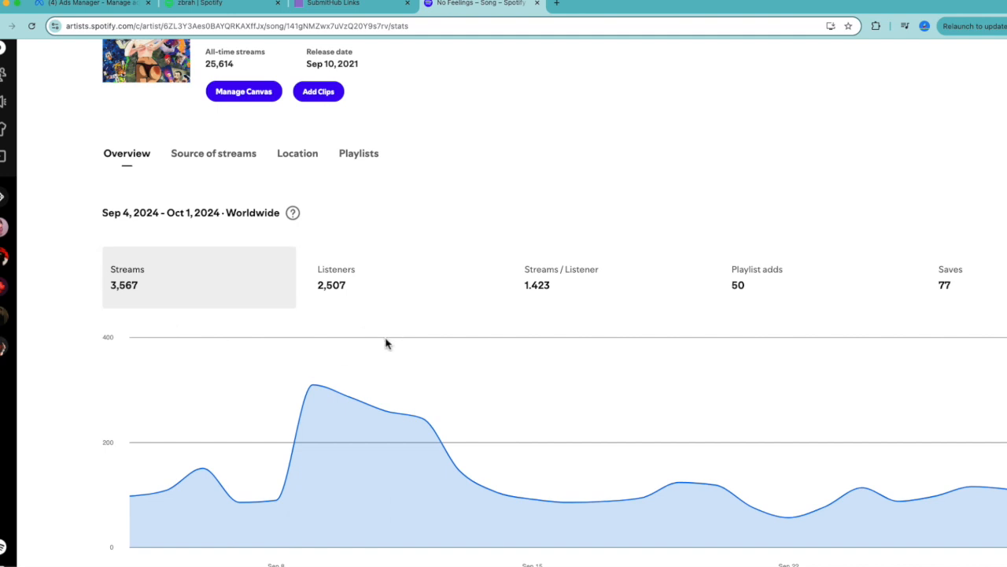
scroll(640, 370, "right", 3)
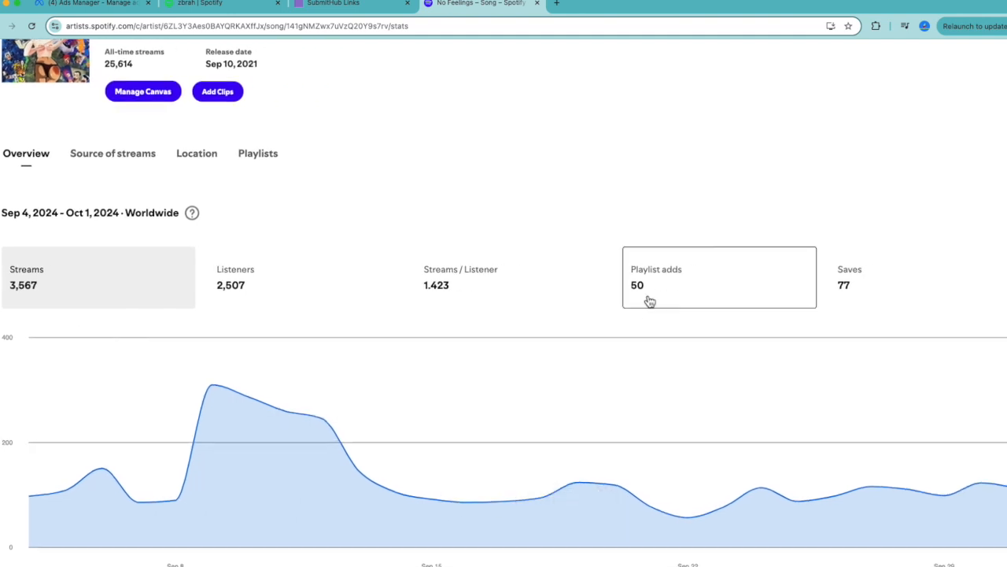
scroll(850, 290, "right", 1)
scroll(850, 292, "down", 3)
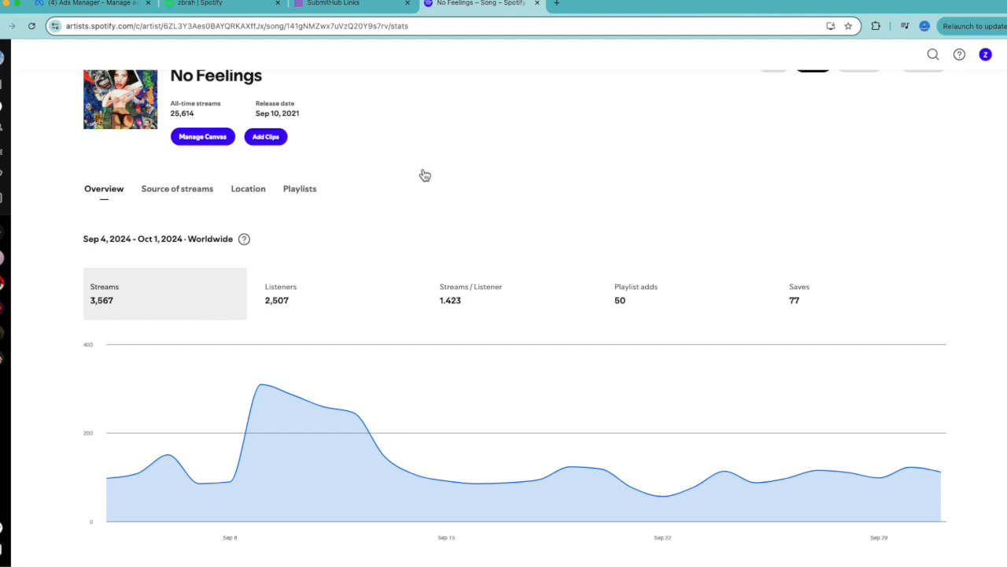
key("super+Tab")
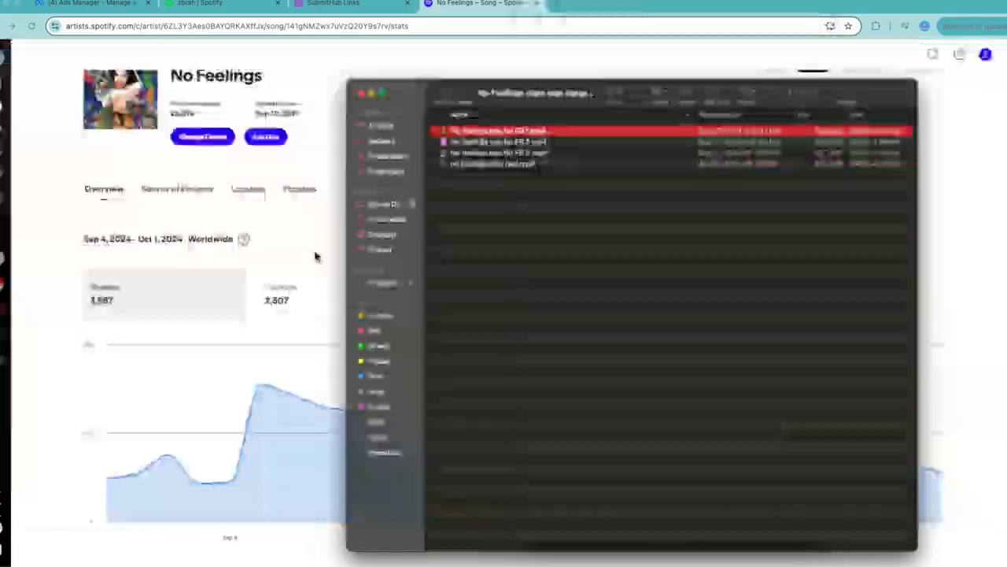
left_click(315, 256)
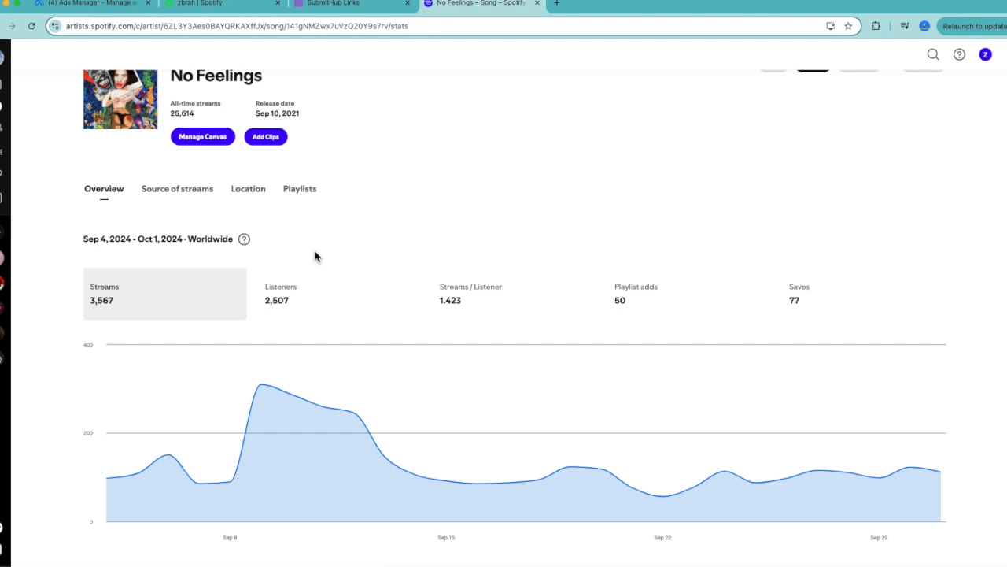
Step: Switch to SubmitHub Links and add a new landing page link titled "No feelings"
left_click(368, 4)
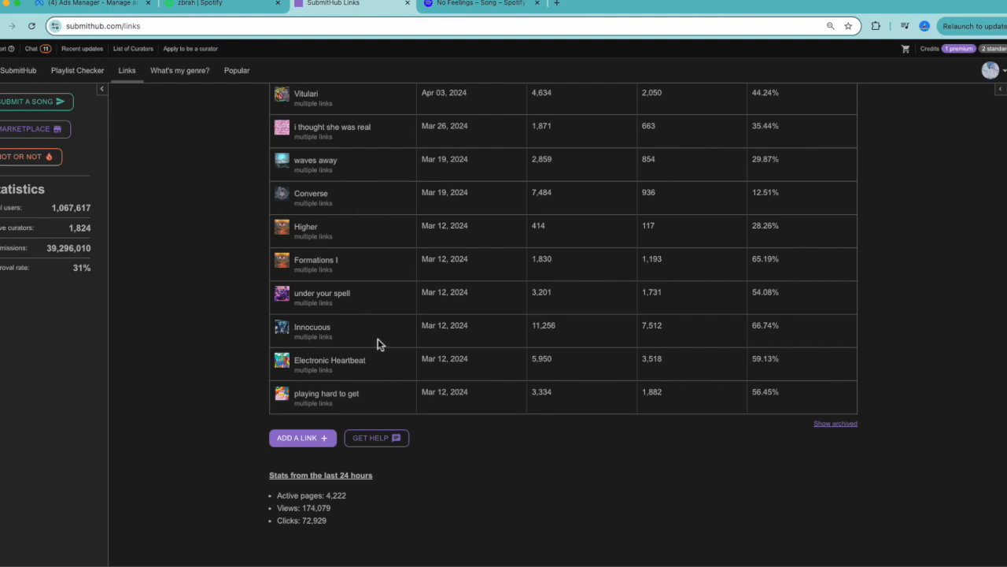
scroll(508, 387, "up", 3)
scroll(303, 449, "up", 5)
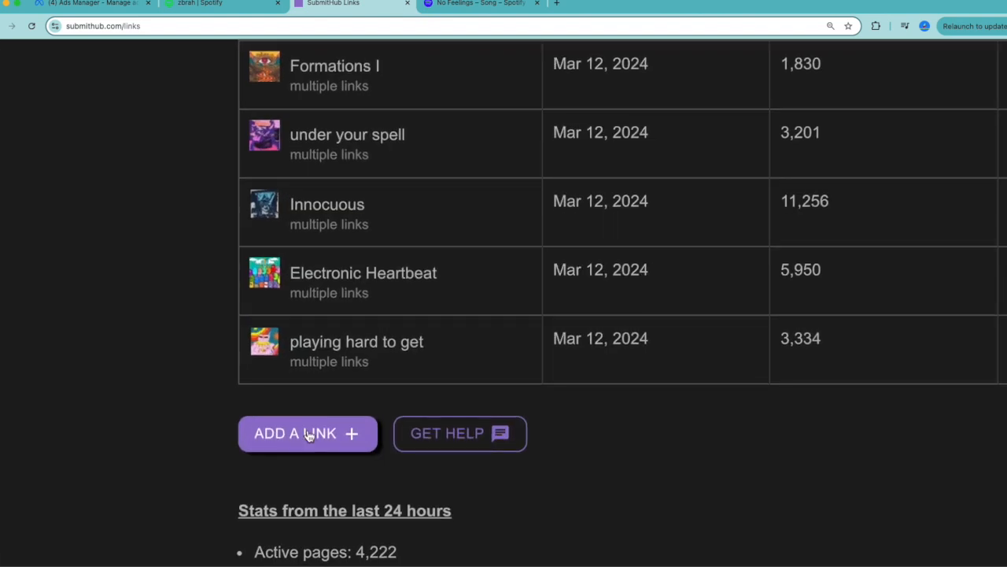
left_click(307, 435)
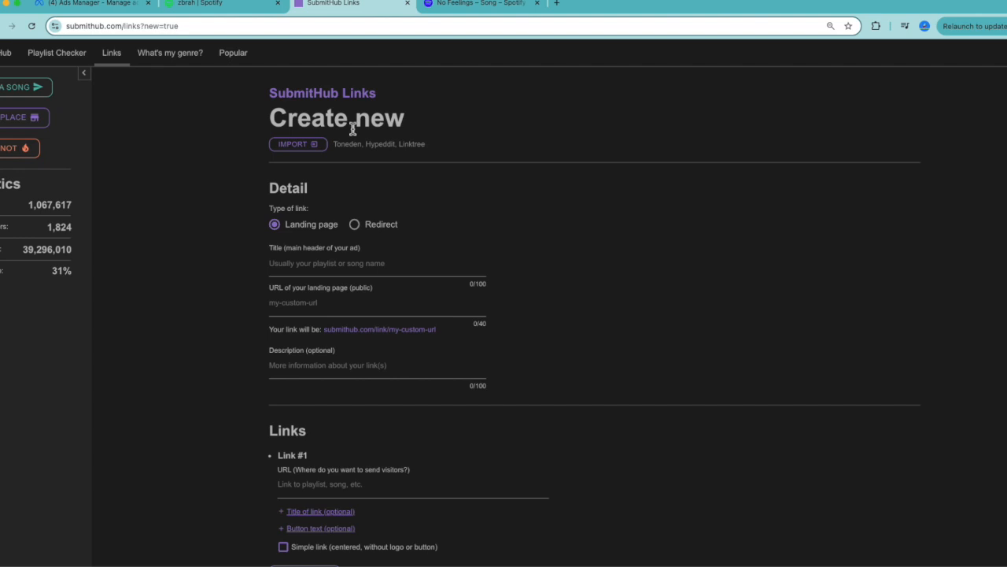
left_click(348, 269)
type("No feelings")
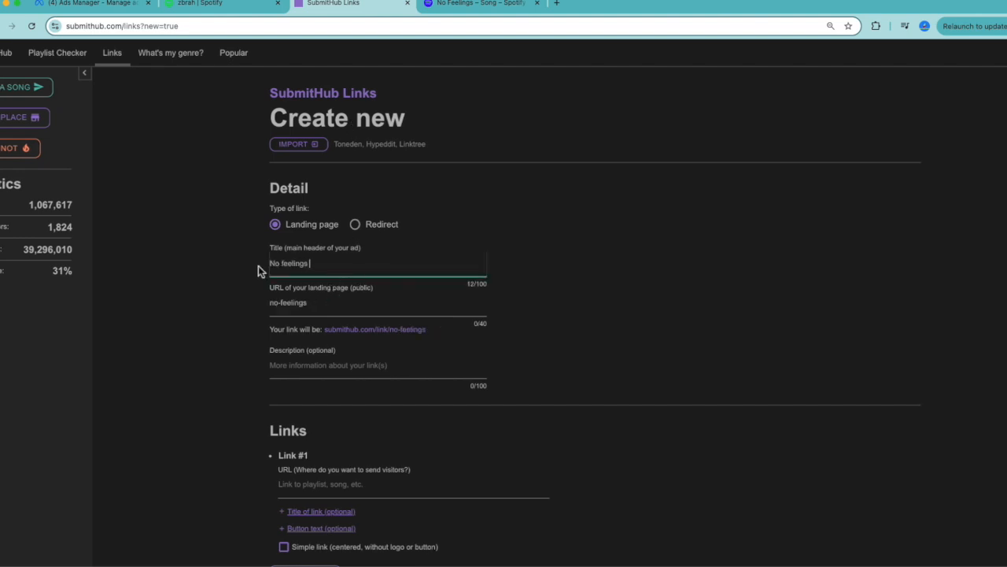
left_click(413, 404)
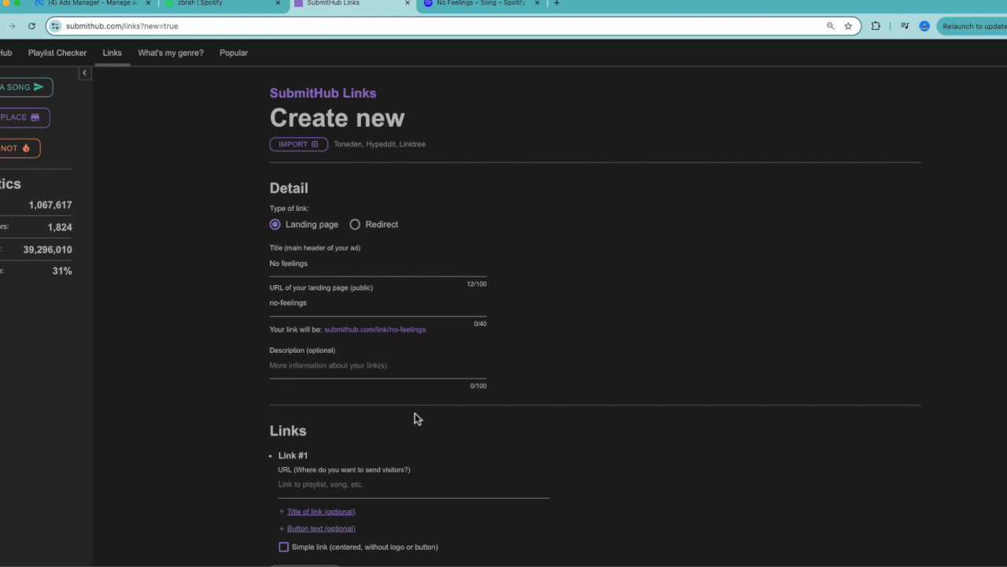
Step: Fill in the landing page's five links with the song's Spotify, Apple Music, Deezer, SoundCloud and Beatport URLs
scroll(414, 413, "down", 1)
right_click(312, 456)
left_click(313, 455)
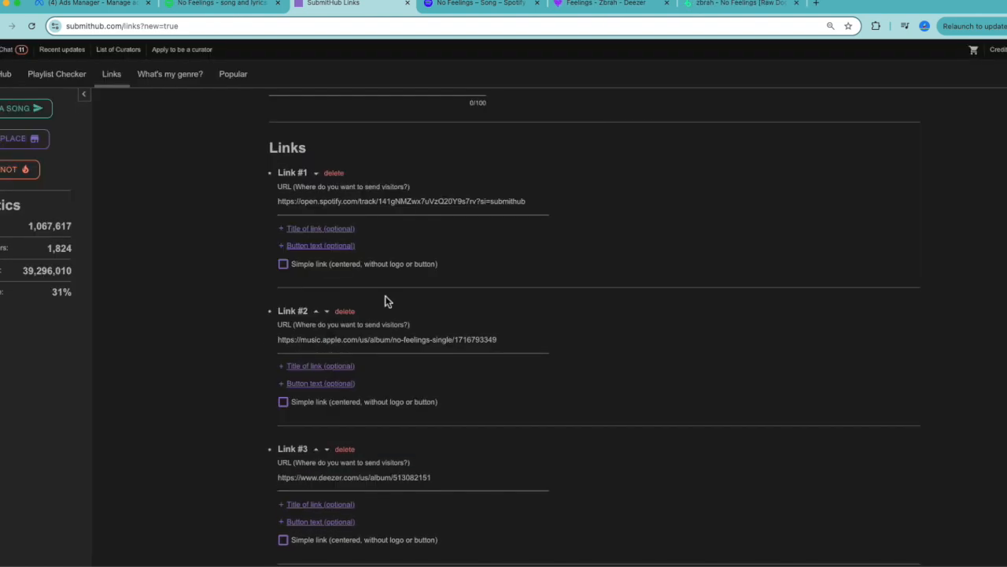
scroll(385, 299, "down", 3)
left_click(385, 303)
scroll(307, 421, "down", 8)
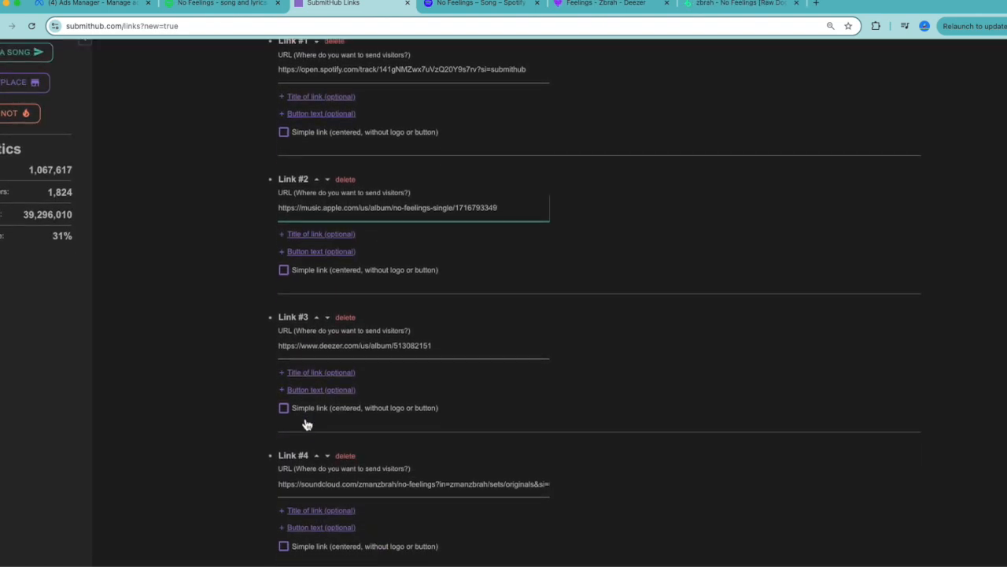
scroll(307, 425, "down", 3)
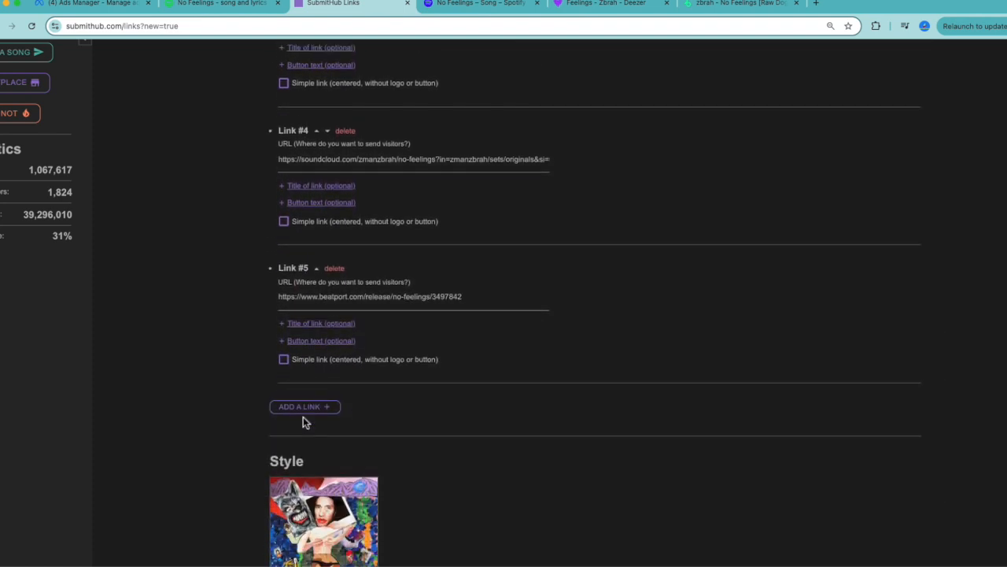
scroll(303, 418, "up", 5)
scroll(307, 425, "down", 6)
Step: Include a Meta pixel on the No feelings landing page and start entering its Meta Pixel ID
scroll(307, 425, "down", 3)
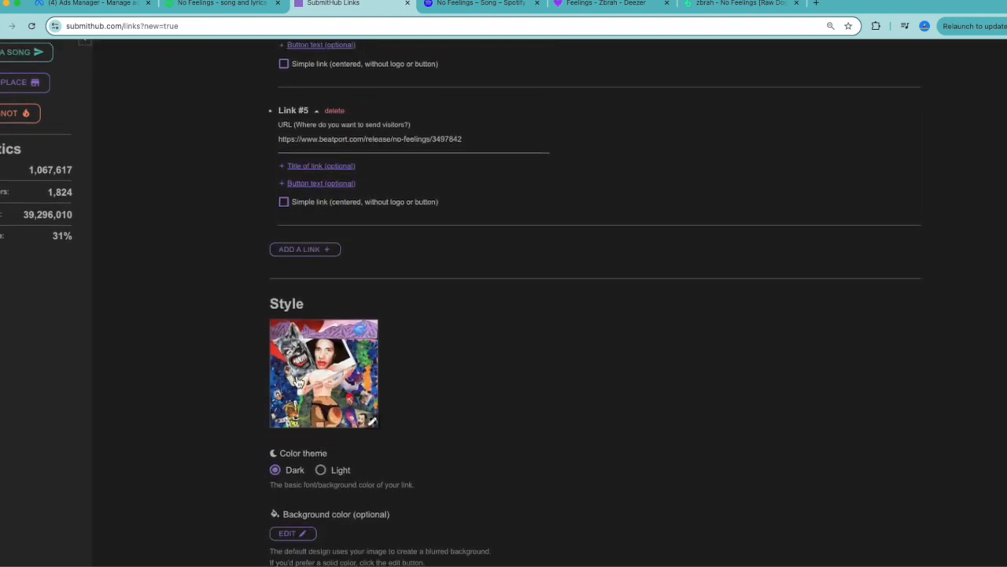
scroll(296, 381, "down", 3)
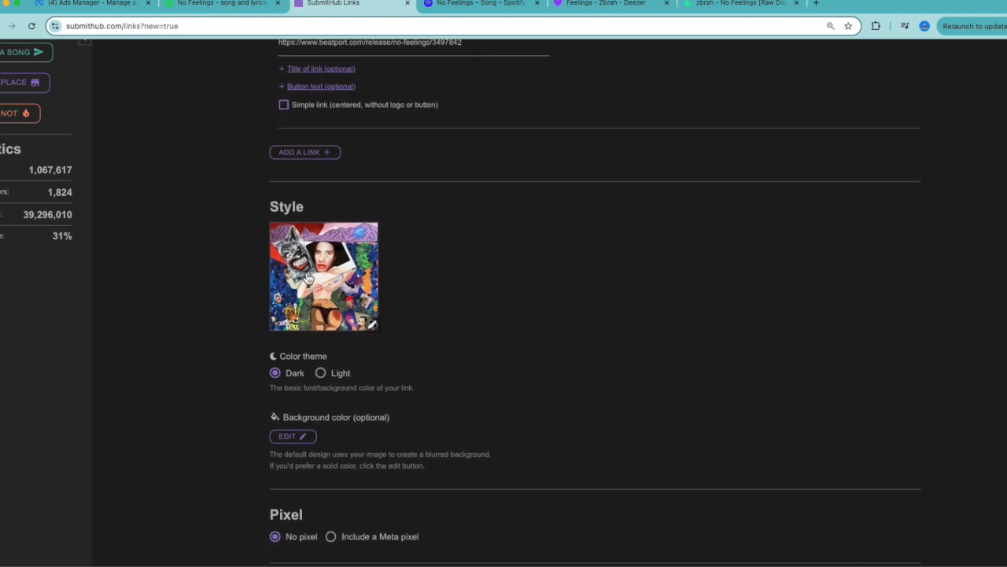
scroll(312, 270, "down", 6)
scroll(311, 274, "down", 2)
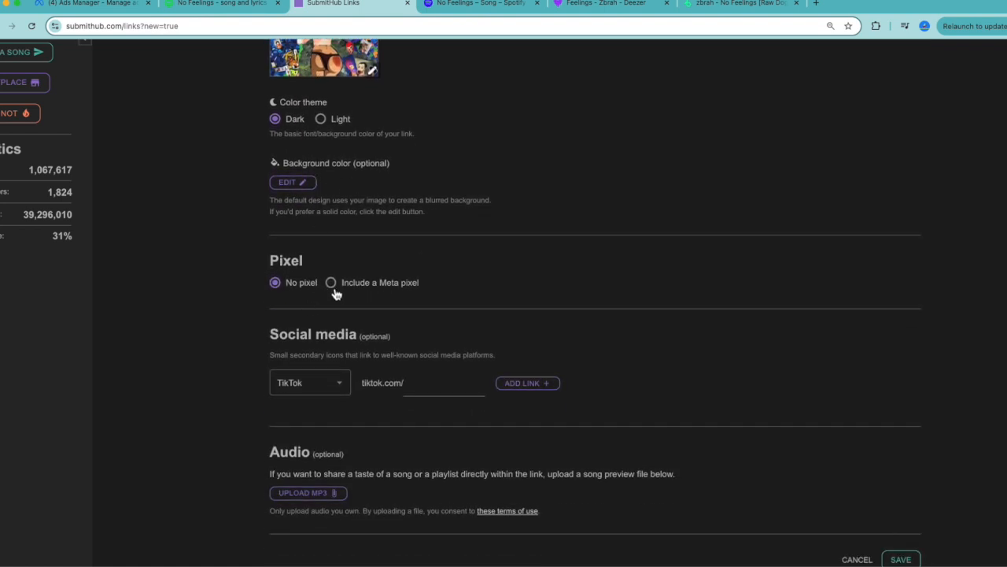
left_click(332, 288)
left_click(359, 321)
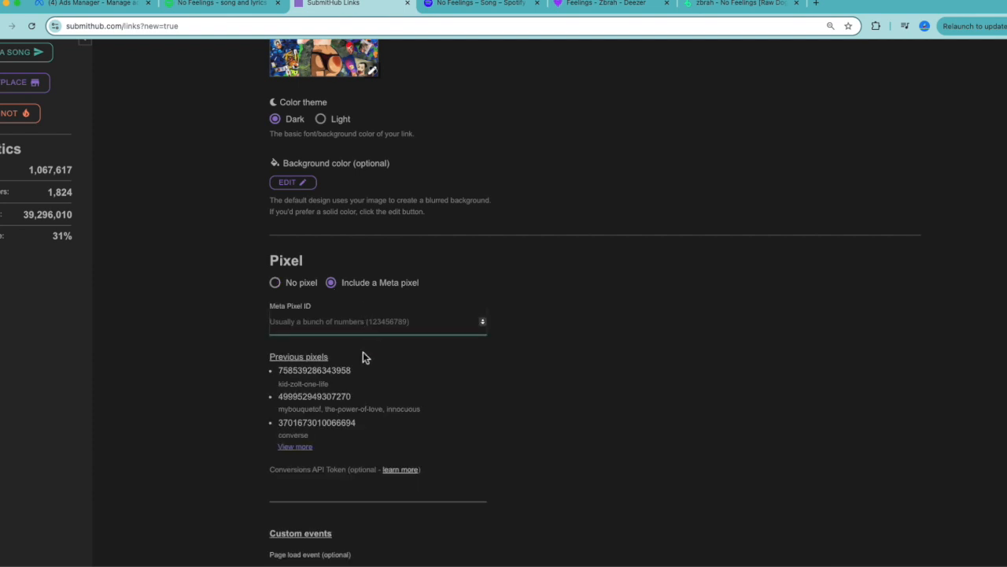
Step: Switch to Meta Ads Manager, open Events Manager's data sources and look up the ID of the zz pixel
key("super+1")
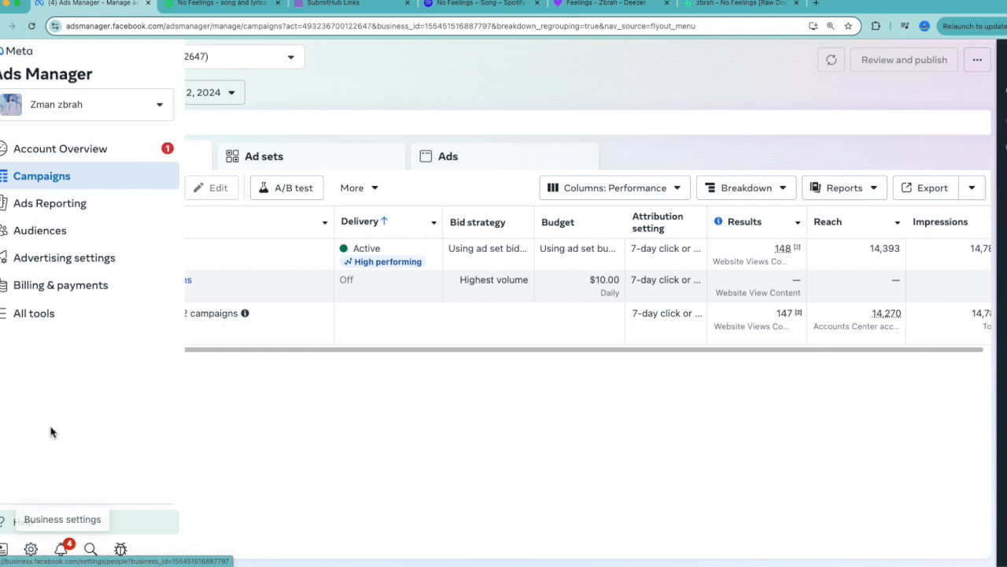
left_click(34, 313)
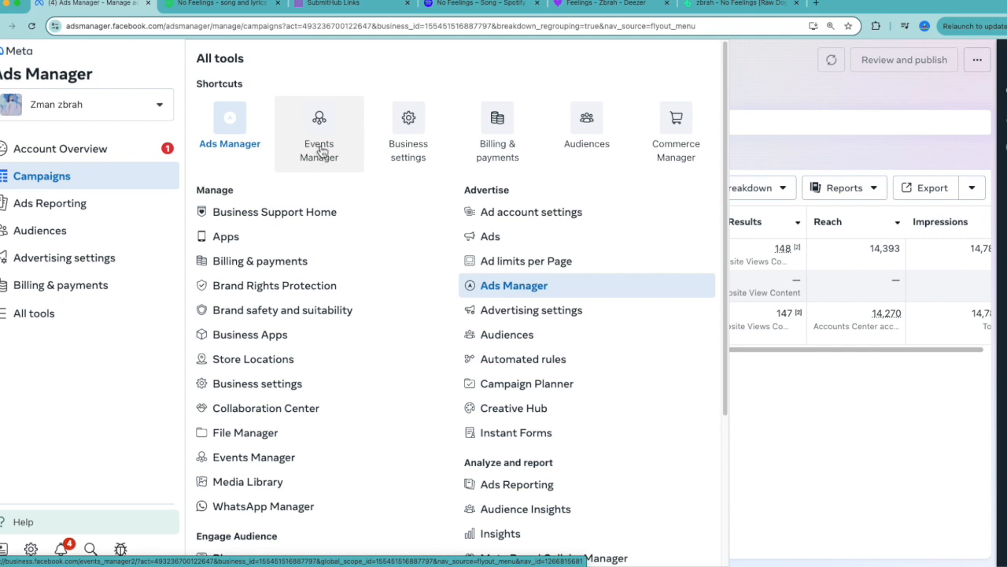
left_click(323, 134)
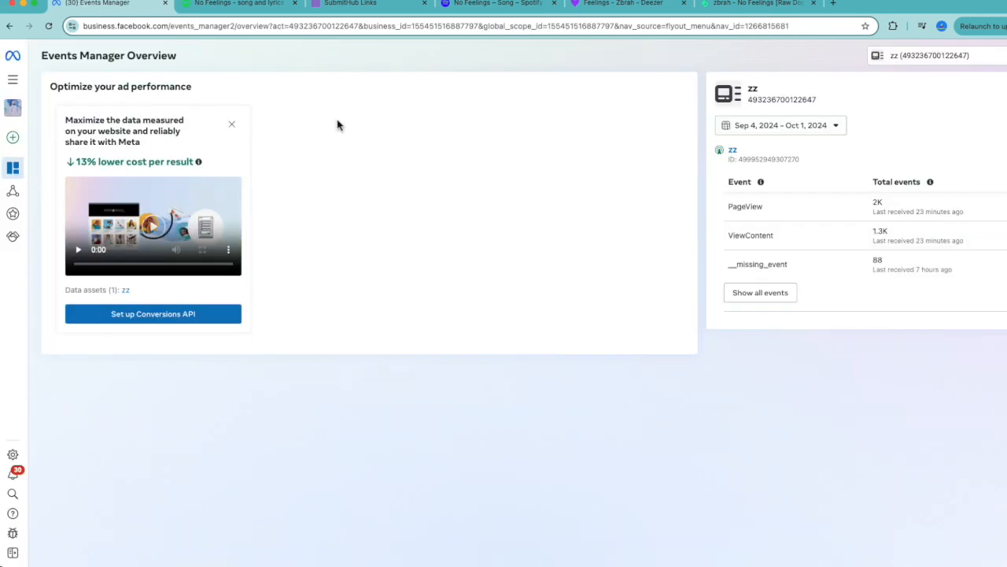
mouse_move(18, 232)
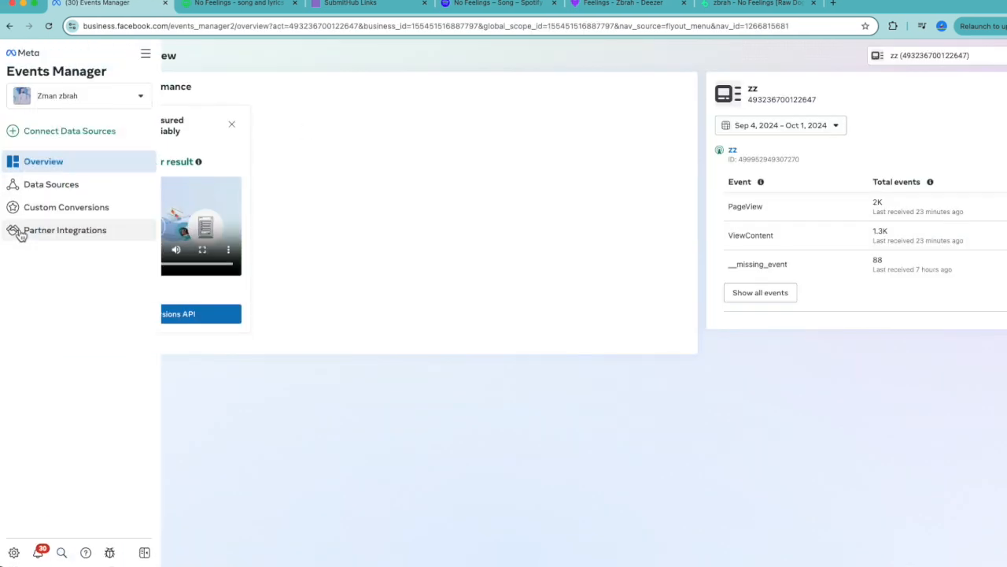
left_click(27, 187)
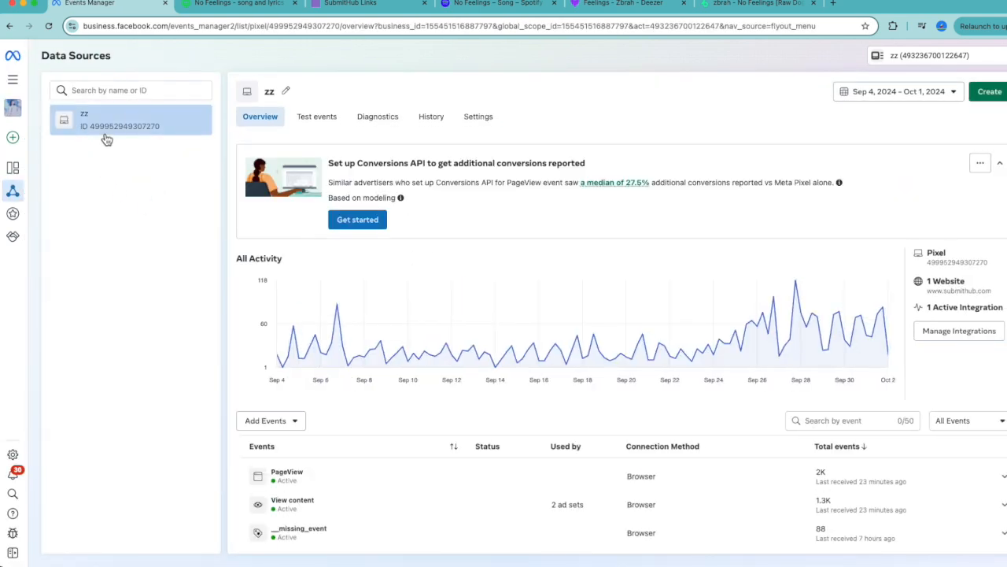
scroll(108, 139, "up", 5)
scroll(107, 139, "up", 1)
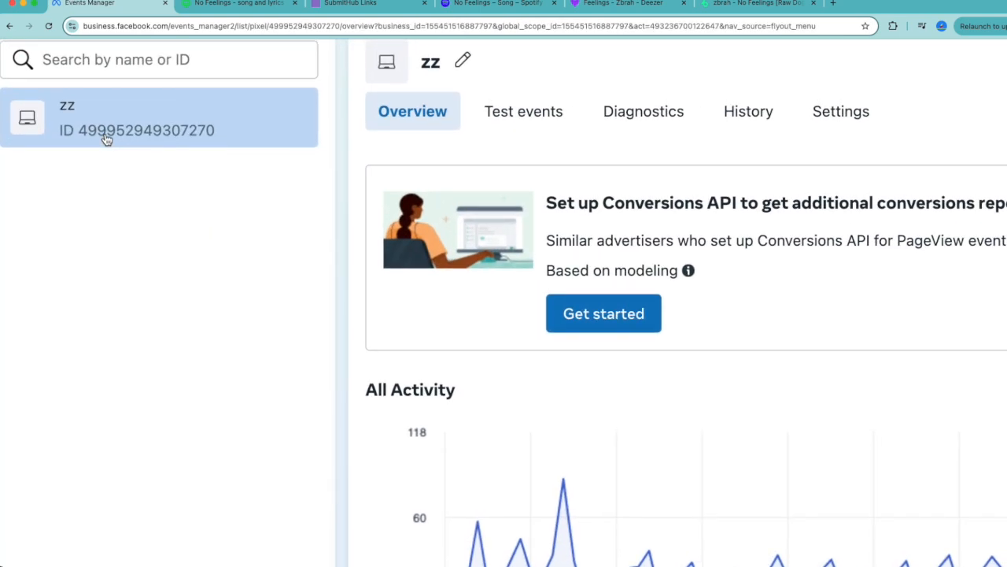
scroll(107, 140, "down", 1)
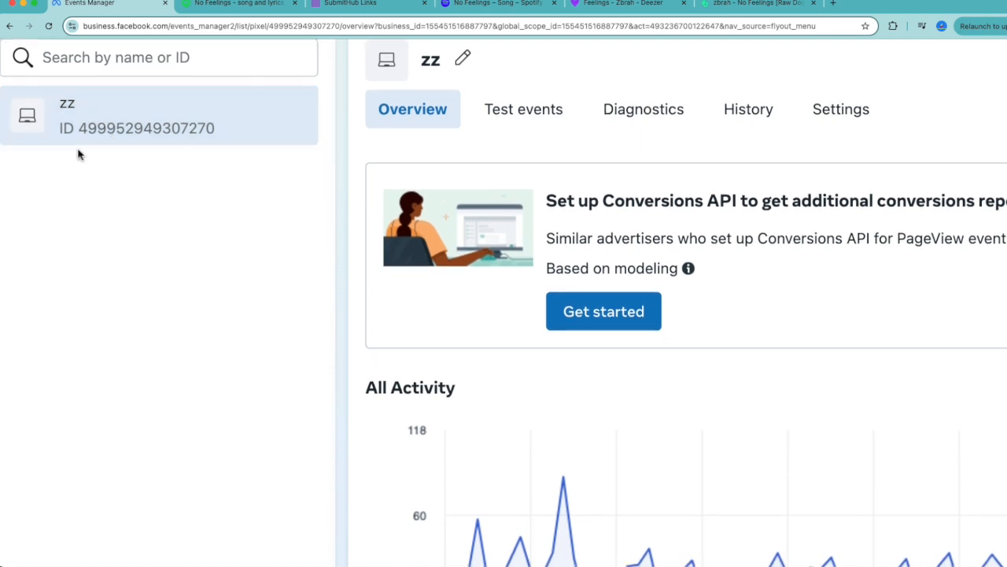
Step: Return to SubmitHub Links, fill in the zz pixel's ID as the Meta Pixel ID, and save the landing page
left_click(329, 8)
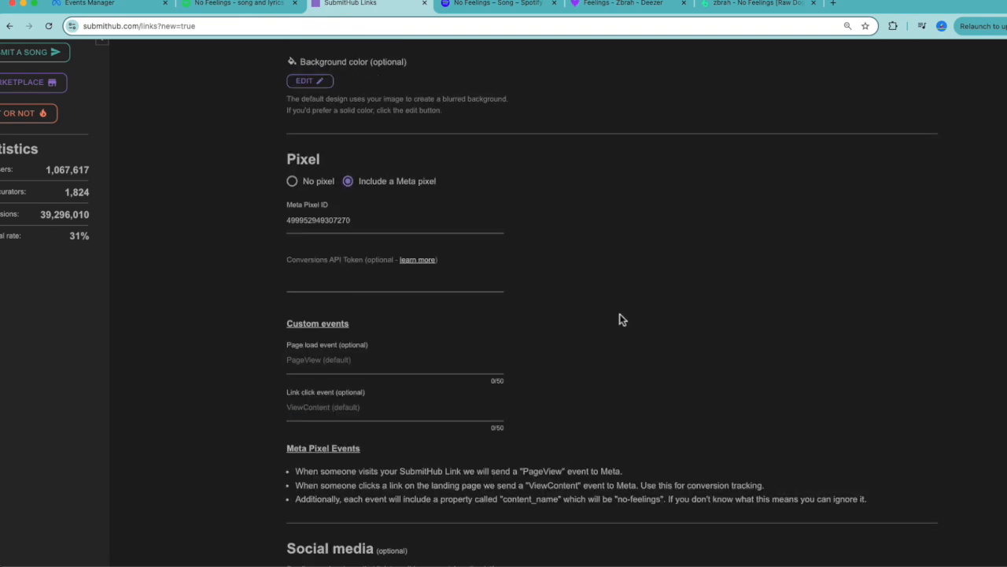
scroll(622, 319, "down", 3)
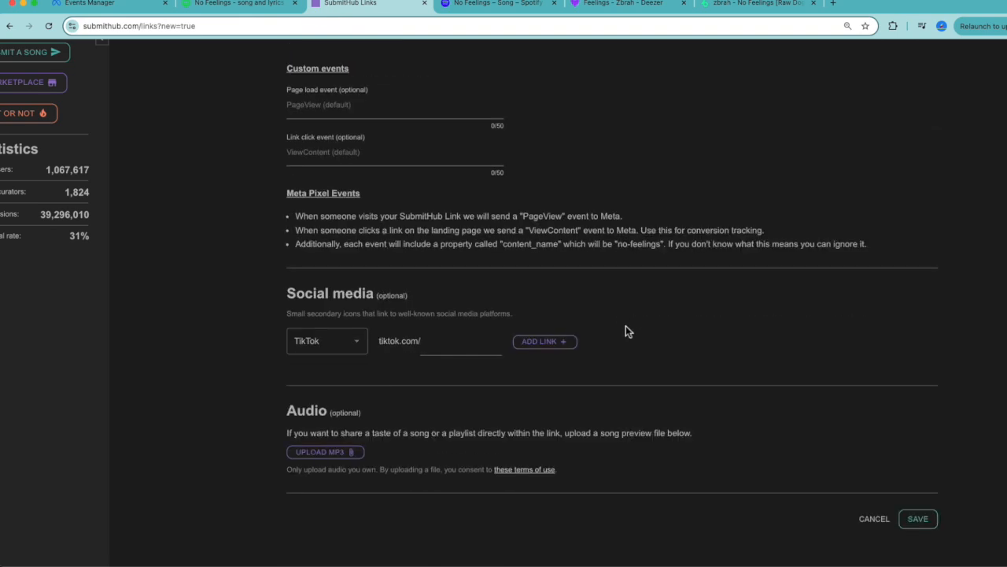
left_click(905, 519)
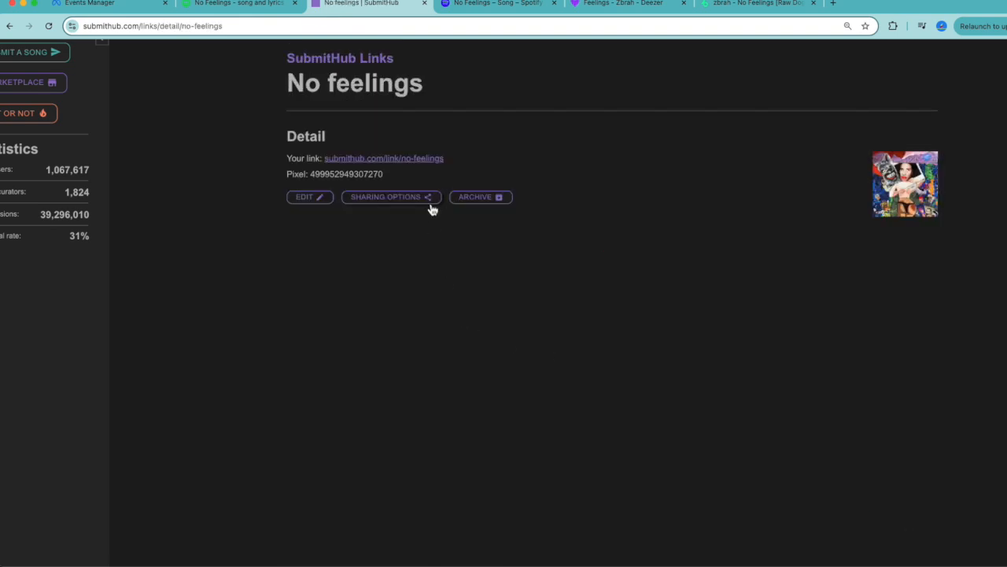
Step: Preview the published No feelings landing page from its link and close the preview
scroll(433, 205, "up", 2)
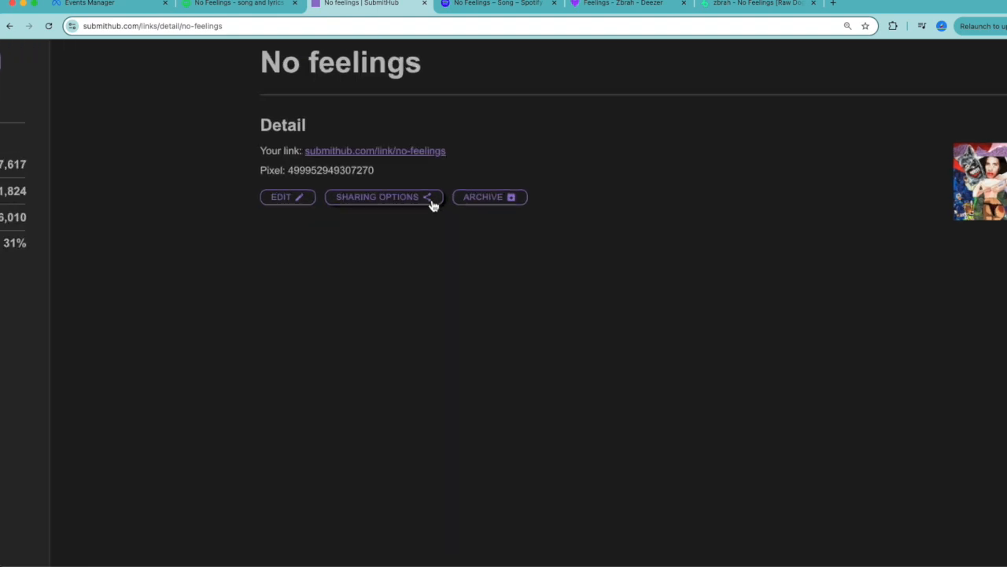
left_click(349, 157)
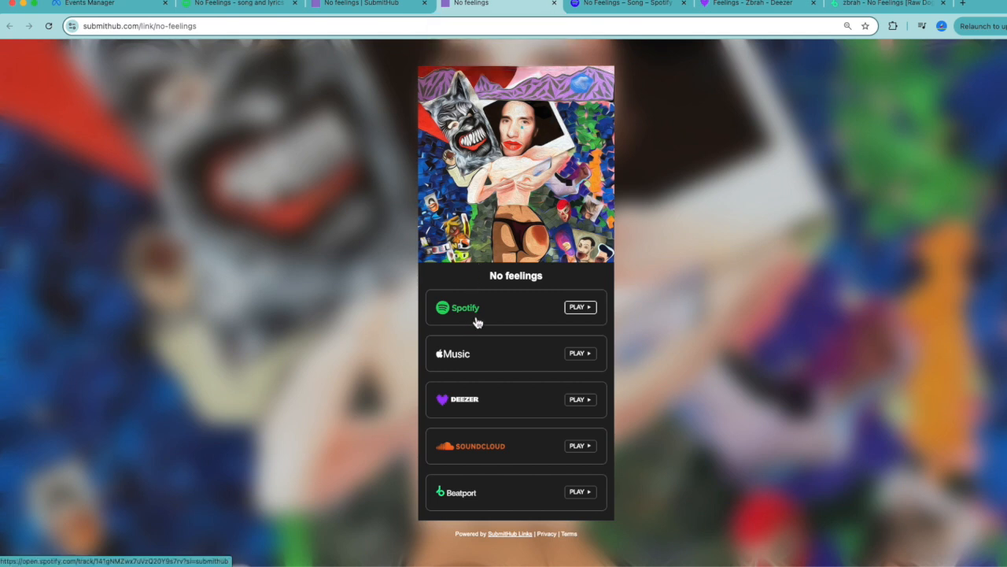
left_click(554, 4)
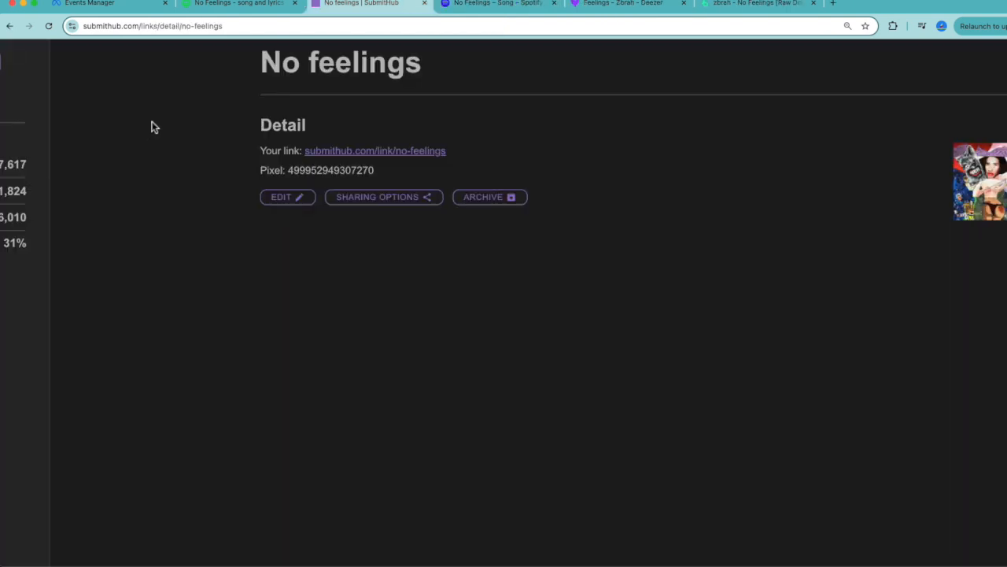
scroll(155, 127, "down", 3)
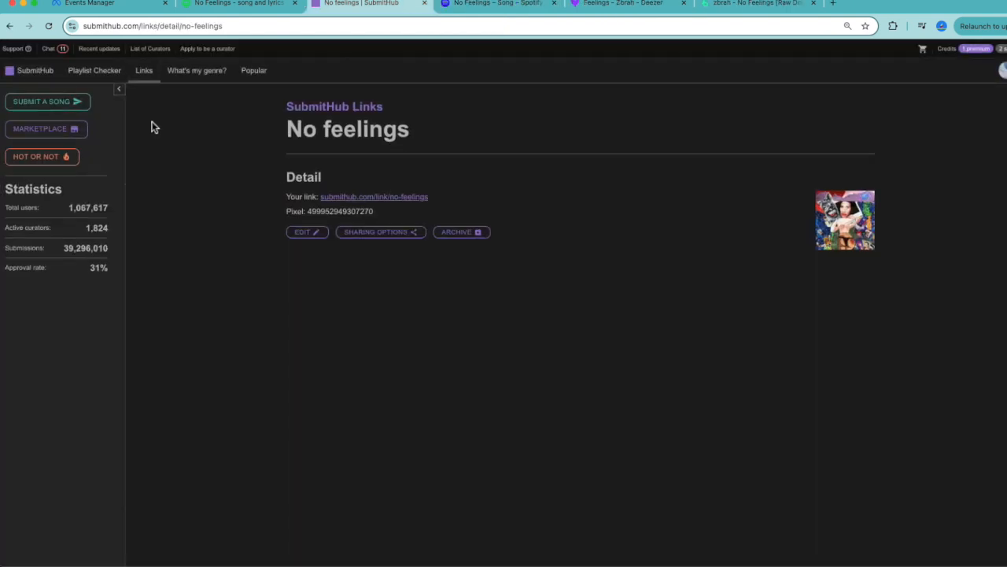
Step: Switch to Events Manager and open the settings of the zz pixel in its data sources
left_click(116, 4)
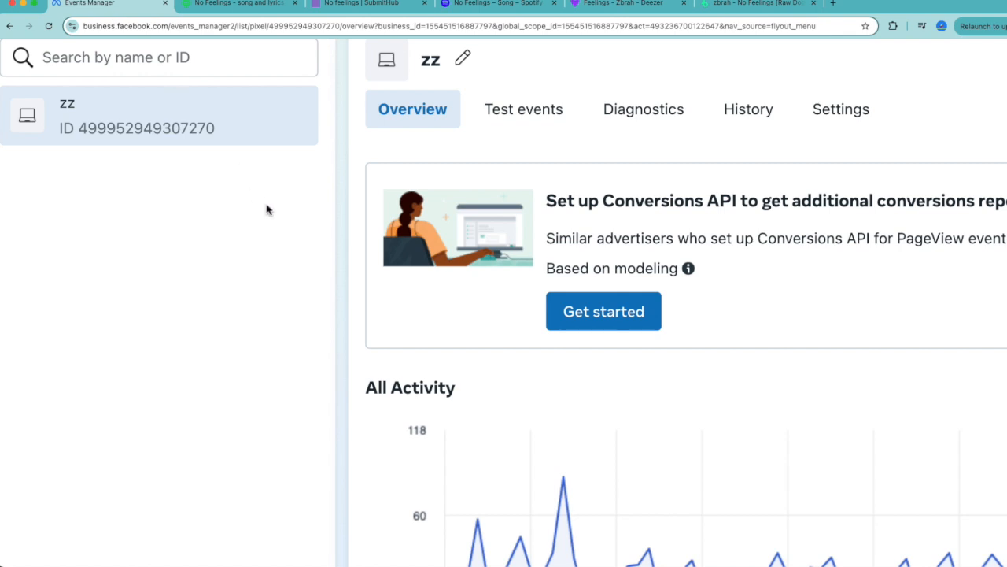
scroll(266, 209, "down", 4)
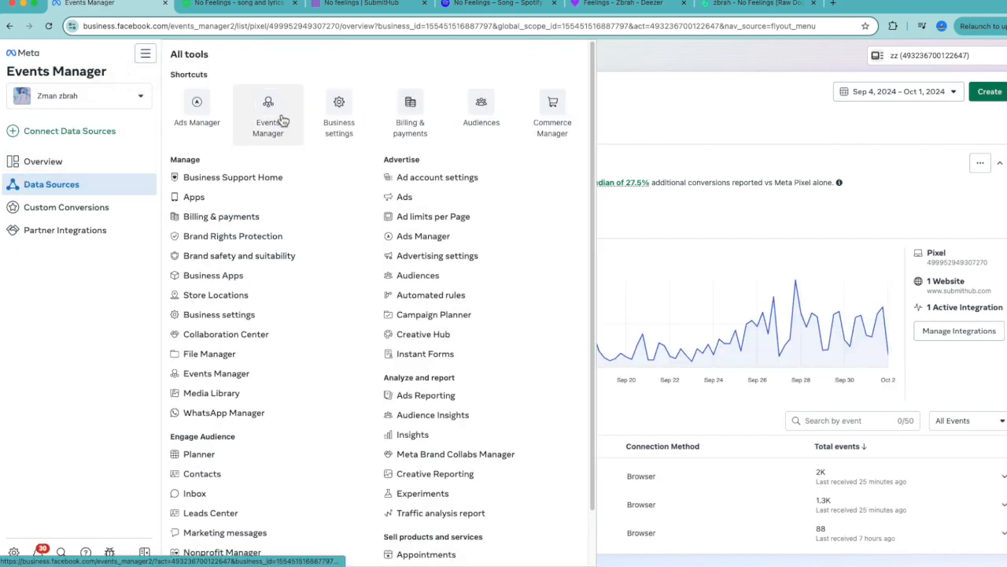
left_click(50, 189)
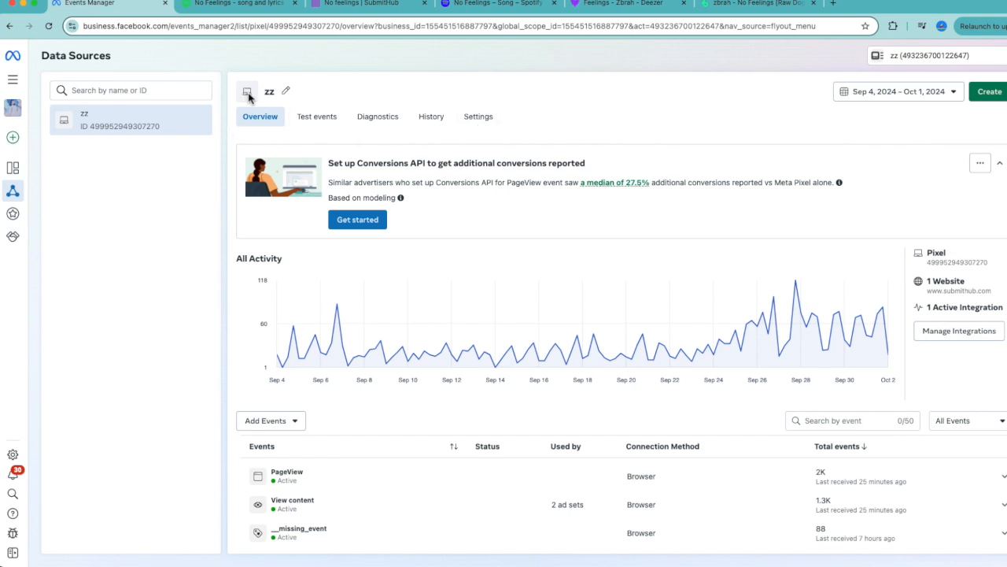
scroll(274, 126, "up", 5)
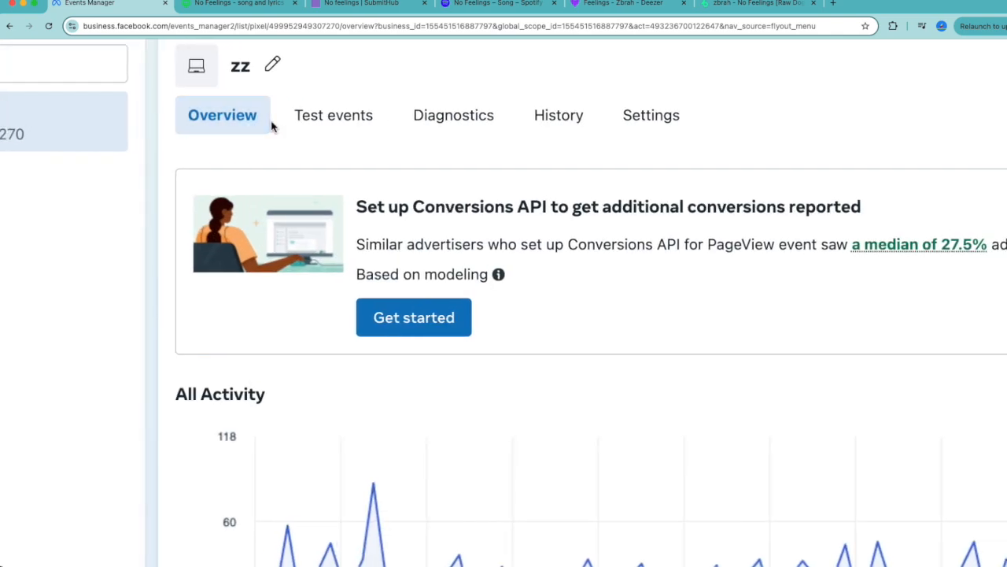
left_click(652, 130)
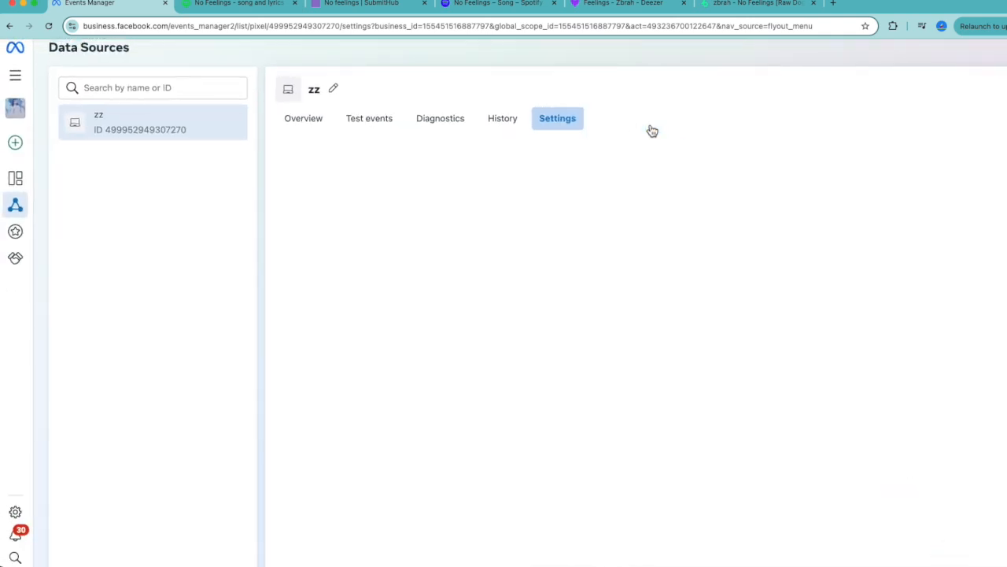
scroll(478, 253, "down", 3)
scroll(479, 253, "down", 15)
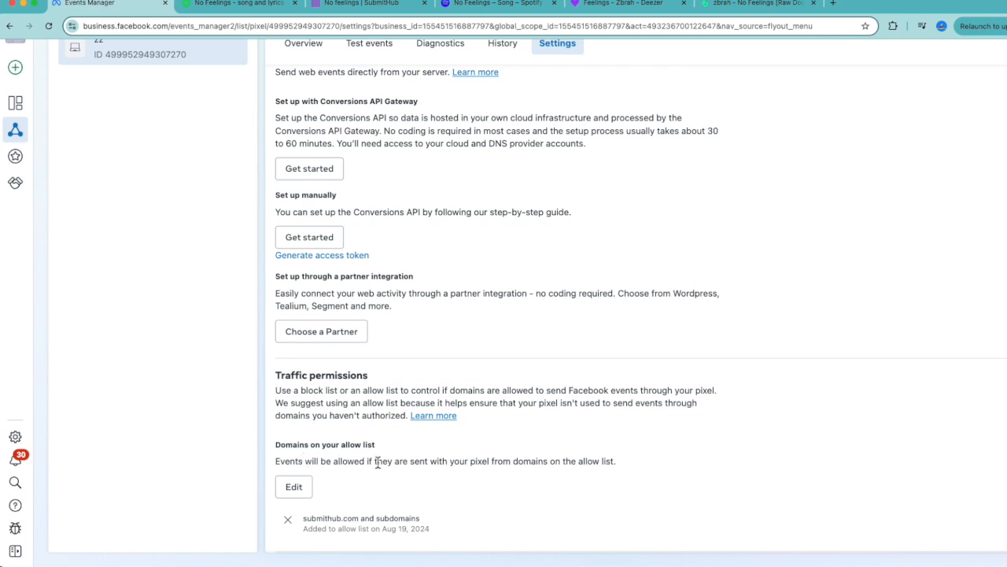
scroll(378, 463, "up", 5)
scroll(378, 463, "down", 2)
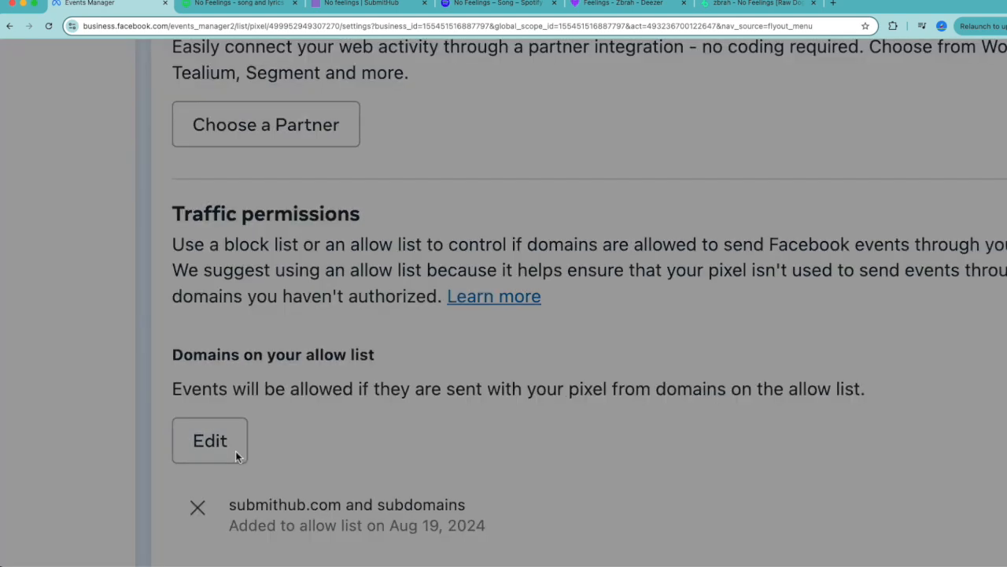
left_click(237, 454)
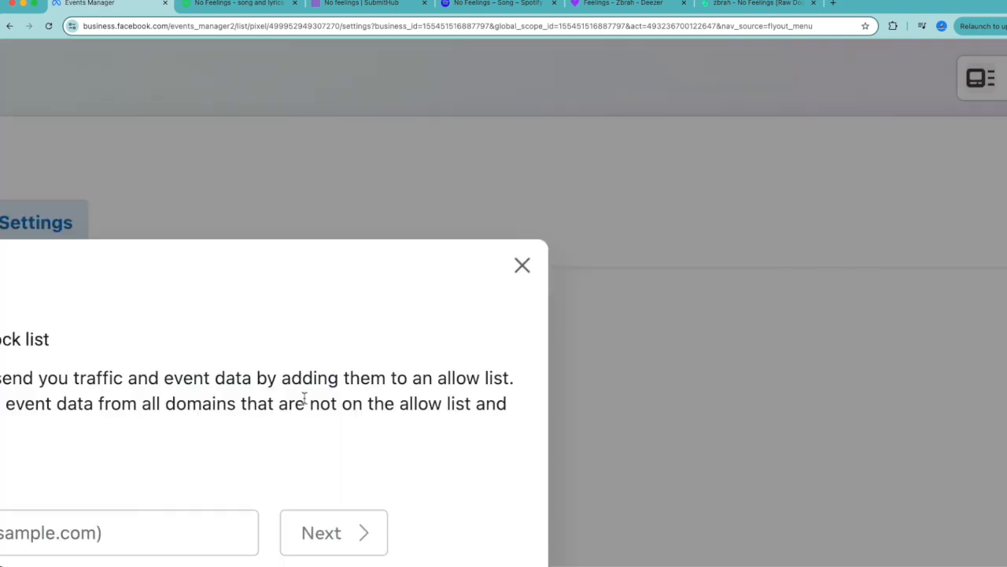
scroll(304, 398, "down", 5)
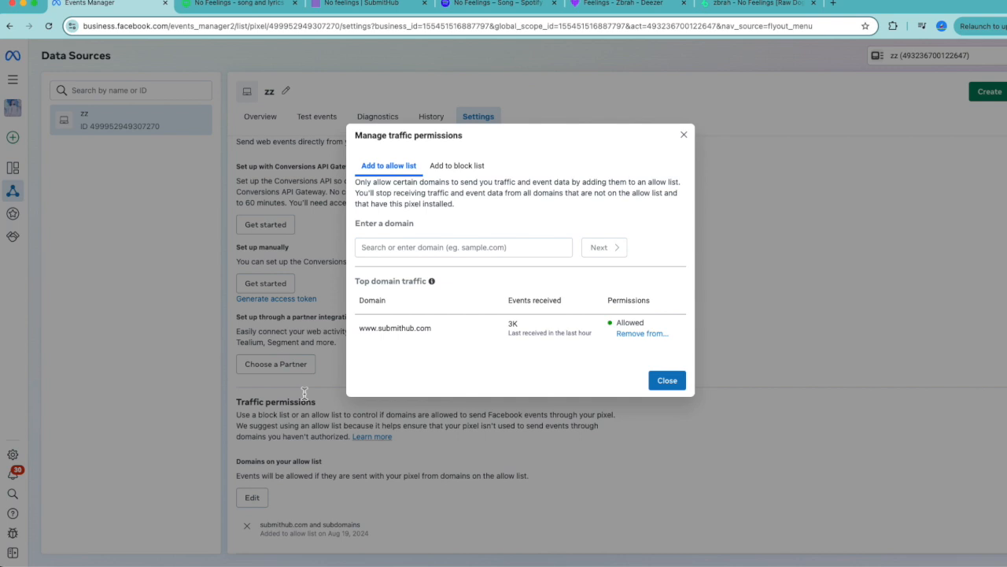
scroll(304, 391, "up", 5)
scroll(304, 391, "right", 1)
scroll(308, 378, "up", 1)
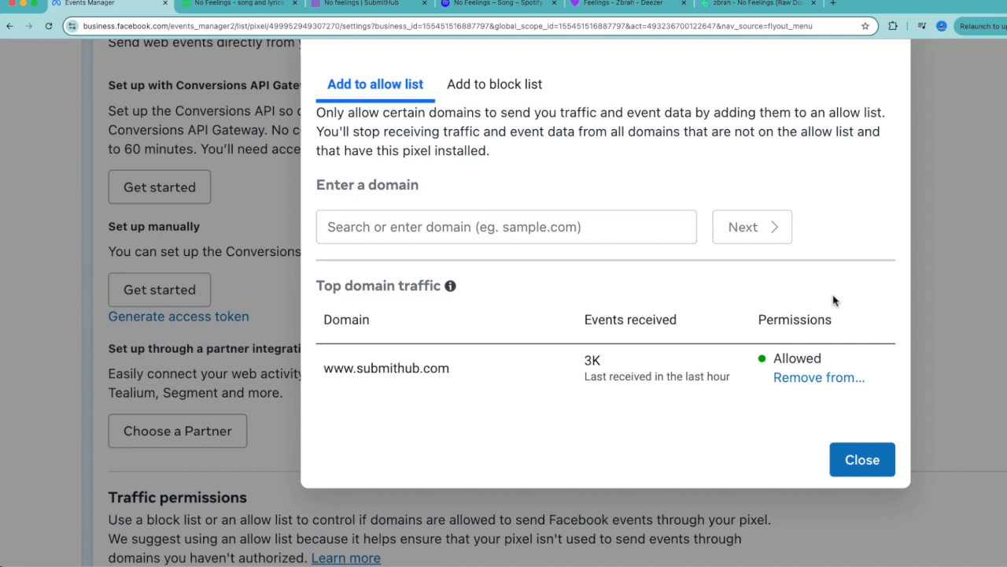
scroll(866, 456, "up", 4)
left_click(891, 206)
Step: Check the submithub.com entry among the domains on the pixel's allow list
scroll(776, 252, "down", 3)
scroll(265, 425, "down", 3)
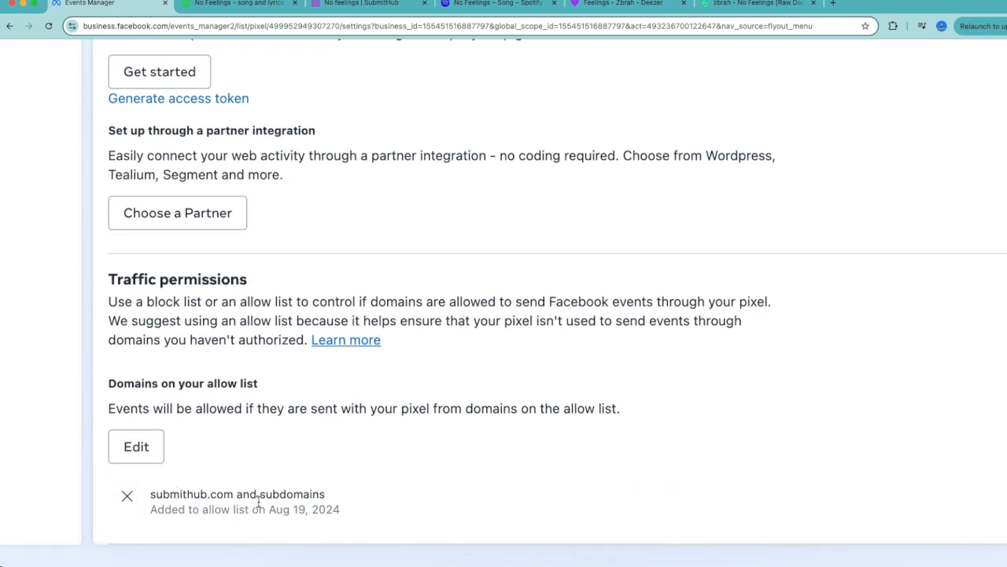
left_click_drag(321, 502, 145, 494)
scroll(145, 494, "up", 5)
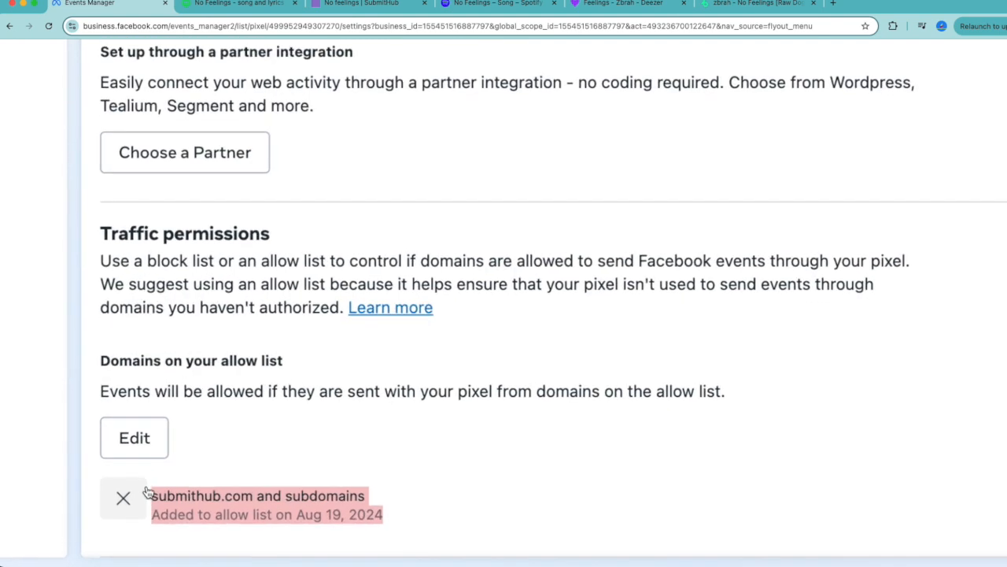
left_click(442, 462)
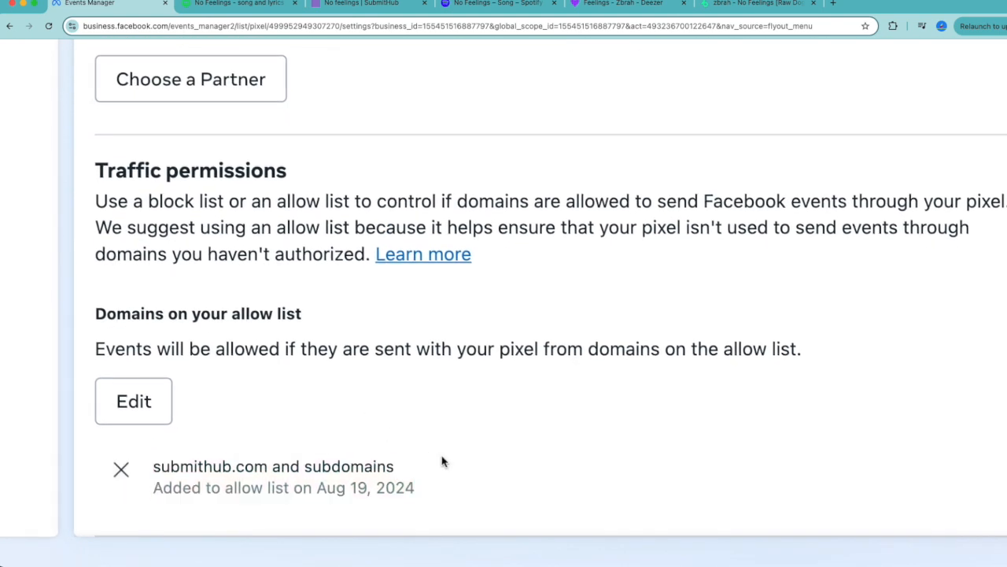
scroll(442, 462, "down", 5)
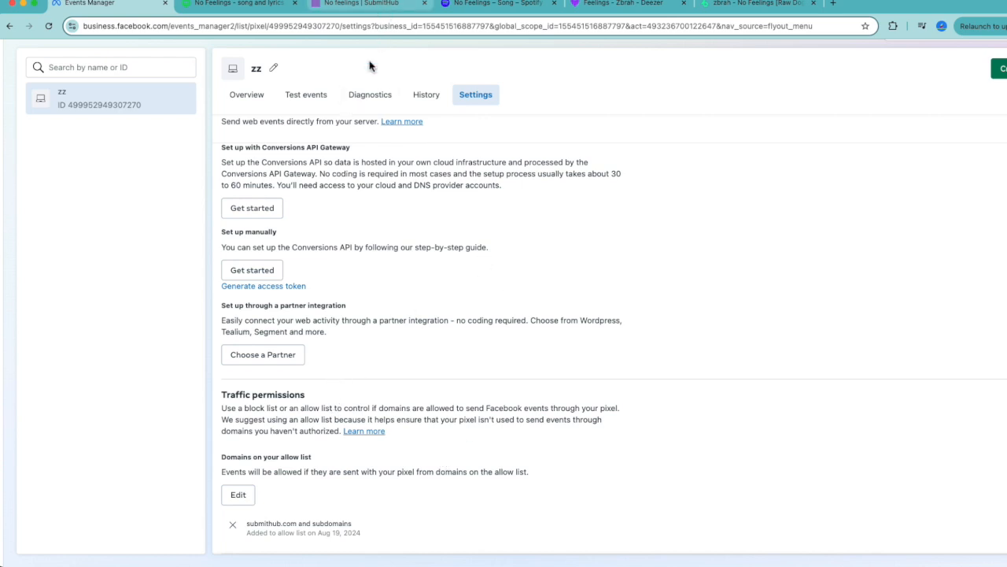
Step: Open the zz pixel's event testing page, switch to SubmitHub, and copy the No feelings landing page link
left_click(314, 103)
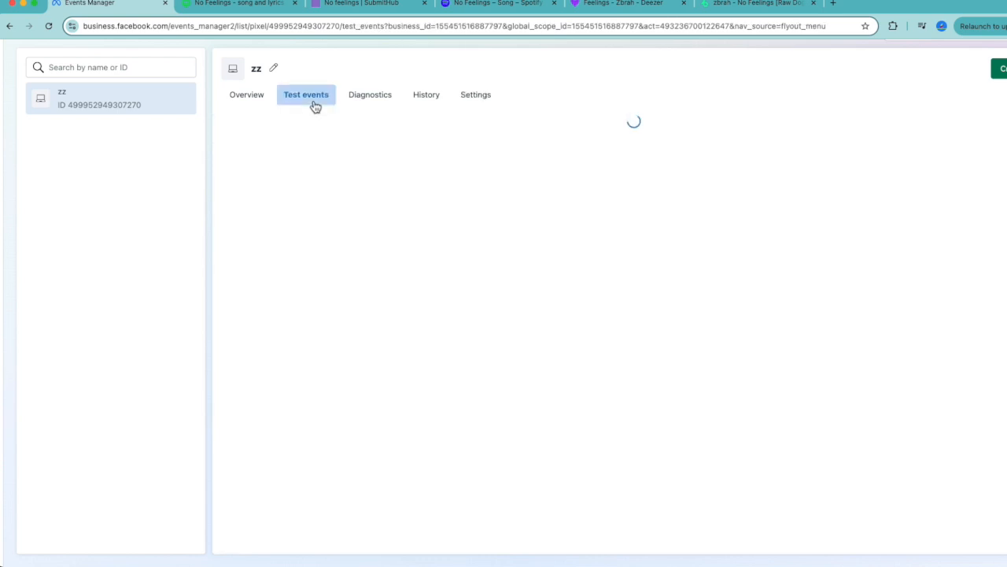
left_click(352, 5)
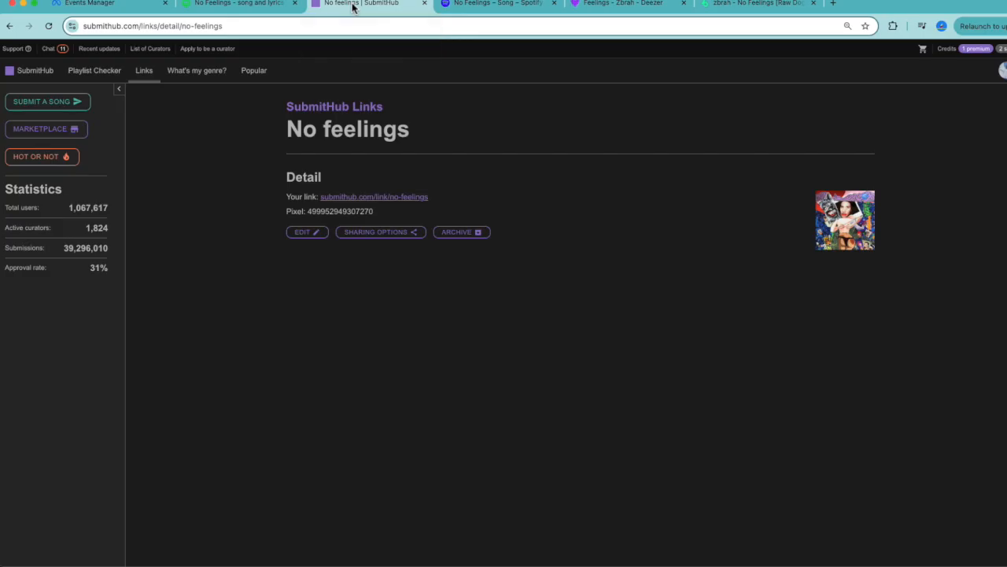
scroll(355, 203, "up", 5)
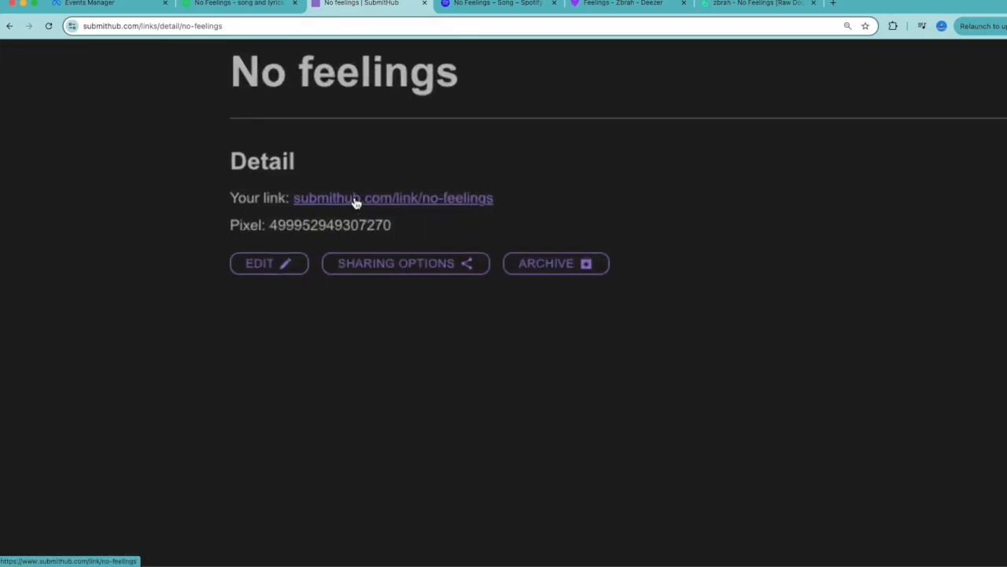
right_click(354, 198)
left_click(421, 273)
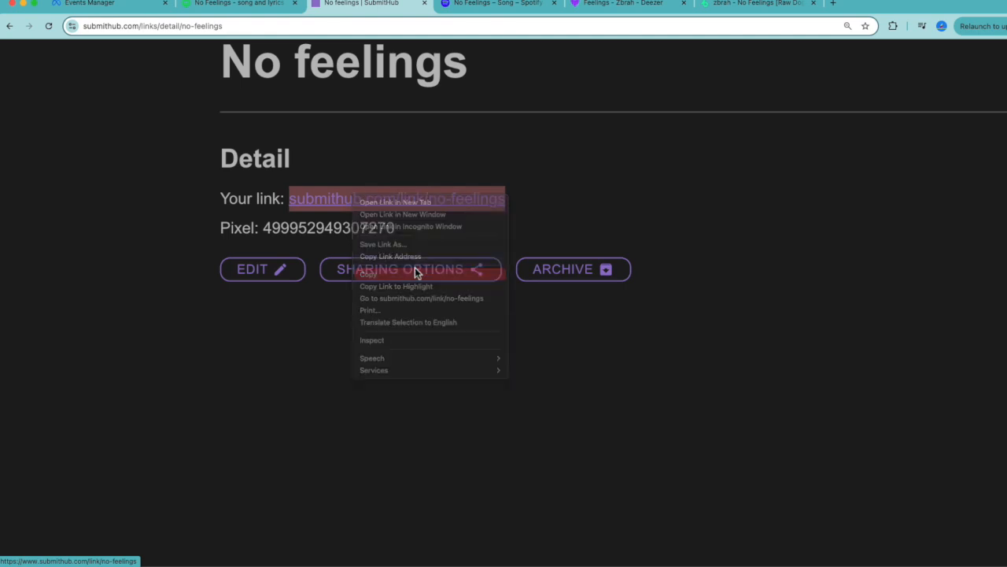
Step: Switch to Events Manager, enter submithub.com/link/no-feelings as the website for testing browser events, and open it
left_click(125, 9)
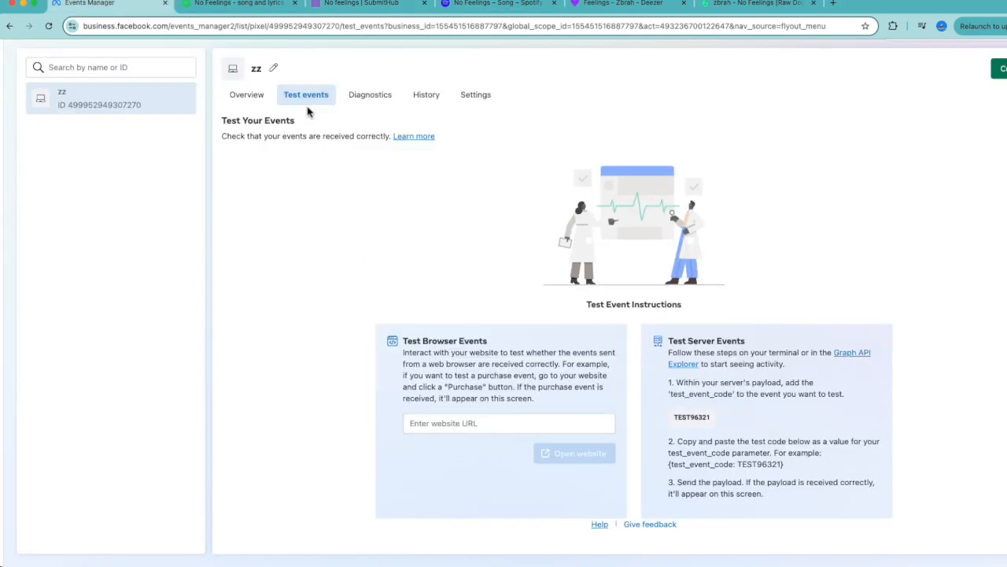
scroll(307, 112, "up", 5)
scroll(308, 122, "down", 3)
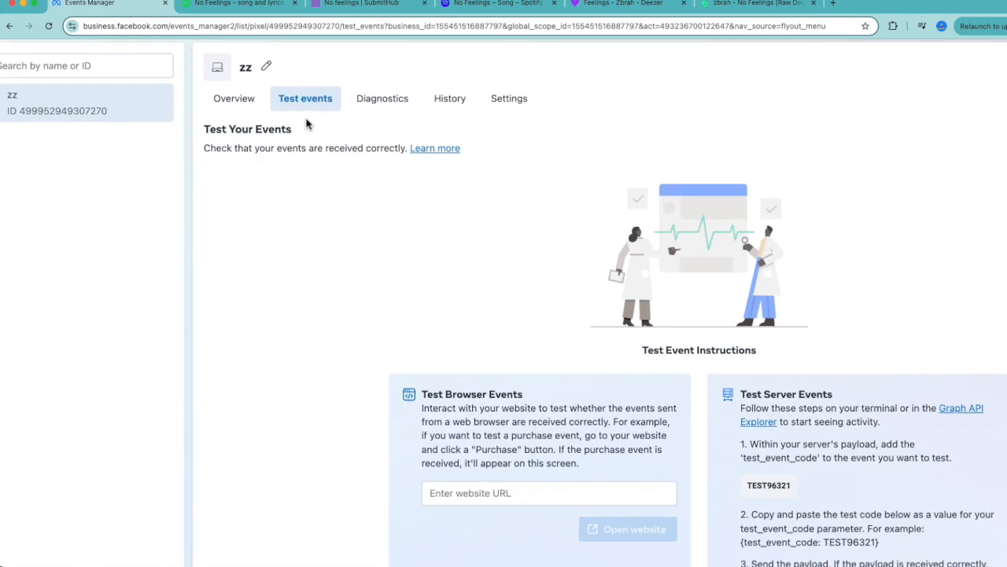
scroll(307, 124, "down", 1)
left_click(522, 467)
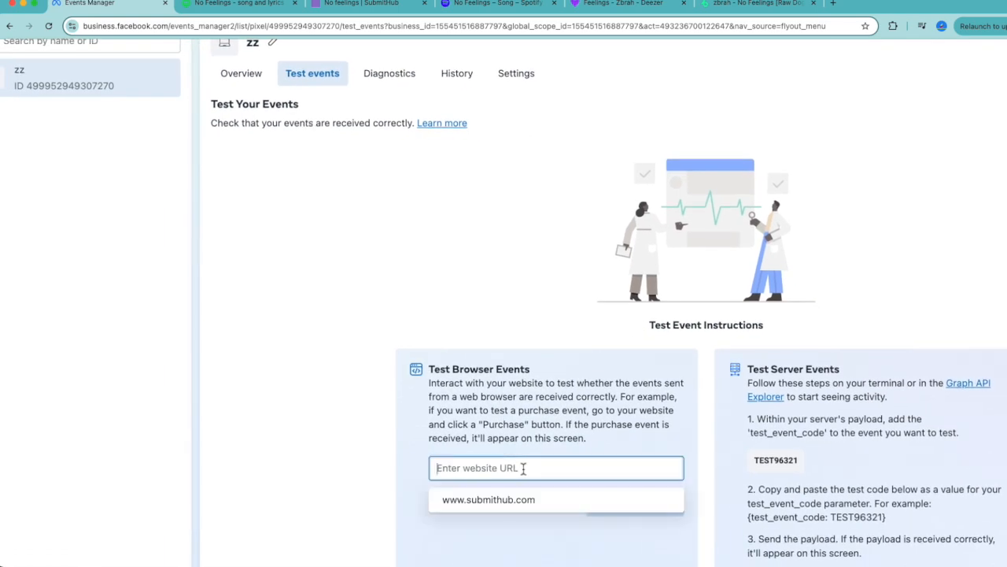
right_click(522, 467)
left_click(572, 470)
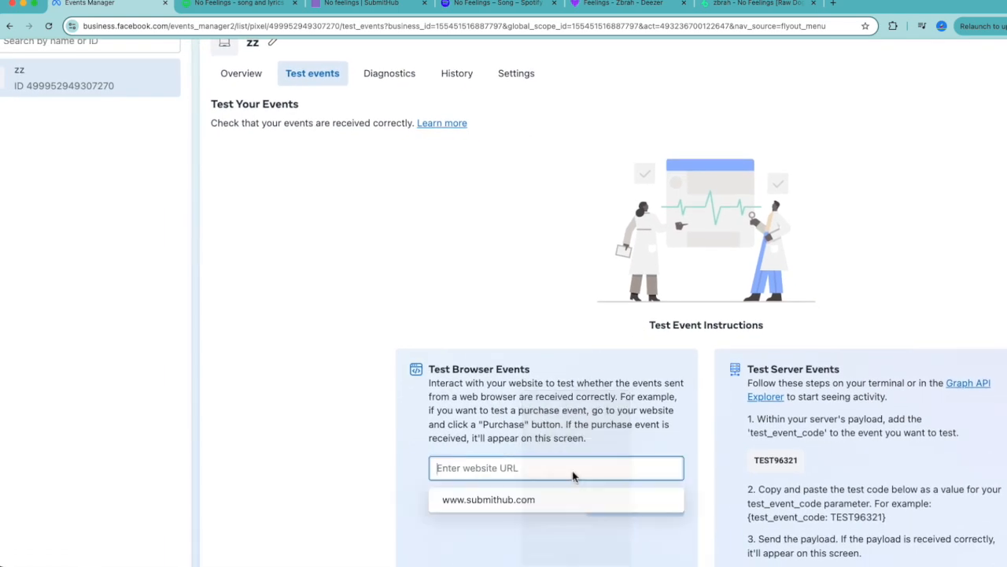
scroll(598, 472, "down", 2)
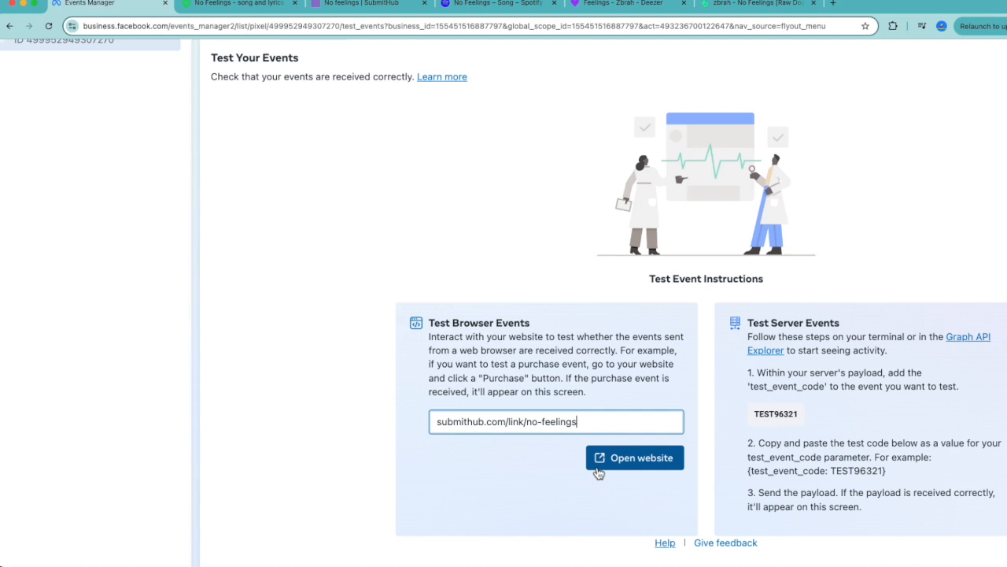
left_click(632, 463)
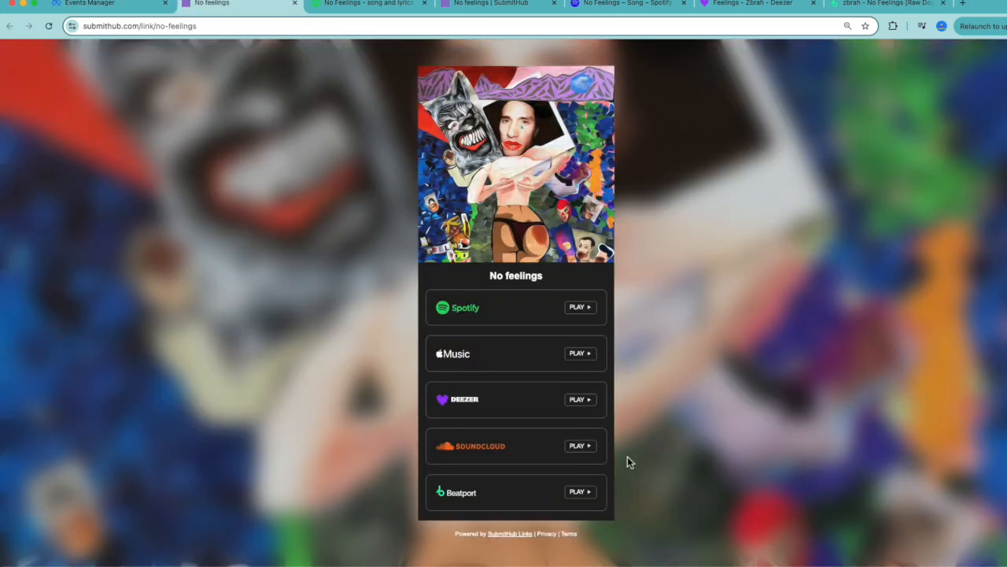
Step: Follow the Spotify link on the landing page, decline opening the Spotify application, and return to Events Manager
left_click(450, 310)
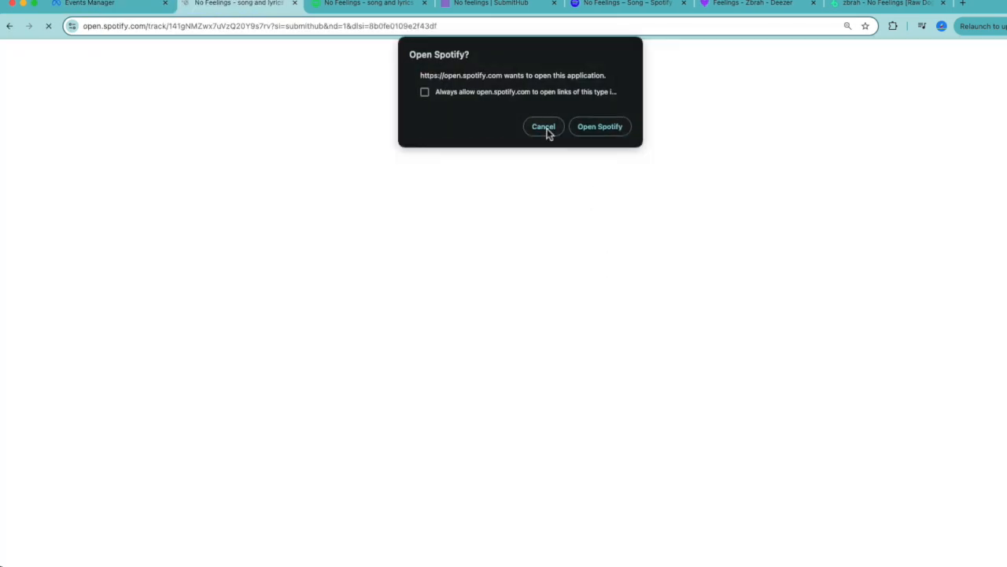
left_click(544, 127)
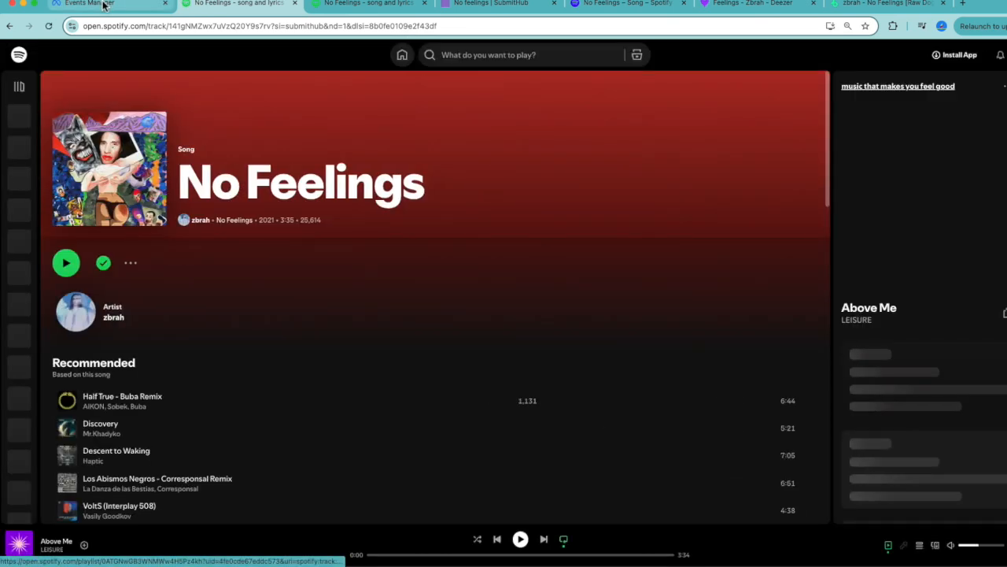
left_click(104, 5)
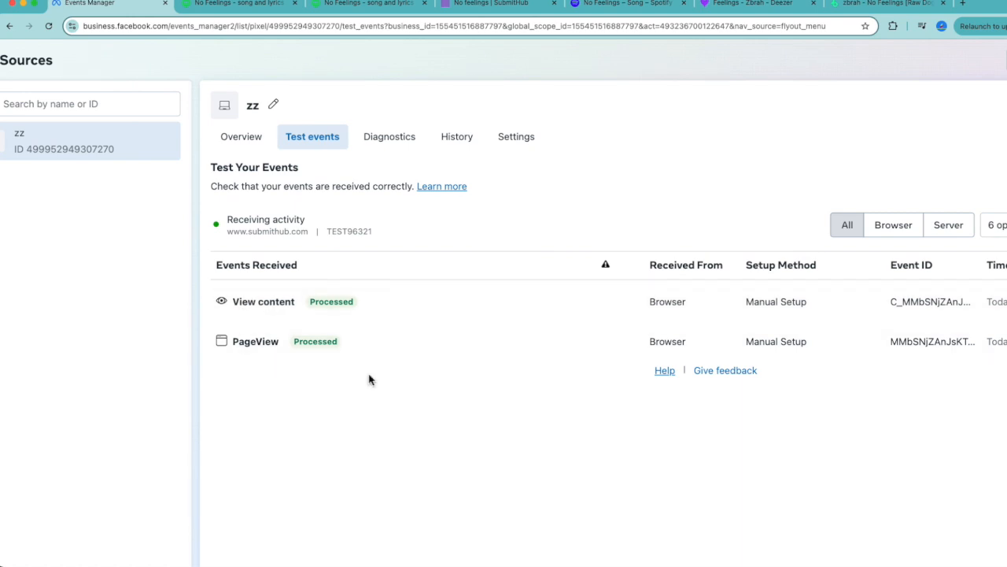
Step: Examine the events received in the zz pixel's browser test against the opened Spotify track page, and check the pixel's overview
scroll(418, 373, "right", 1)
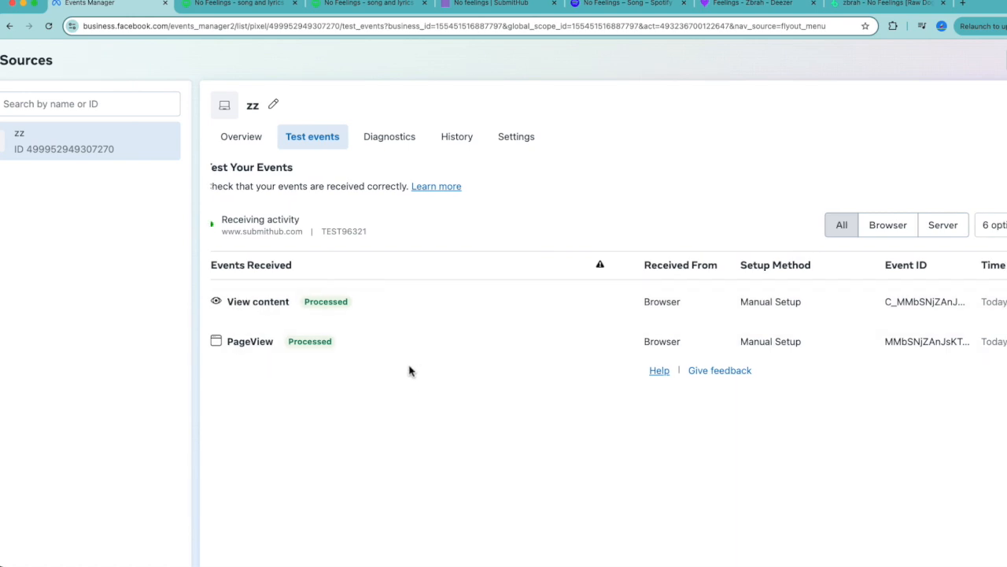
scroll(821, 241, "right", 2)
scroll(725, 290, "right", 3)
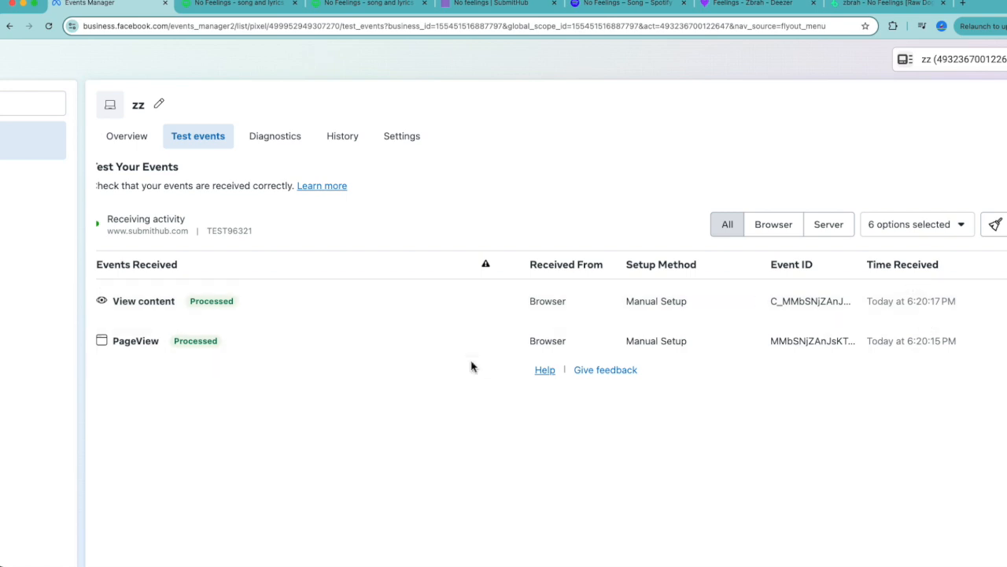
scroll(296, 403, "left", 1)
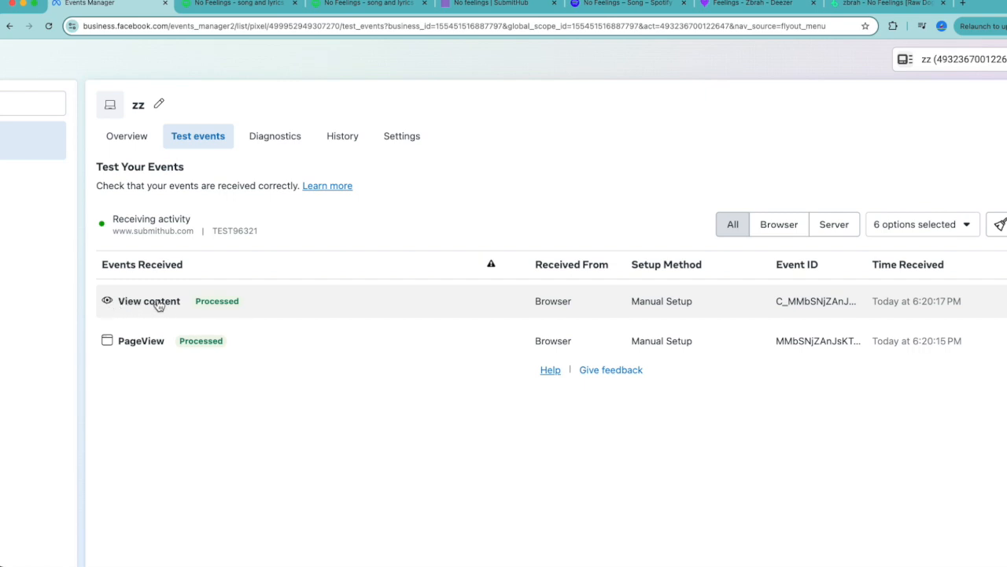
left_click(248, 6)
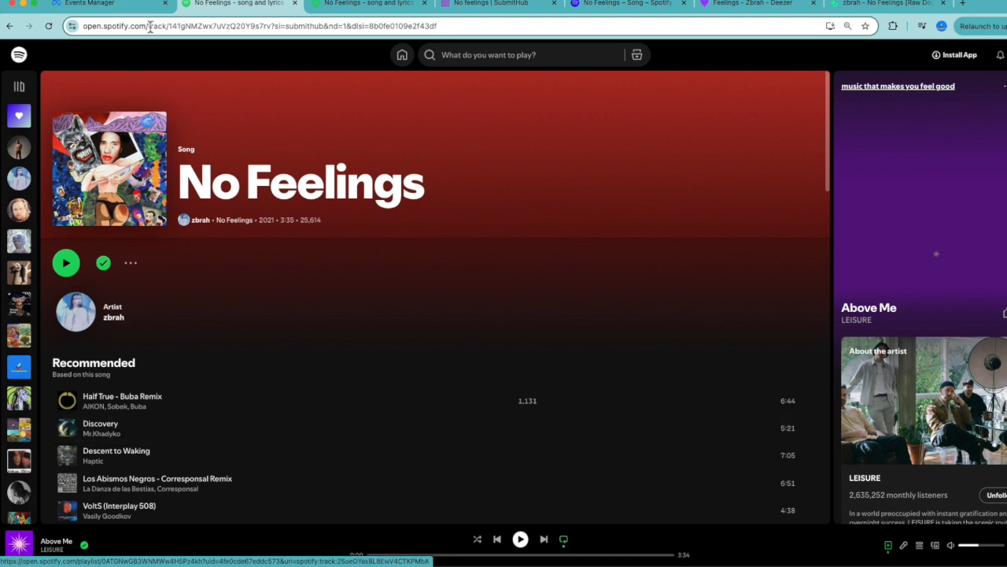
left_click(112, 7)
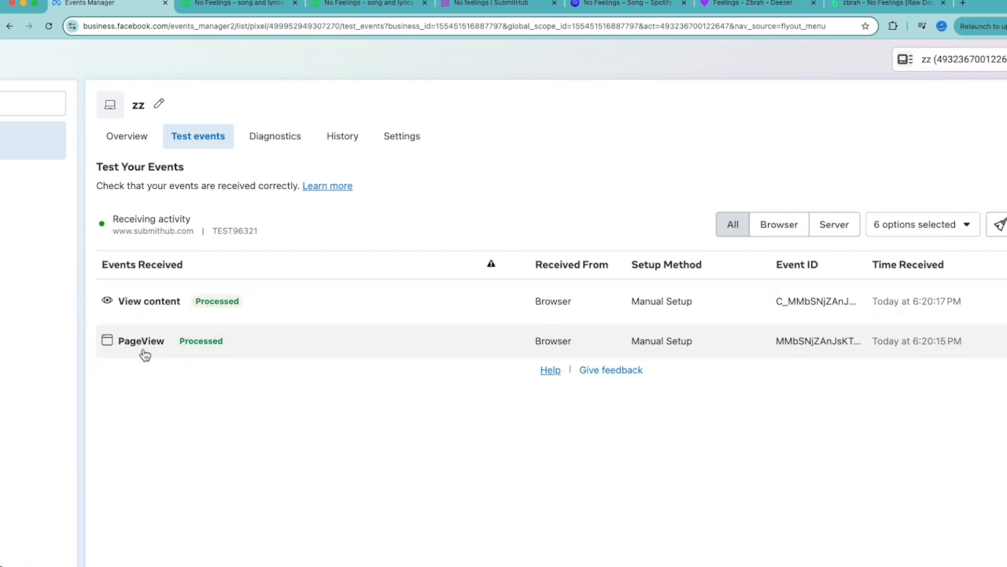
scroll(148, 313, "left", 2)
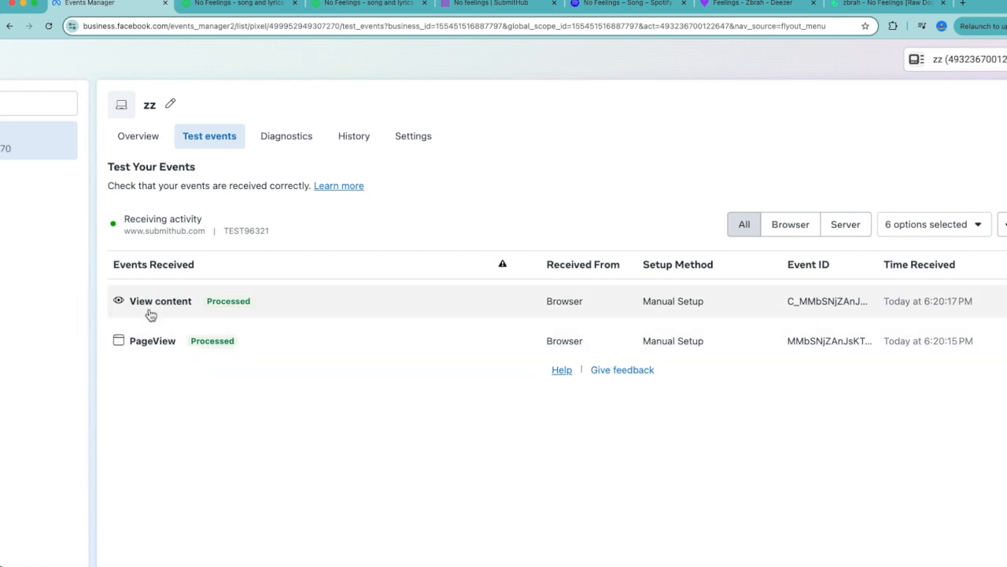
scroll(151, 315, "left", 1)
scroll(151, 314, "left", 5)
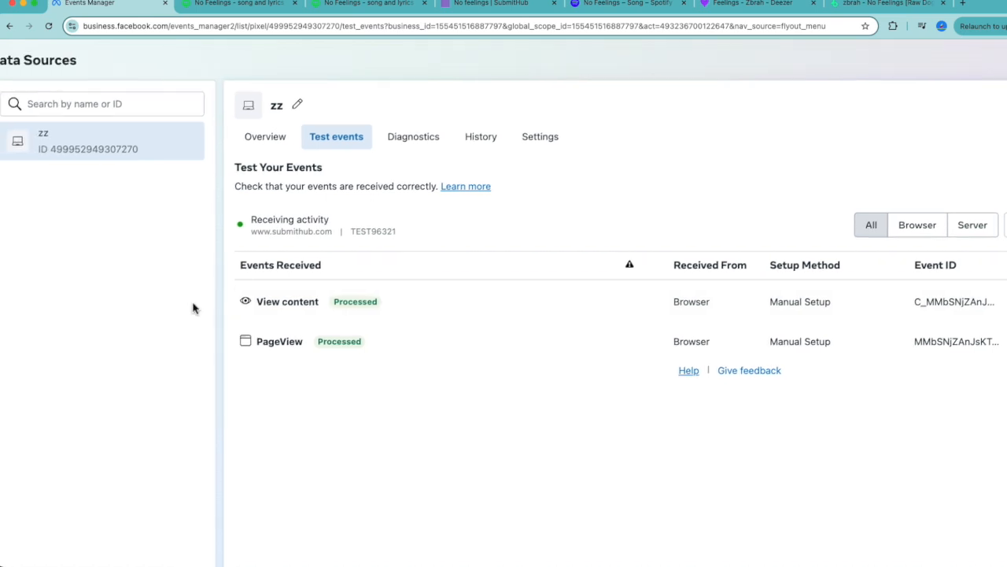
scroll(193, 308, "left", 3)
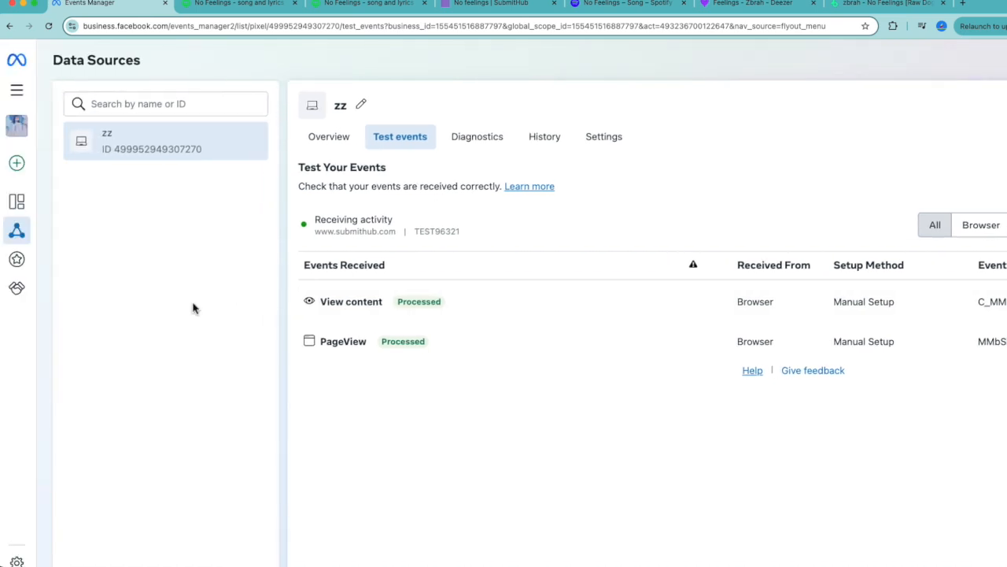
left_click(331, 140)
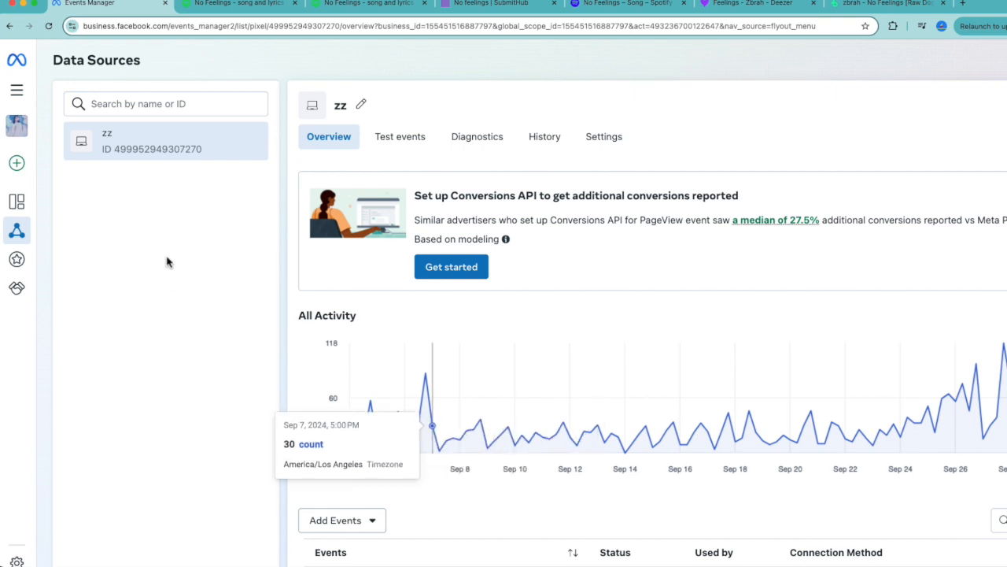
Step: Switch to Ads Manager and create a campaign with the Engagement objective and the manual engagement campaign setup
left_click(18, 93)
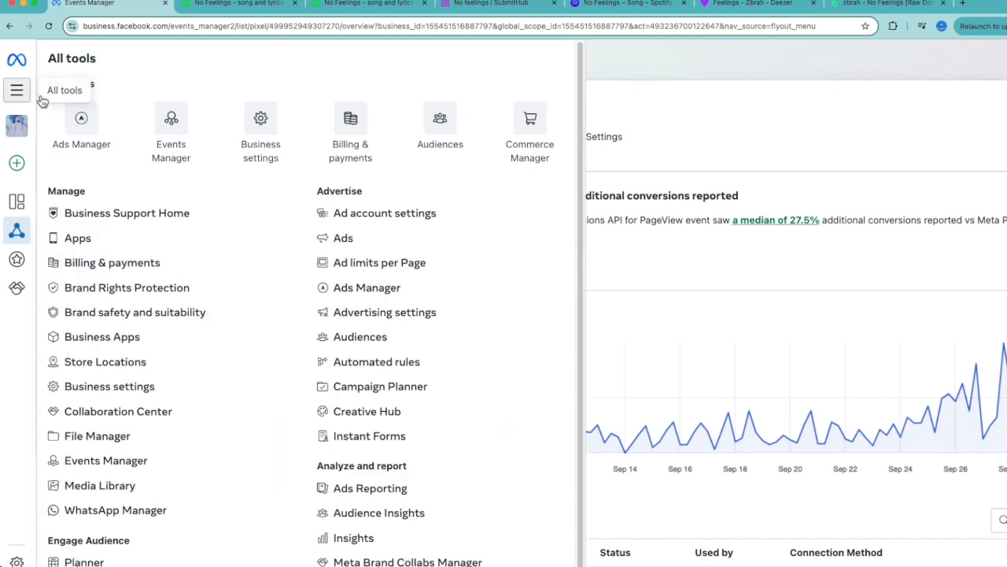
left_click(82, 128)
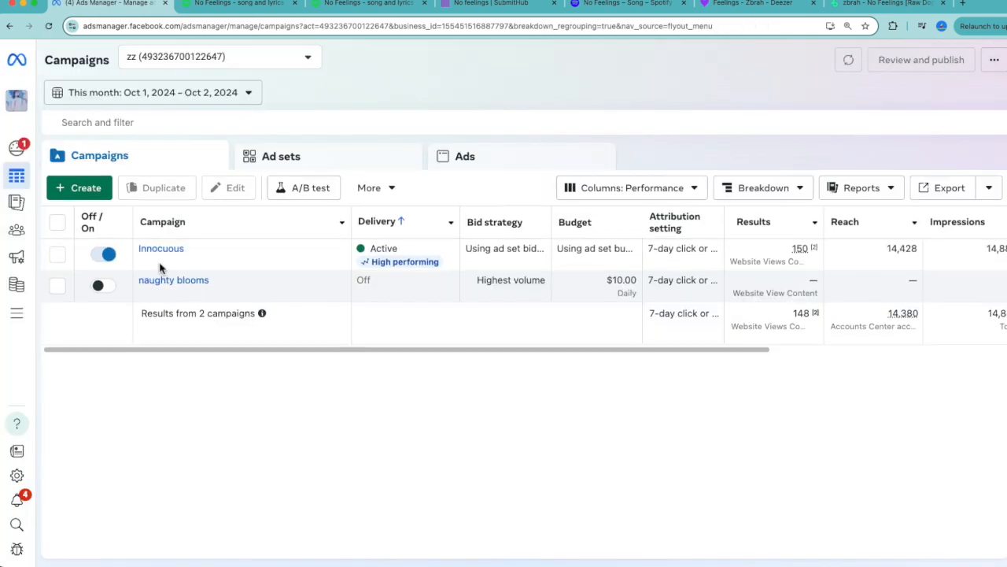
left_click(78, 192)
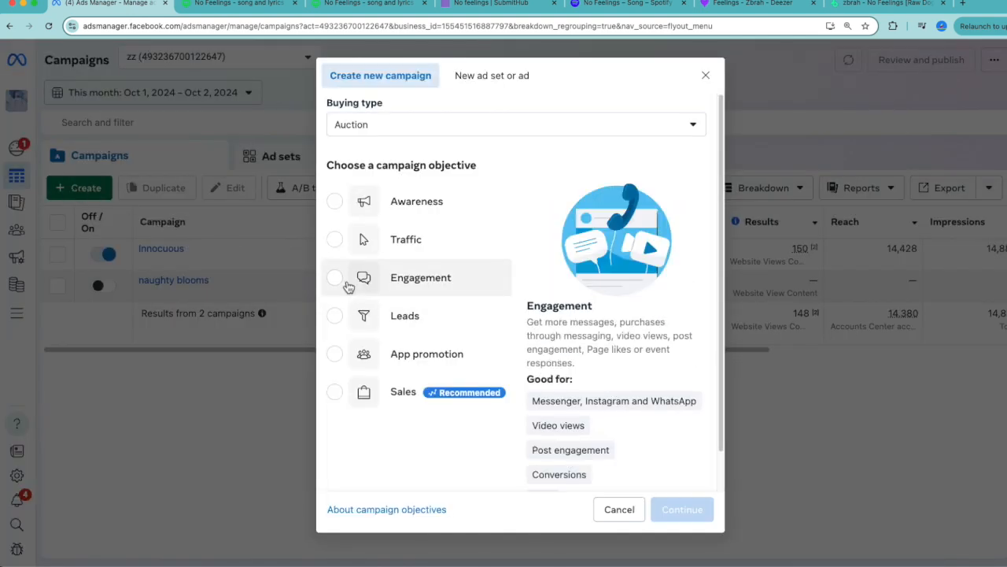
left_click(335, 280)
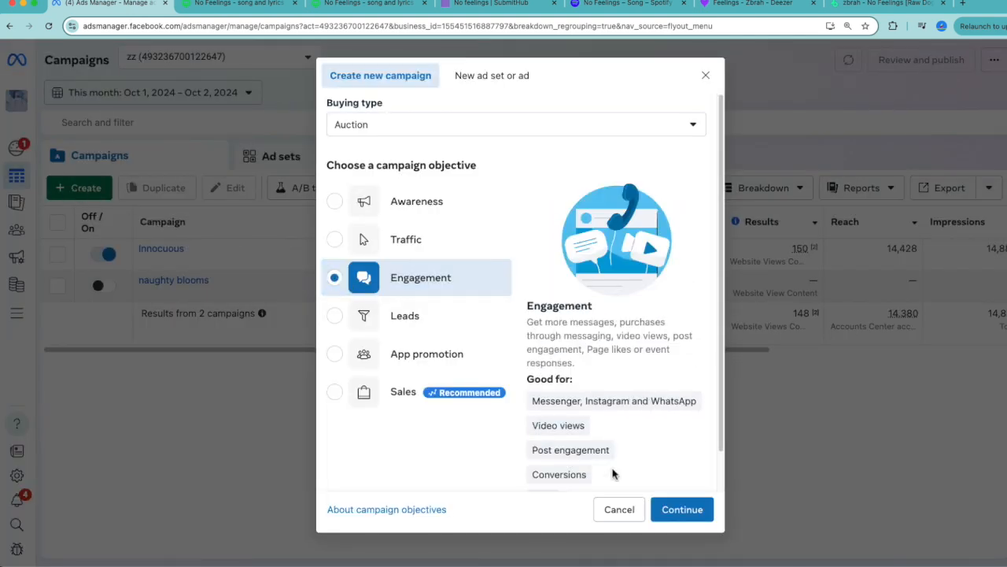
left_click(679, 510)
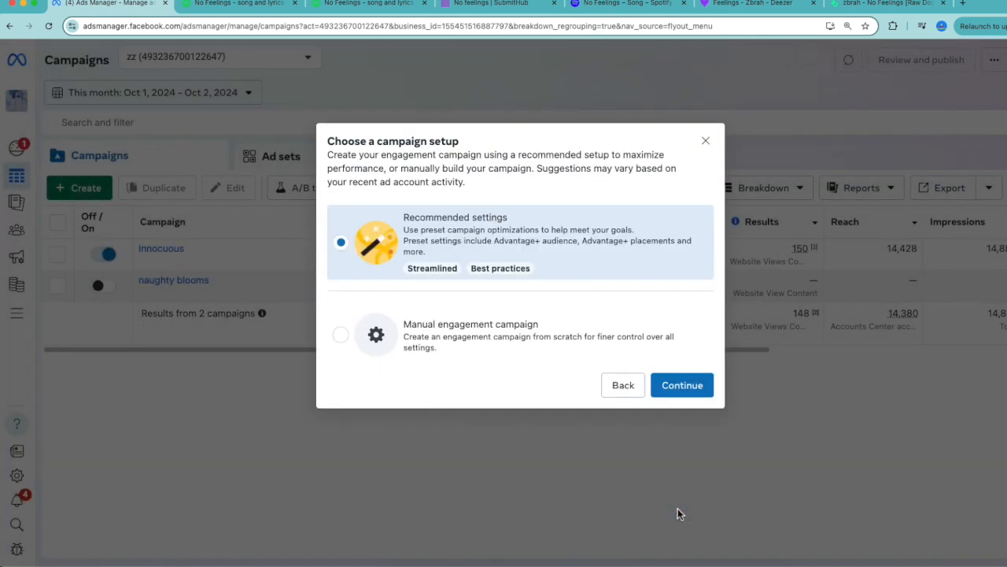
left_click(340, 337)
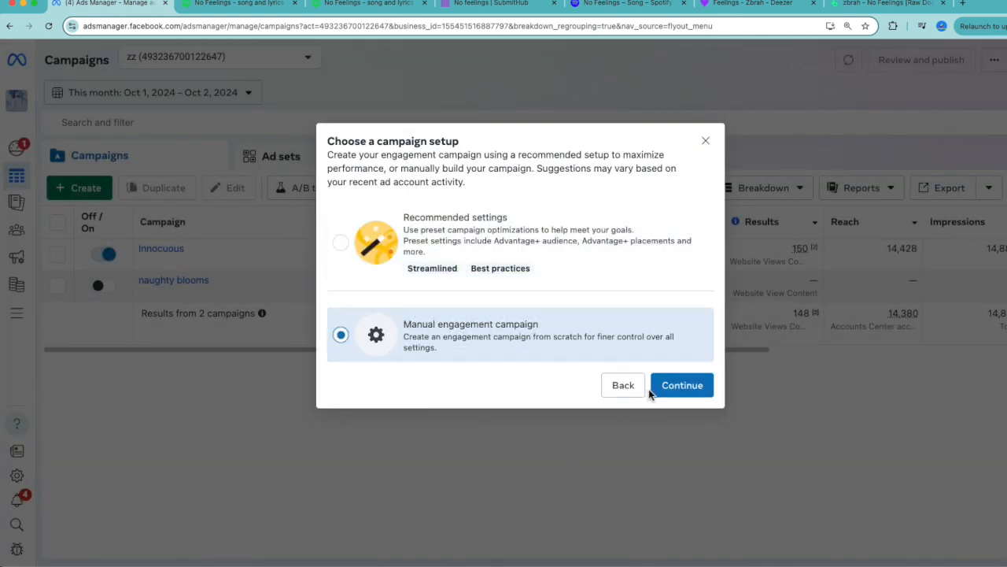
left_click(679, 387)
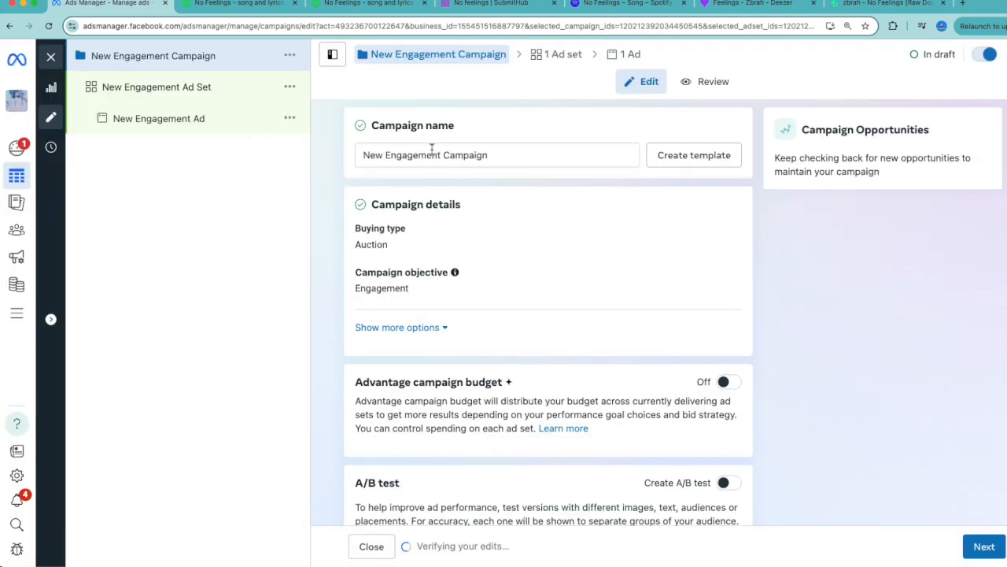
Step: Rename the new engagement campaign as No Feelings
left_click_drag(531, 160, 308, 154)
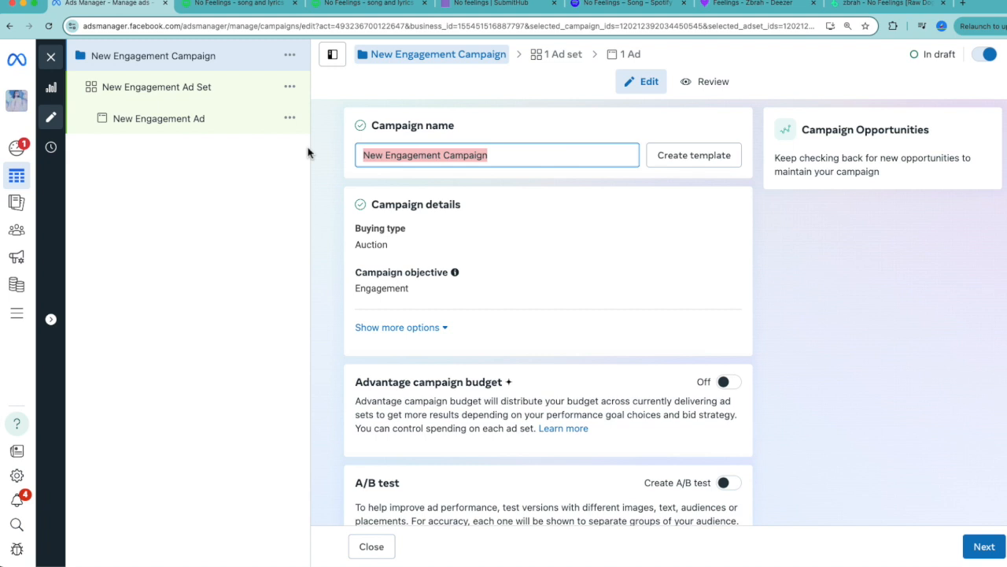
type("No Feew")
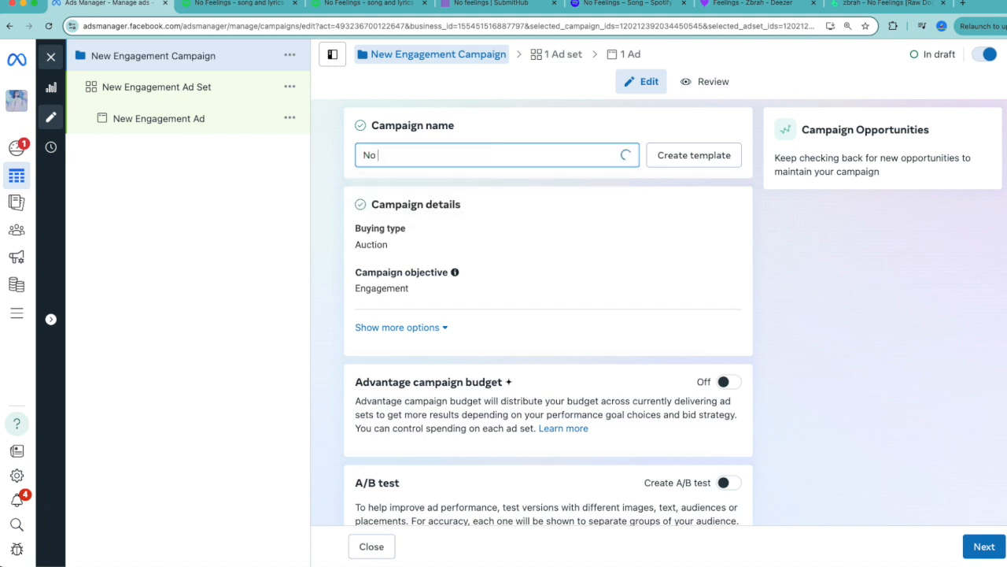
key("BackSpace")
type("lings")
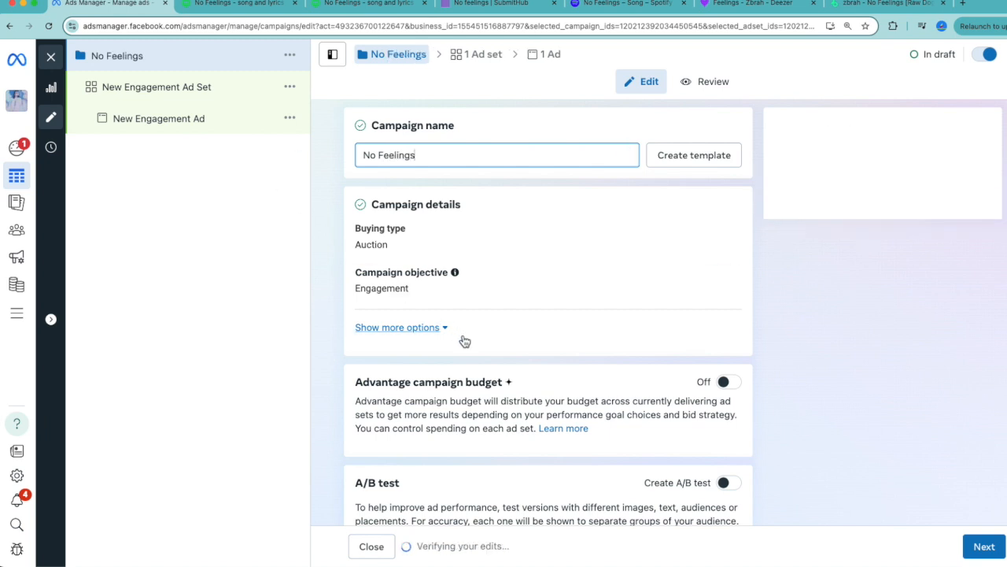
Step: Turn on Advantage campaign budget for the No Feelings campaign and set its daily budget to $10
scroll(464, 339, "down", 5)
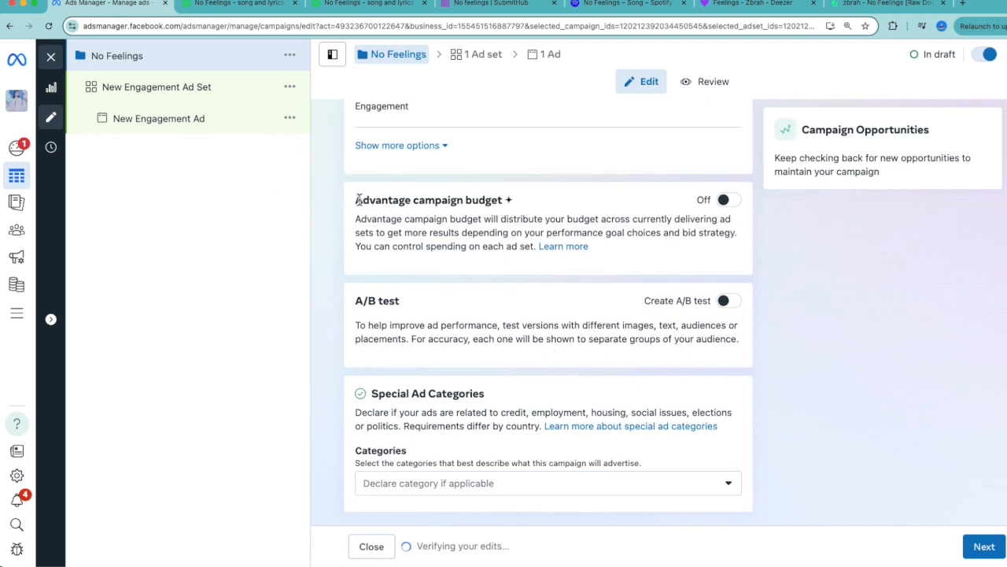
scroll(360, 201, "right", 1)
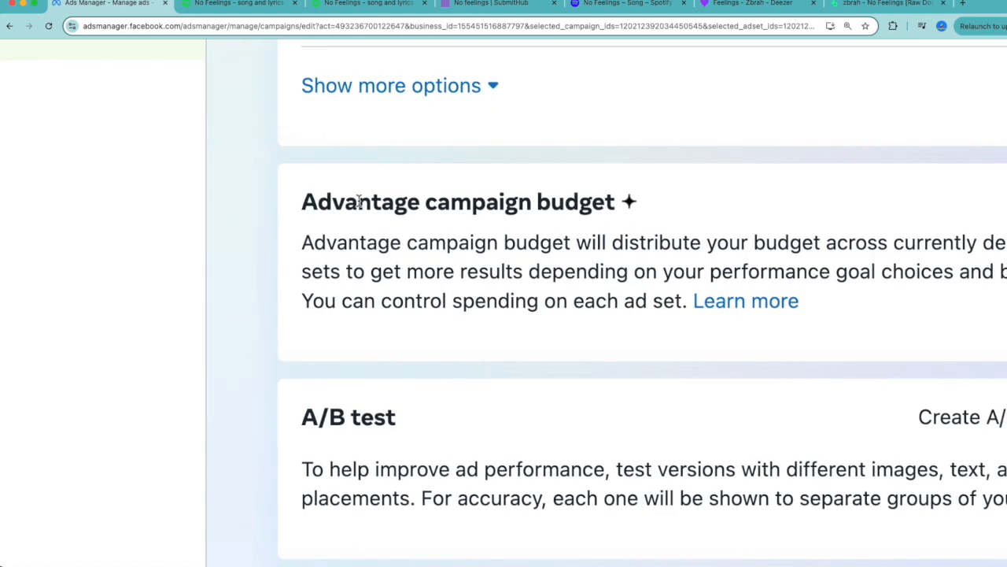
scroll(360, 202, "down", 2)
scroll(360, 203, "right", 2)
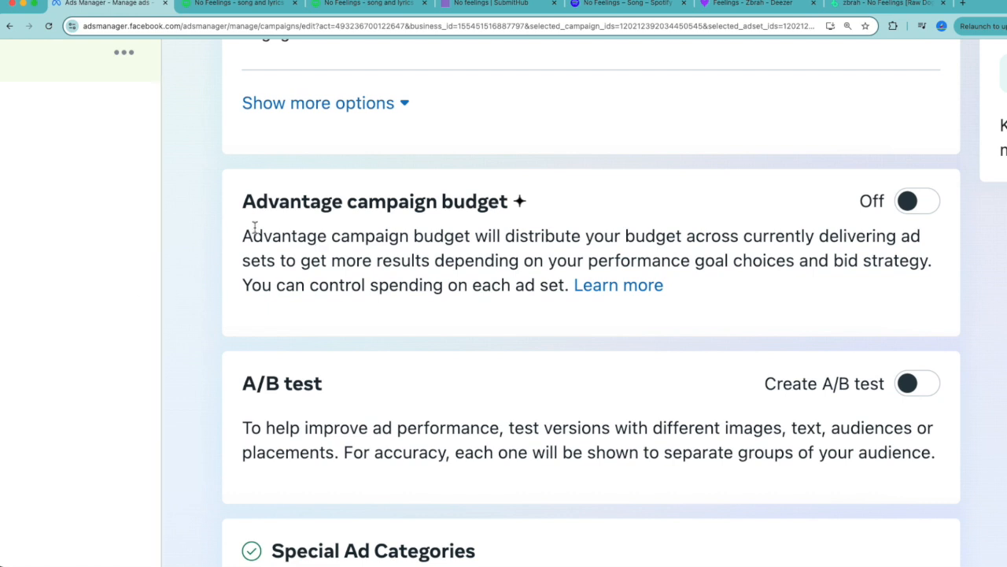
left_click_drag(241, 201, 548, 205)
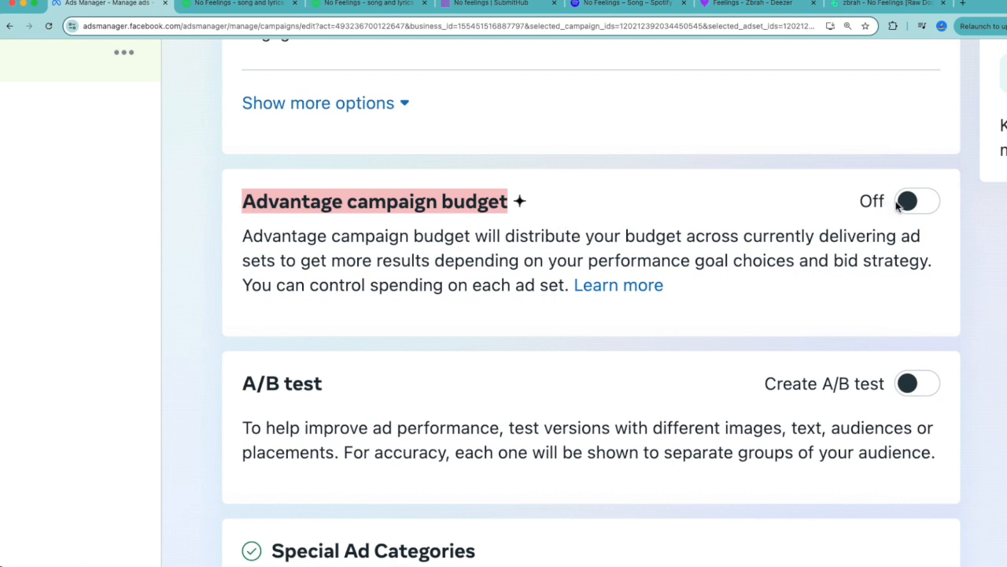
left_click(922, 204)
scroll(924, 212, "down", 5)
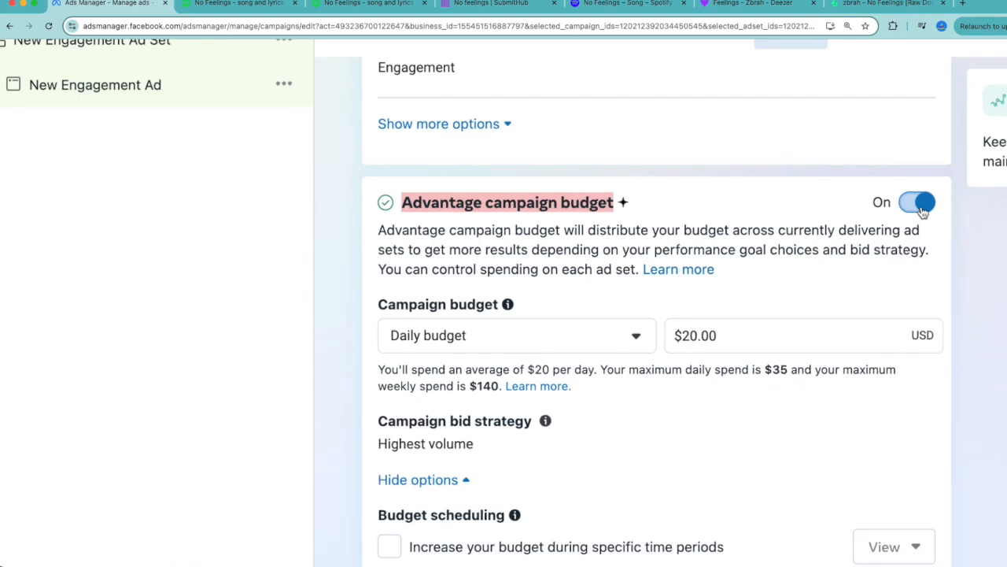
double_click(662, 306)
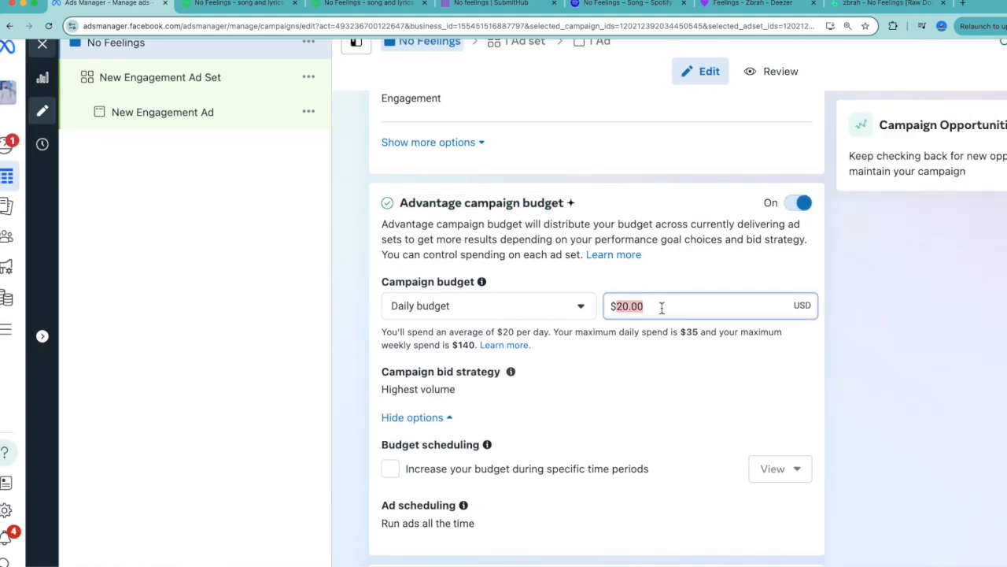
type("10")
left_click(854, 329)
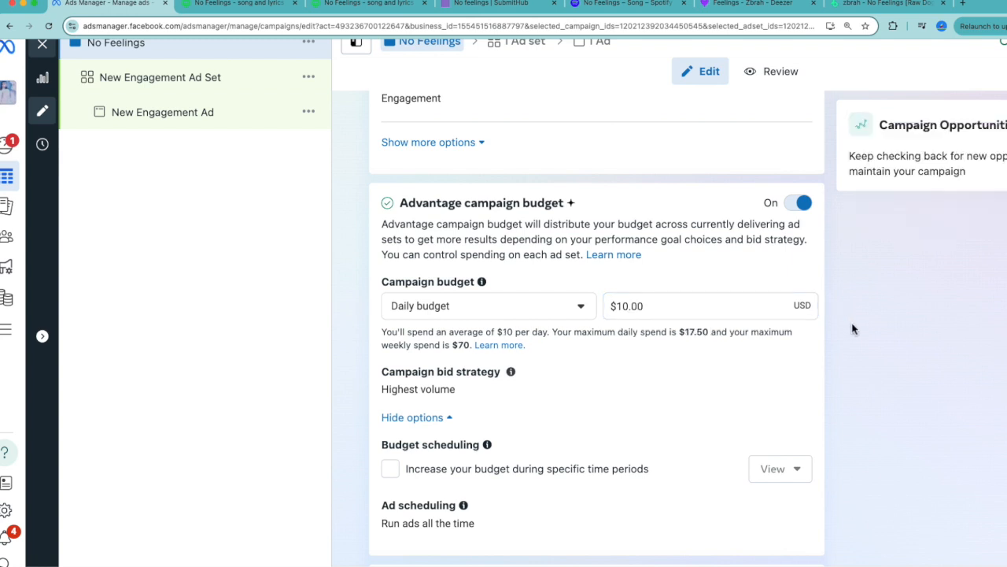
Step: Continue to the ad set level and rename the new engagement ad set as No Feelings
scroll(854, 329, "down", 5)
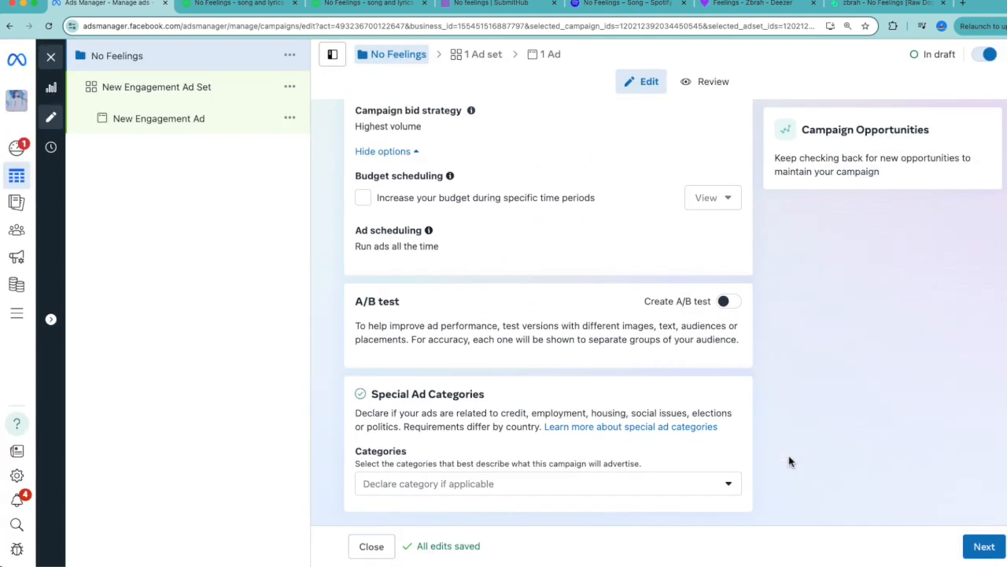
left_click(980, 548)
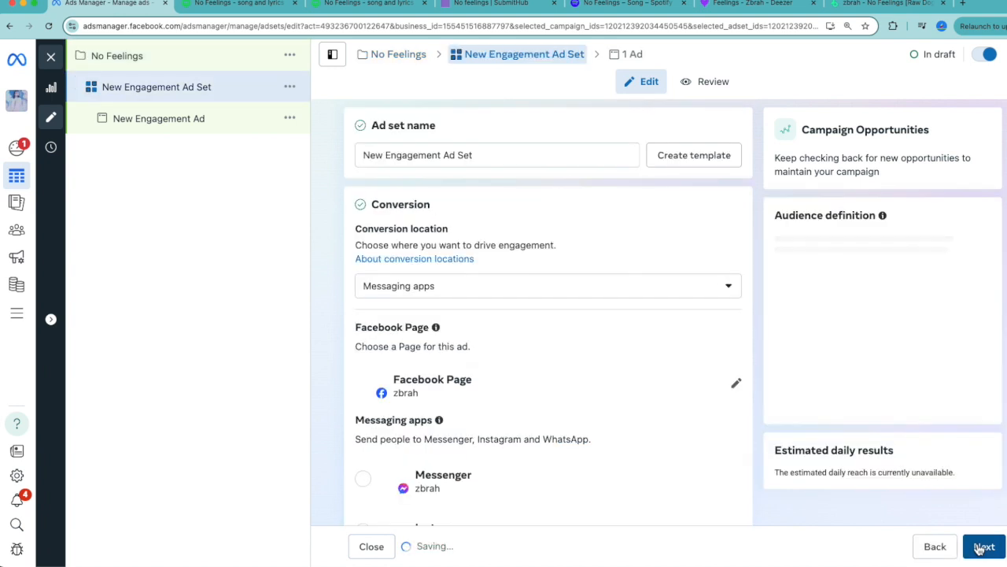
left_click_drag(476, 155, 344, 158)
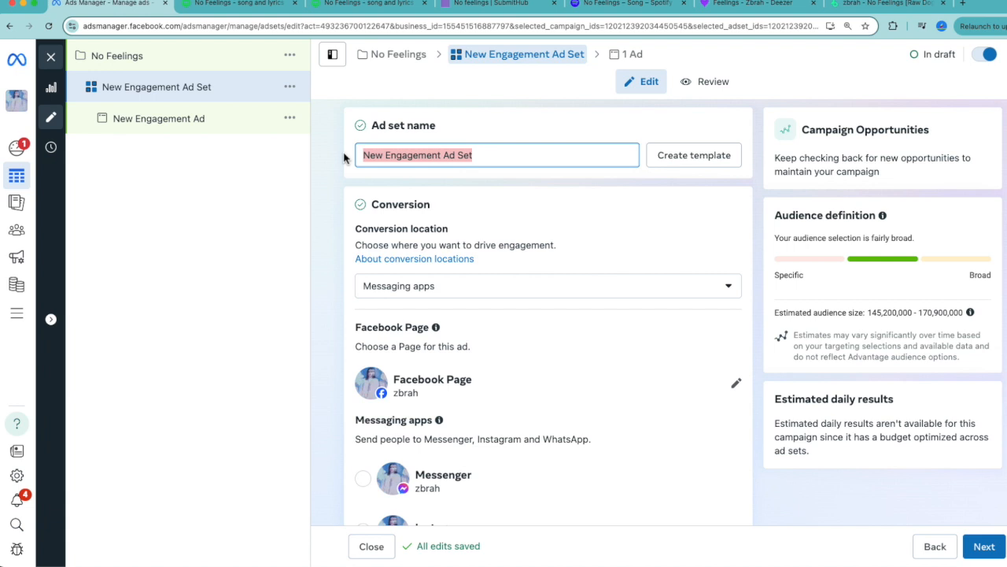
type("No Feel")
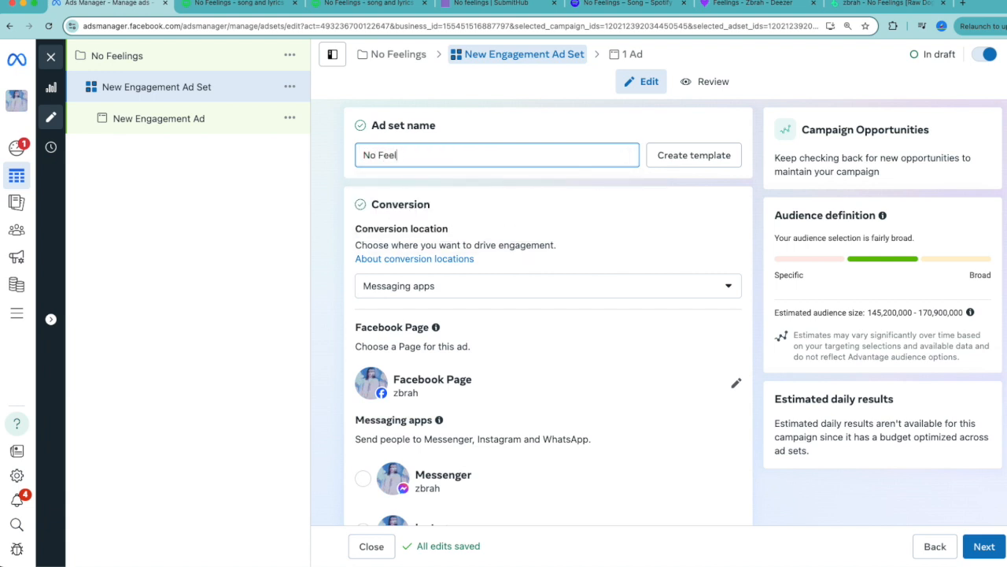
type("i")
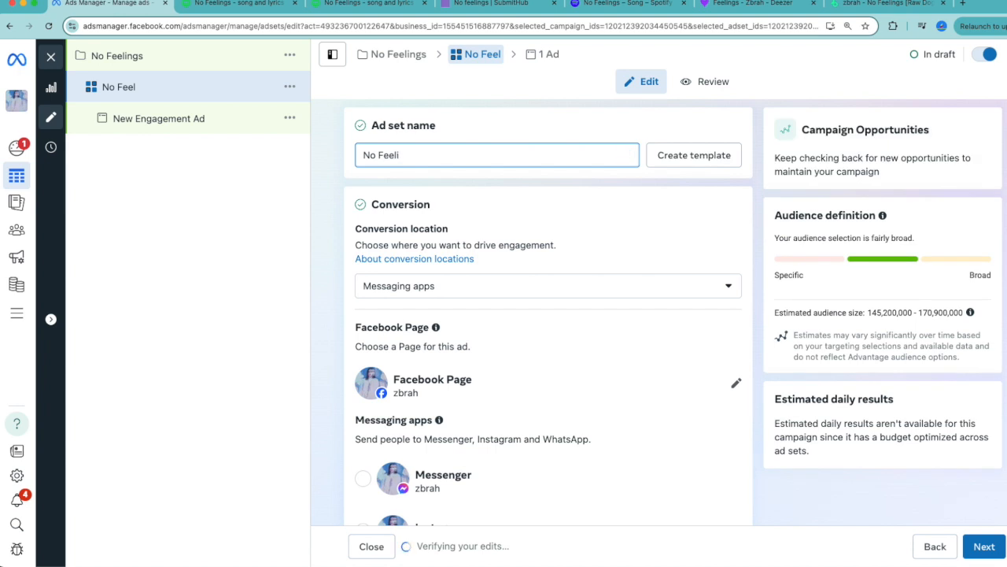
type("nfngs")
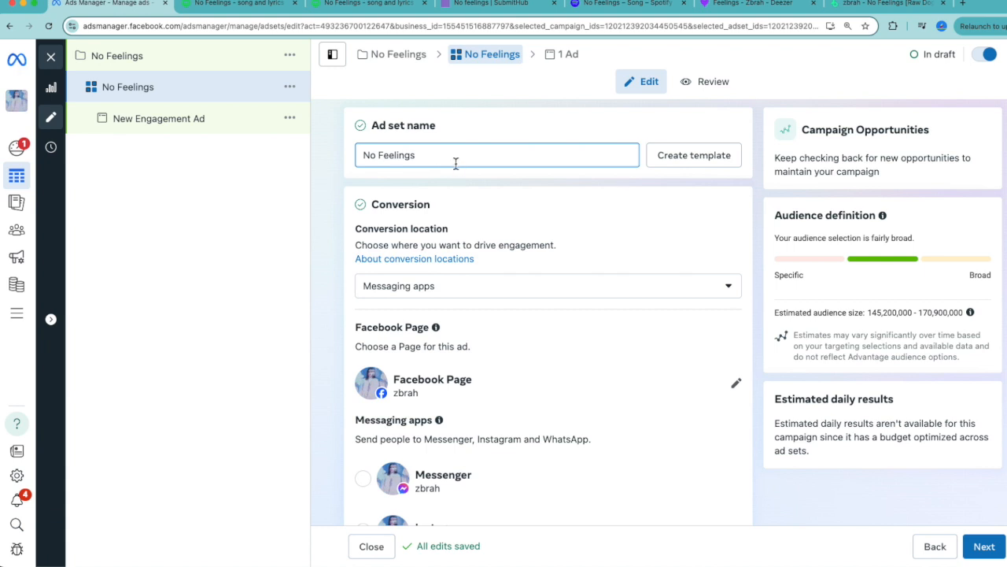
Step: Set the ad set's conversion location to Website
scroll(431, 342, "down", 3)
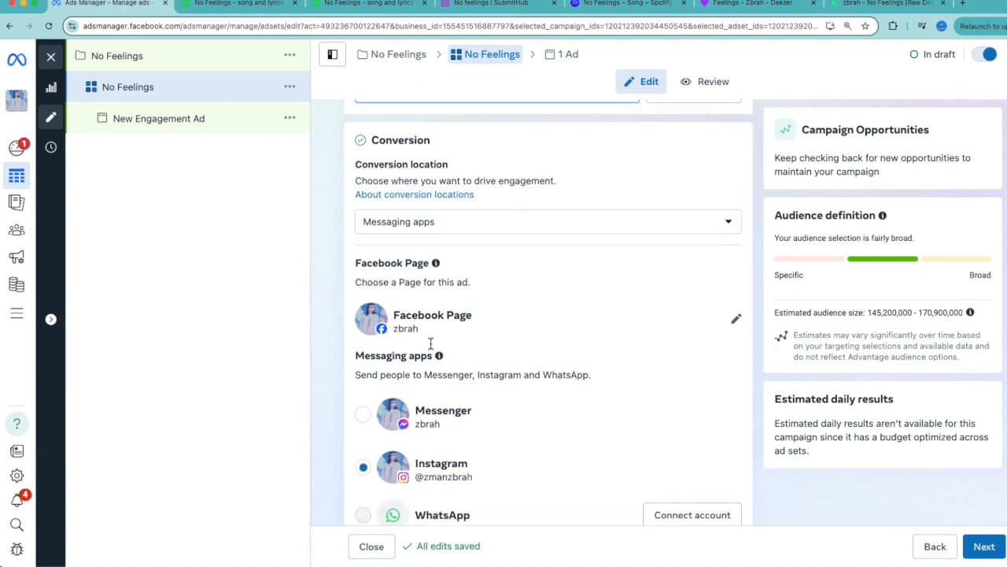
scroll(433, 346, "up", 3)
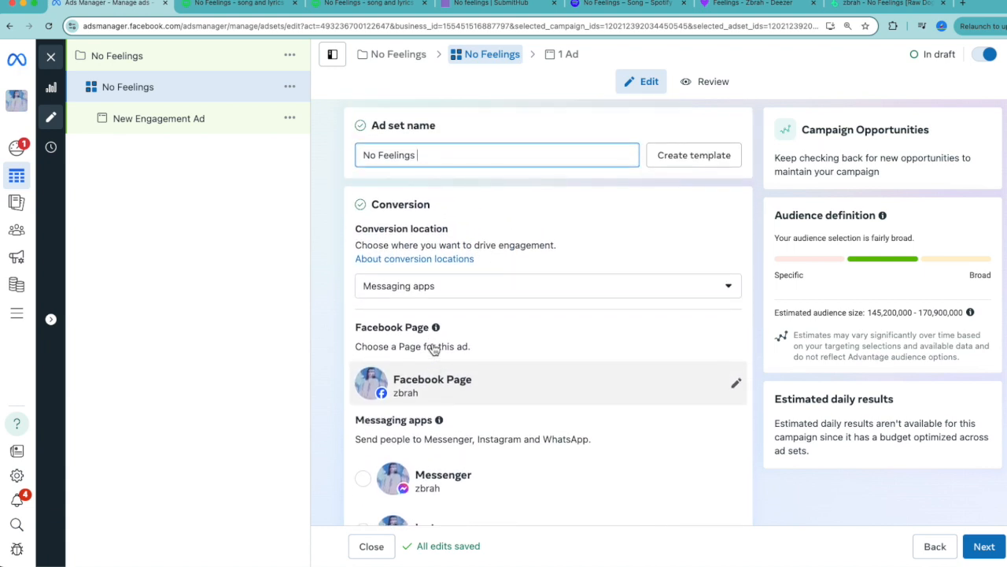
double_click(396, 205)
scroll(376, 205, "up", 5)
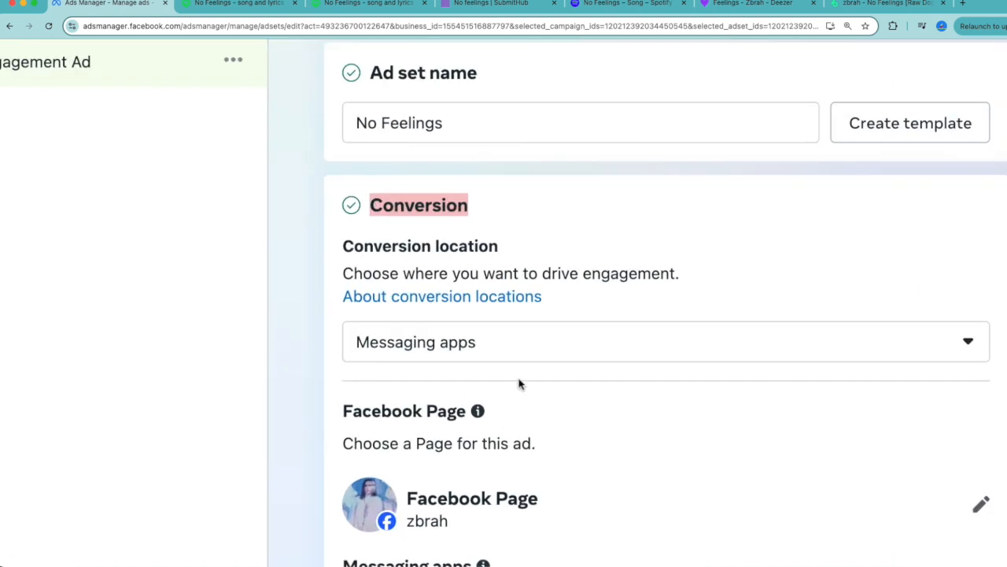
left_click(521, 358)
scroll(445, 473, "down", 2)
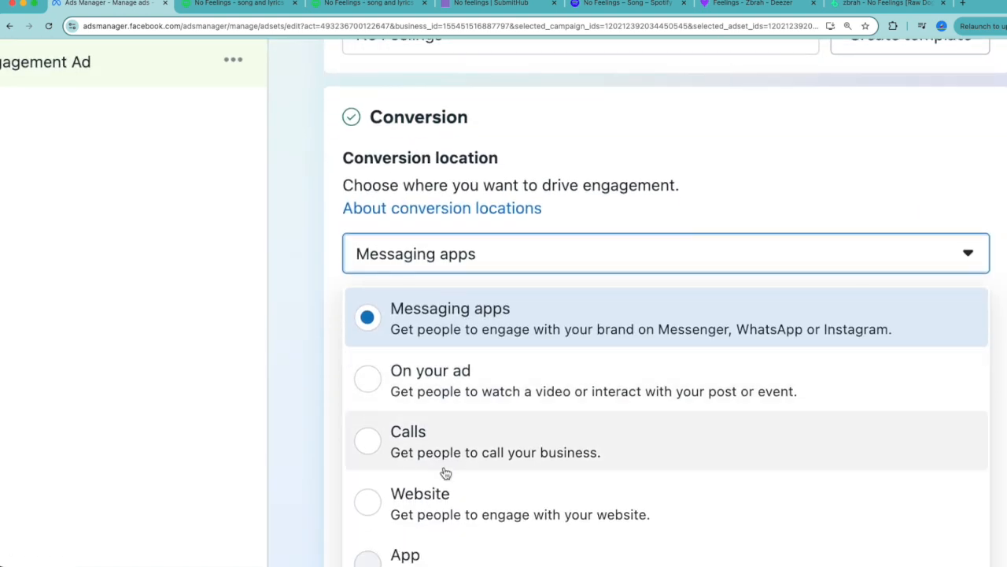
left_click(374, 502)
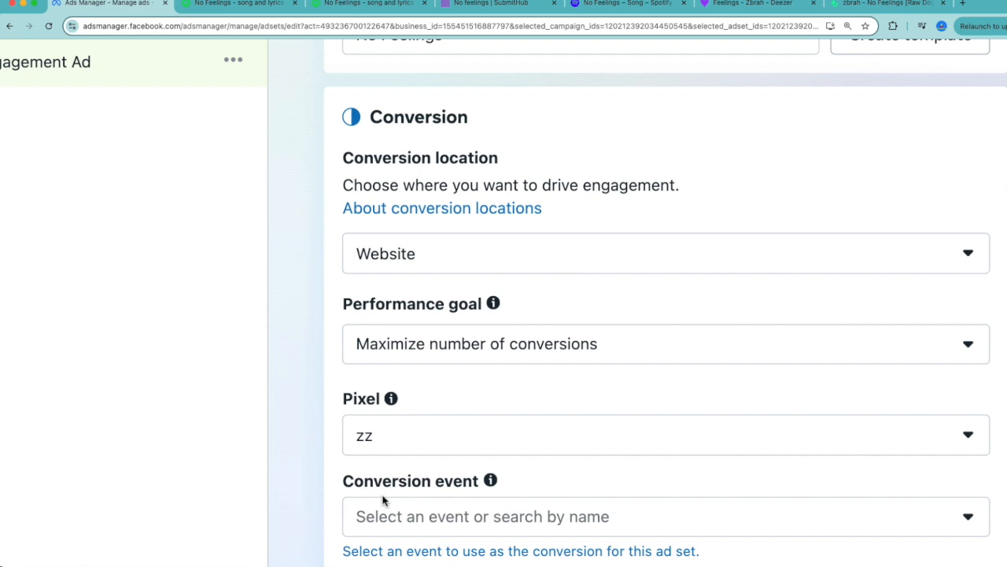
Step: Choose View content as the conversion event for the zz pixel
scroll(383, 500, "down", 5)
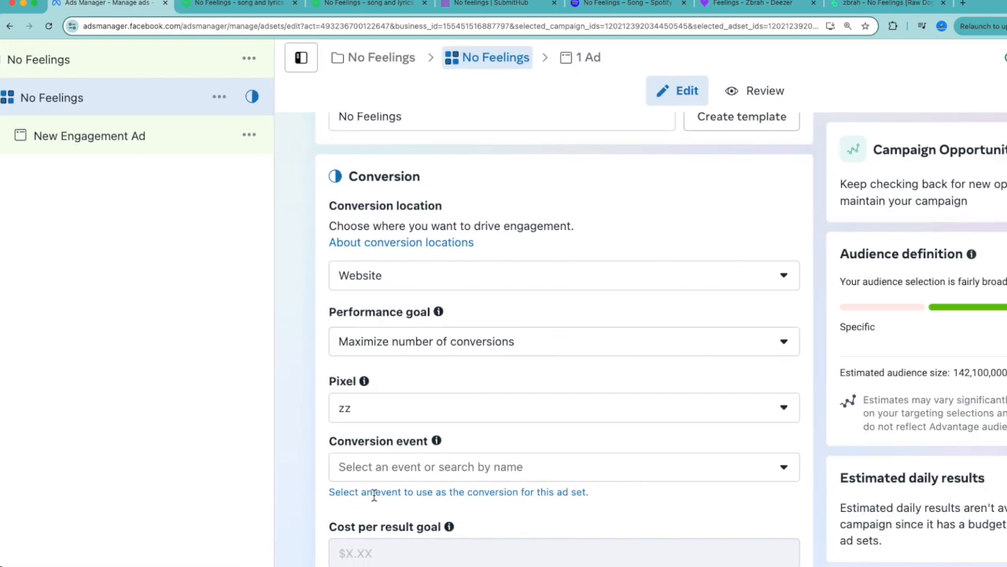
scroll(374, 494, "down", 1)
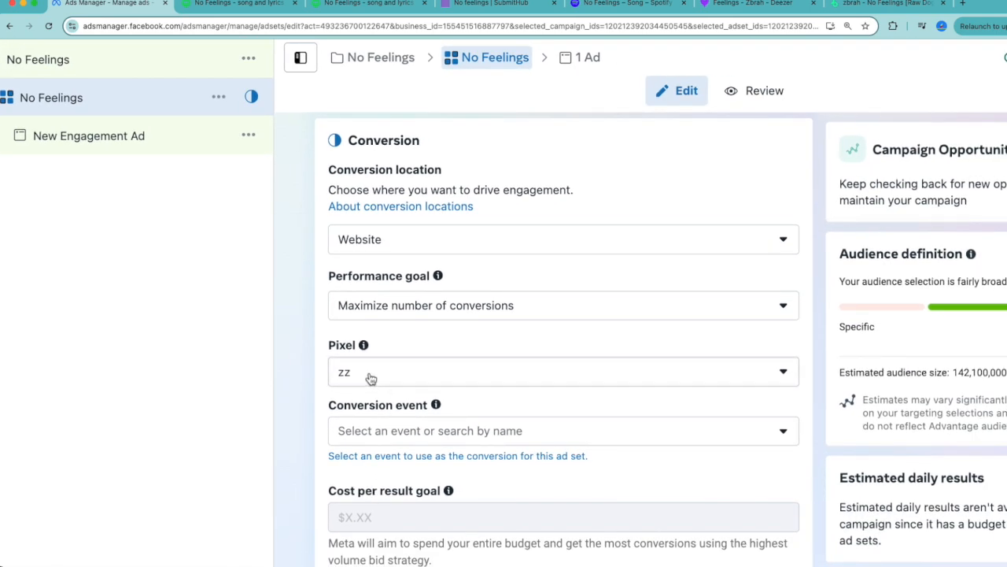
scroll(344, 465, "down", 1)
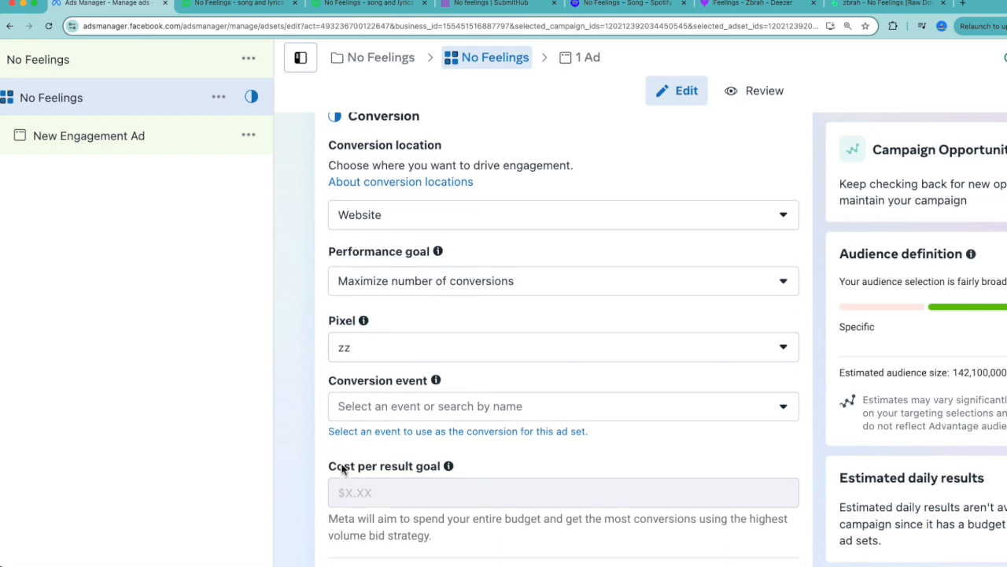
left_click(375, 409)
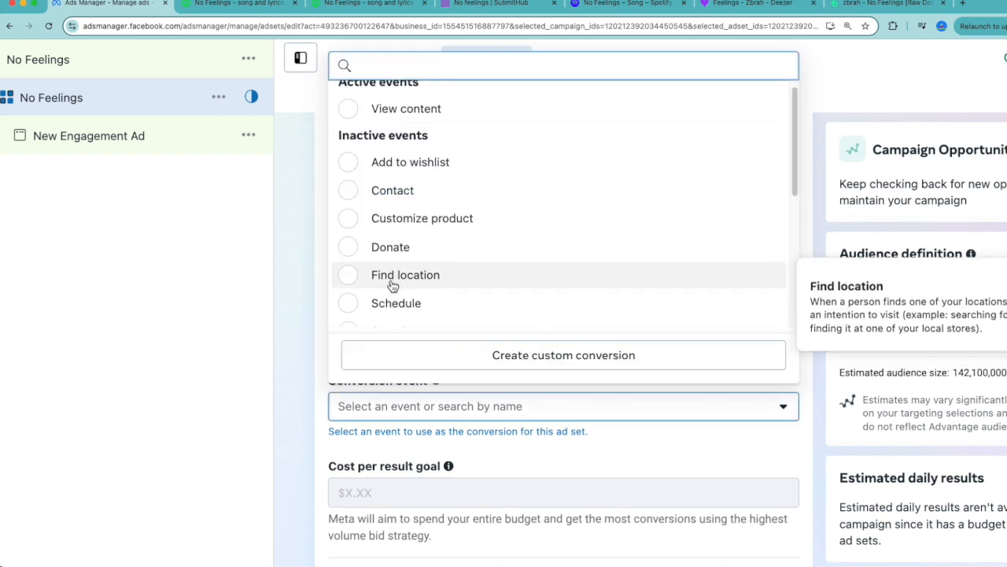
scroll(366, 158, "up", 1)
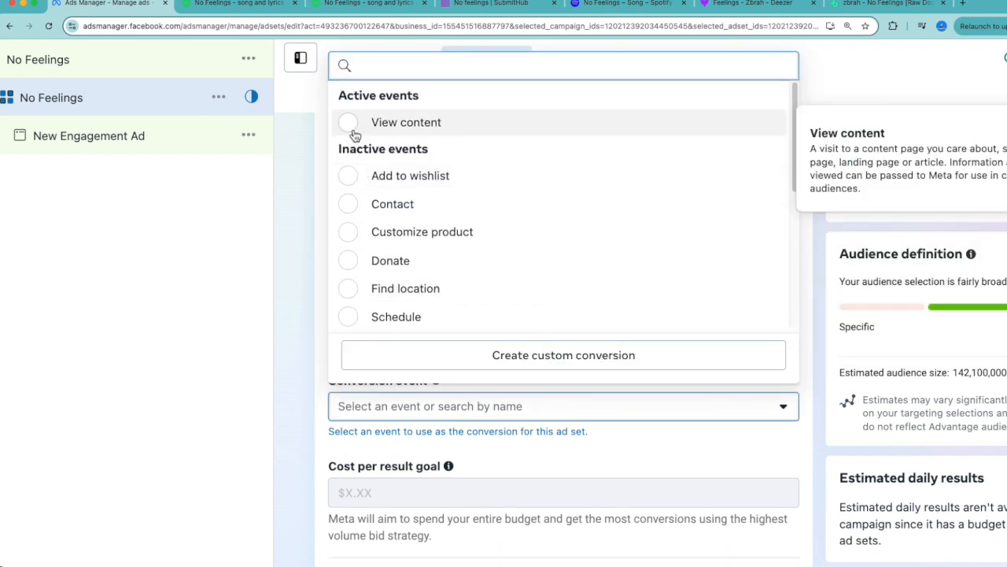
left_click(355, 135)
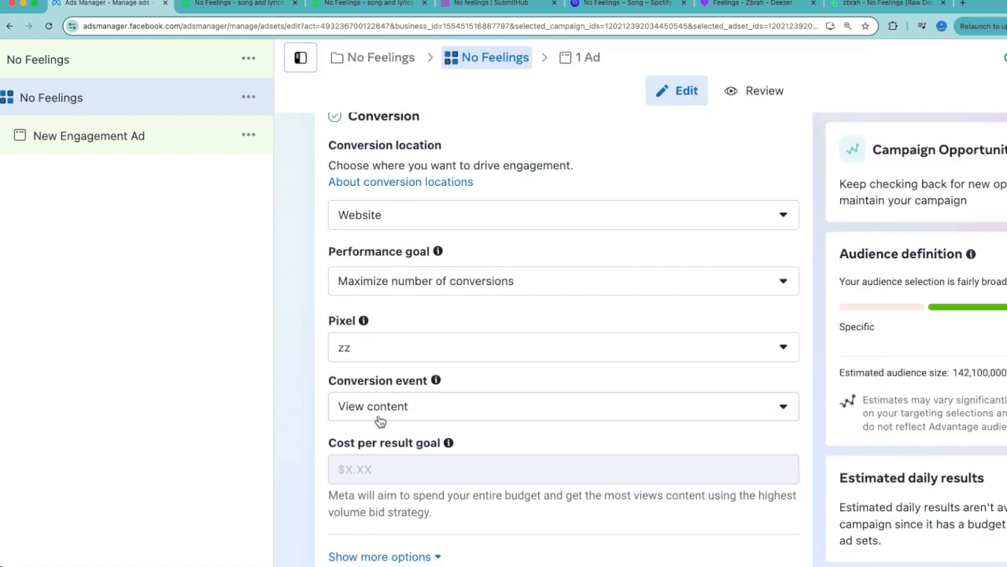
Step: Switch the ad set from Advantage+ audience to the original audience options and confirm using the original audience
scroll(380, 421, "down", 1)
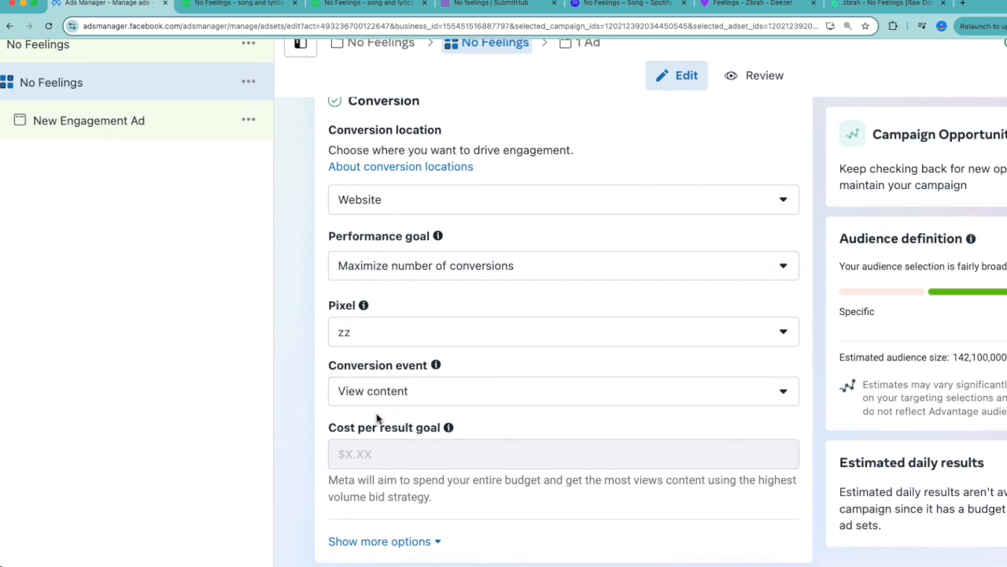
scroll(378, 418, "down", 2)
scroll(377, 415, "up", 1)
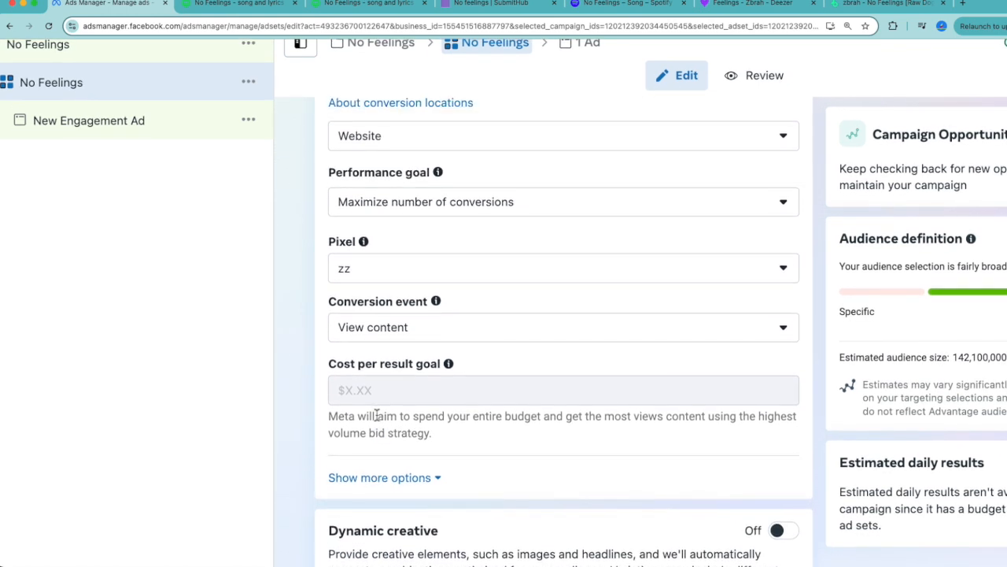
scroll(376, 414, "up", 1)
scroll(358, 401, "down", 2)
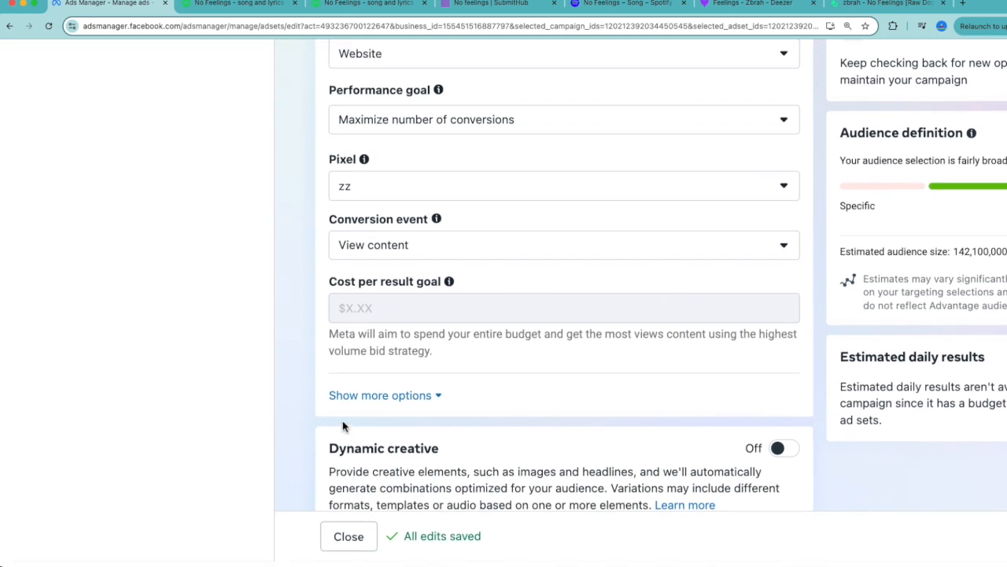
scroll(343, 426, "down", 3)
scroll(342, 426, "up", 1)
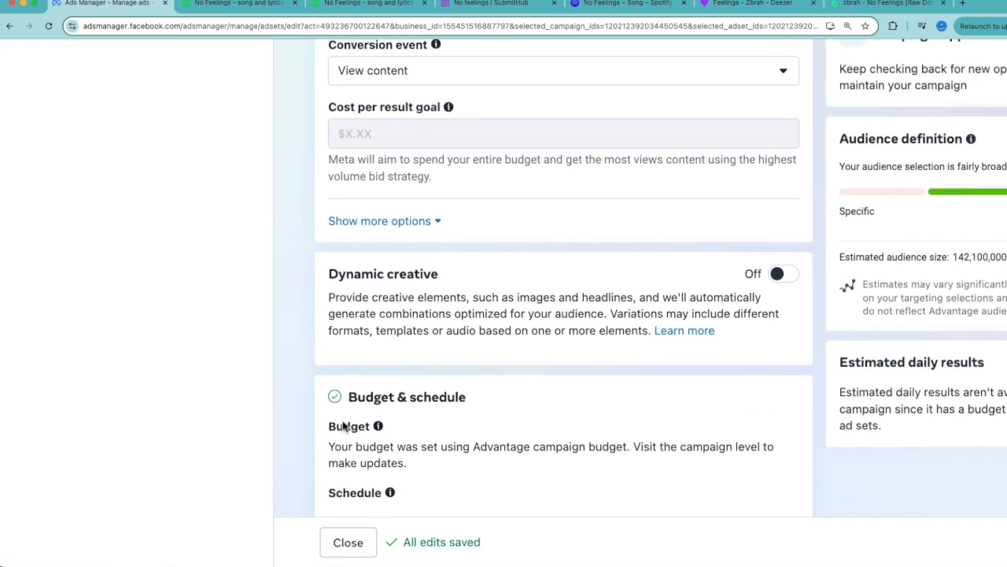
scroll(343, 426, "down", 2)
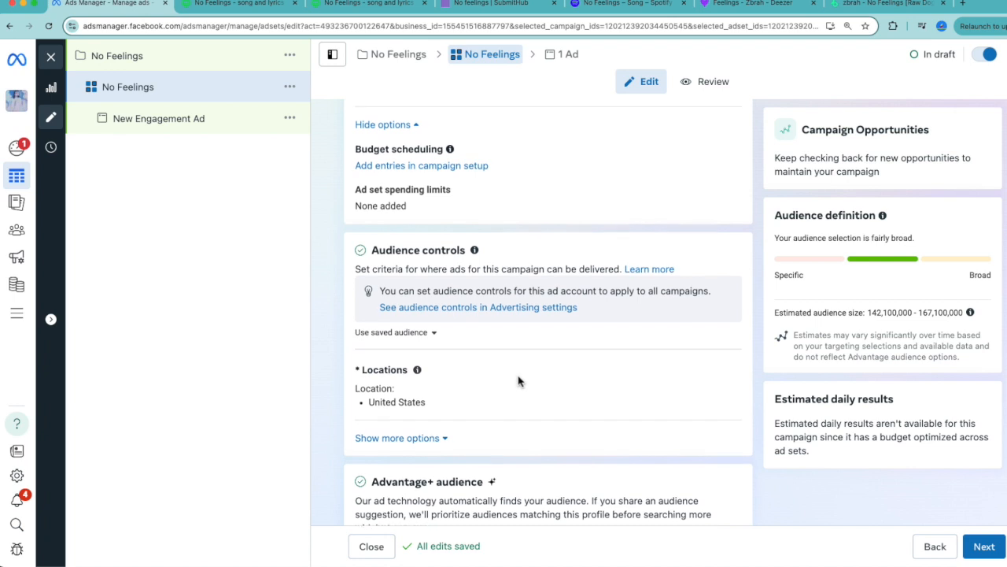
scroll(520, 338, "down", 5)
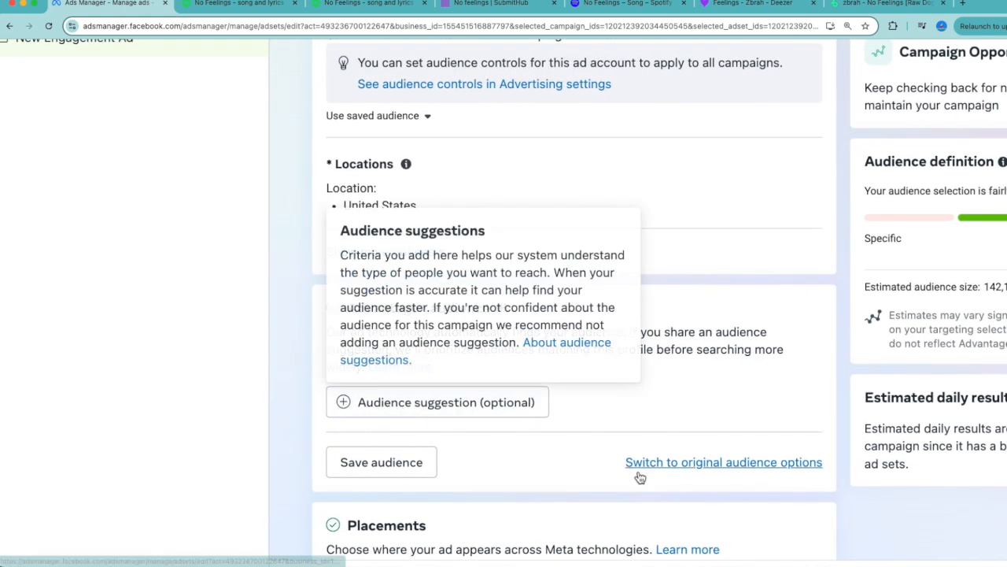
scroll(641, 478, "right", 2)
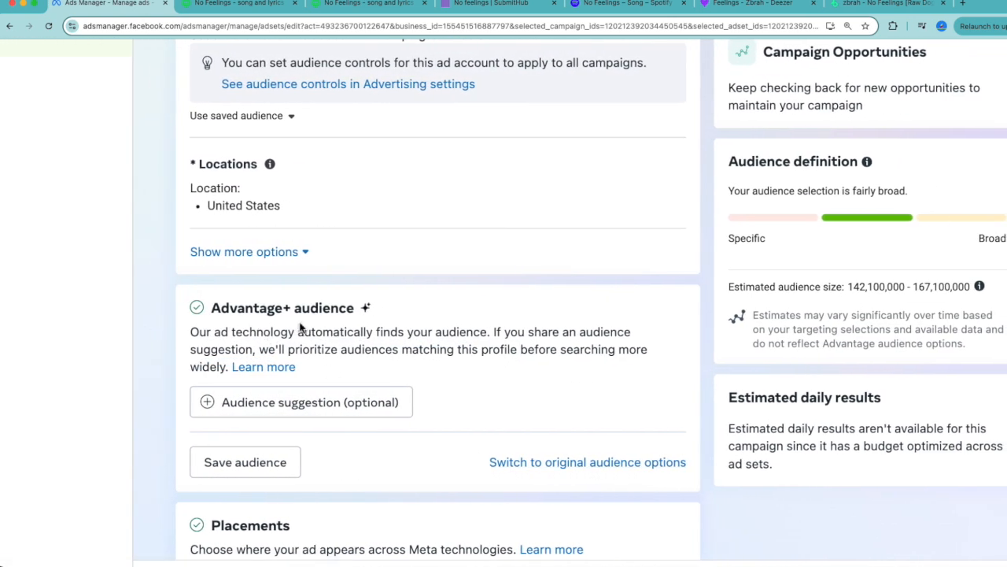
left_click(550, 466)
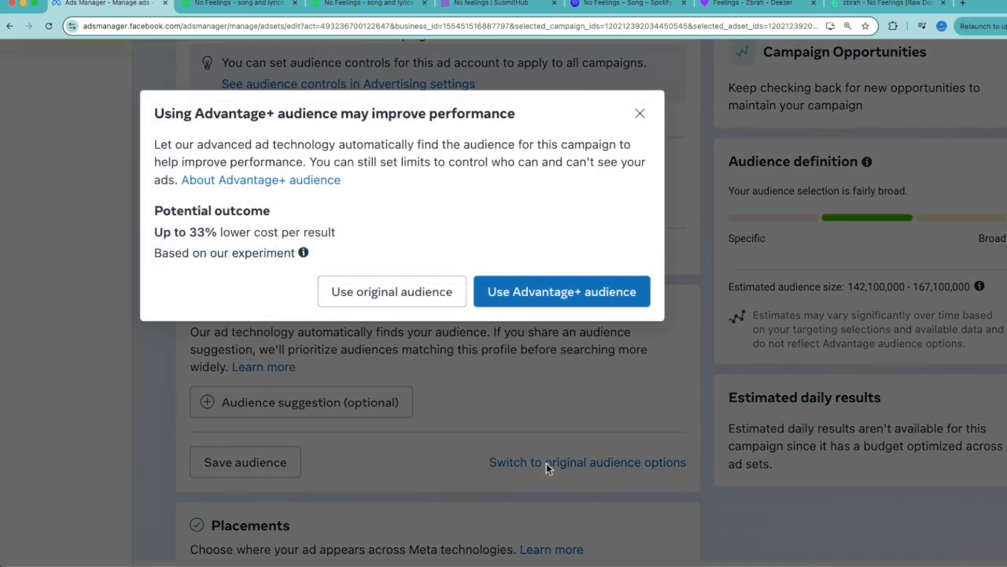
left_click(409, 304)
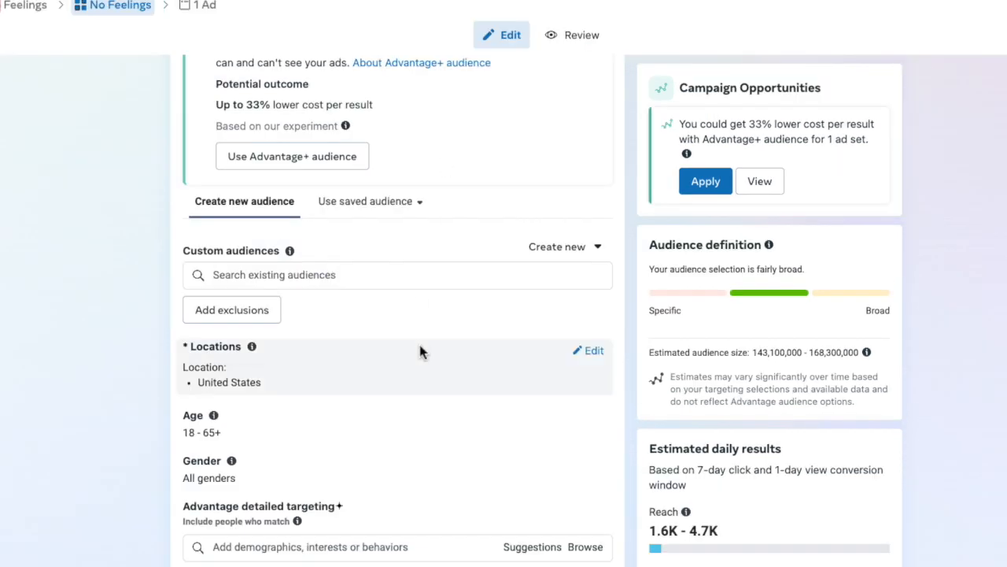
Step: Edit the ad set's locations and include the saved location list TIER 3
left_click(593, 360)
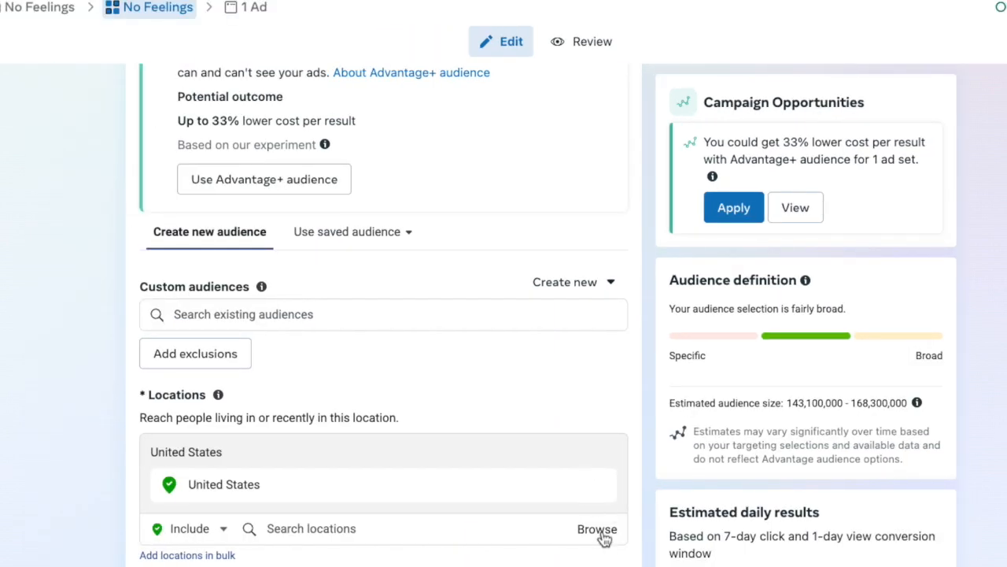
scroll(604, 538, "down", 2)
left_click(599, 398)
left_click(333, 419)
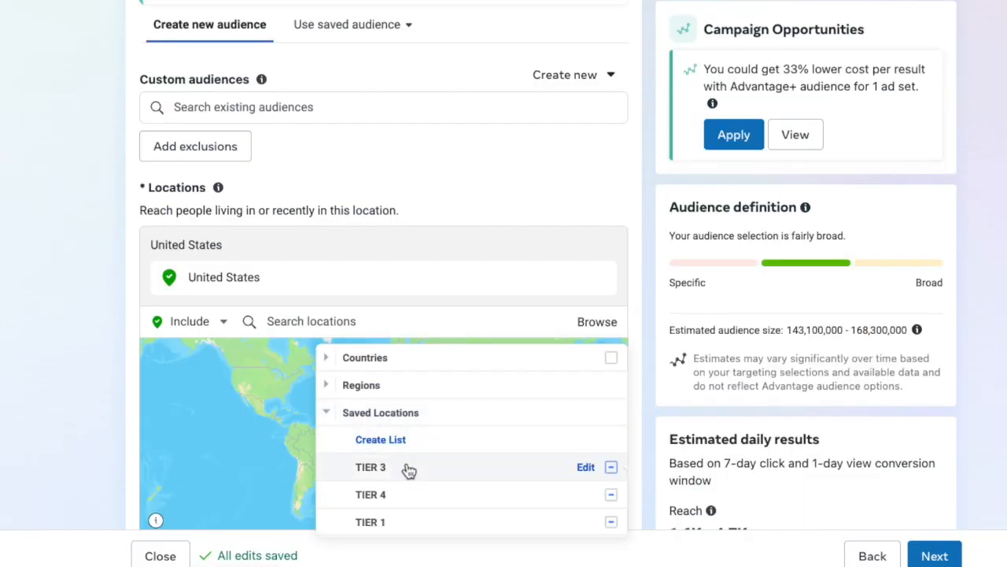
mouse_move(409, 471)
left_click(409, 468)
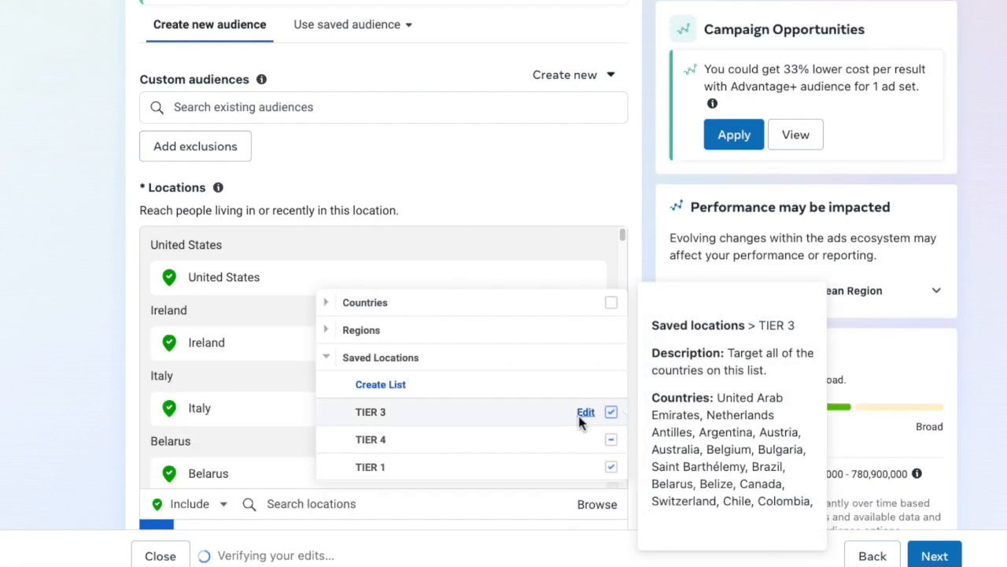
Step: Review the countries in the TIER 3 saved list, close it without changes, and look through the included locations
left_click(586, 414)
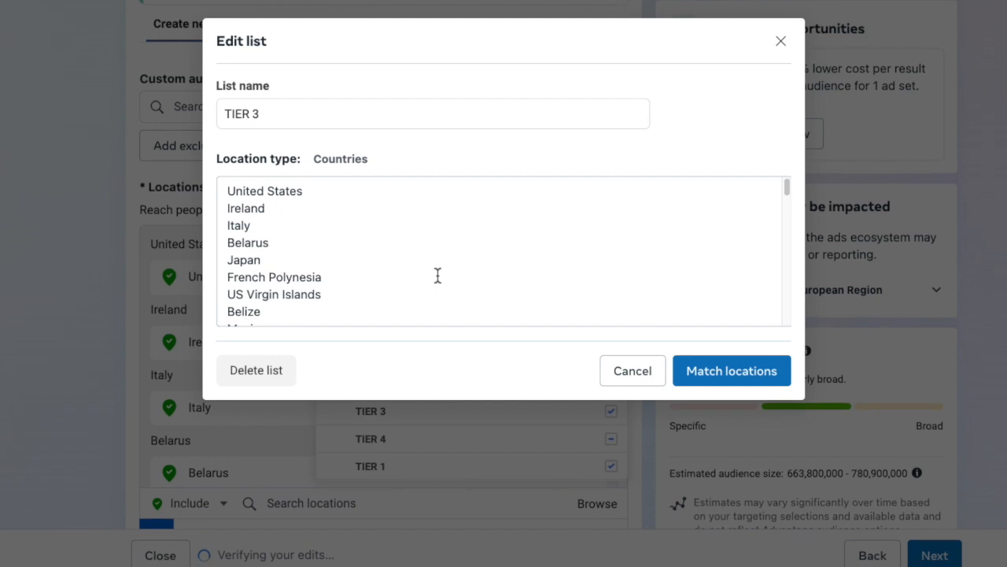
scroll(425, 299, "down", 2)
scroll(425, 299, "down", 8)
scroll(425, 296, "down", 9)
scroll(425, 296, "down", 5)
scroll(425, 296, "down", 2)
scroll(425, 296, "up", 10)
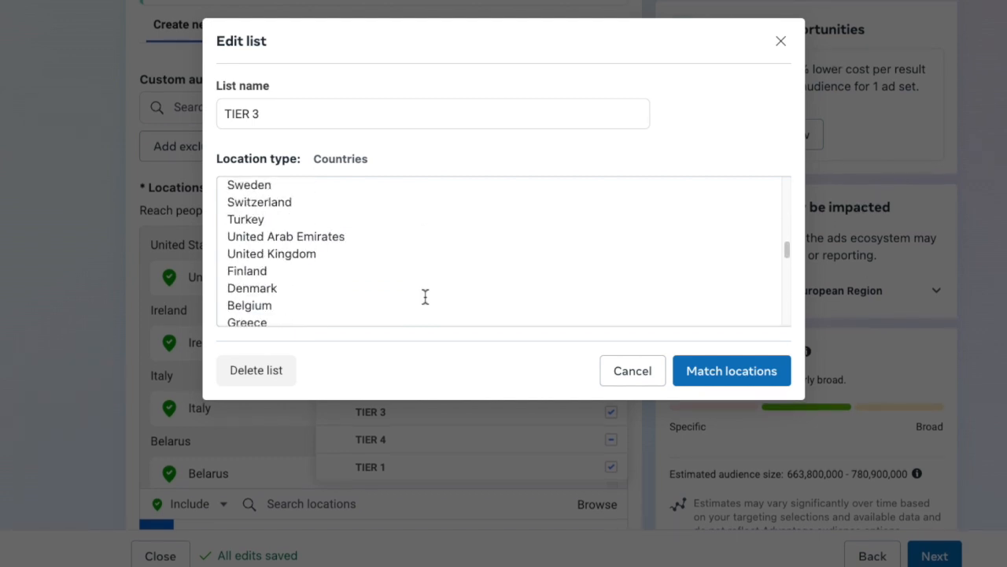
scroll(425, 296, "up", 10)
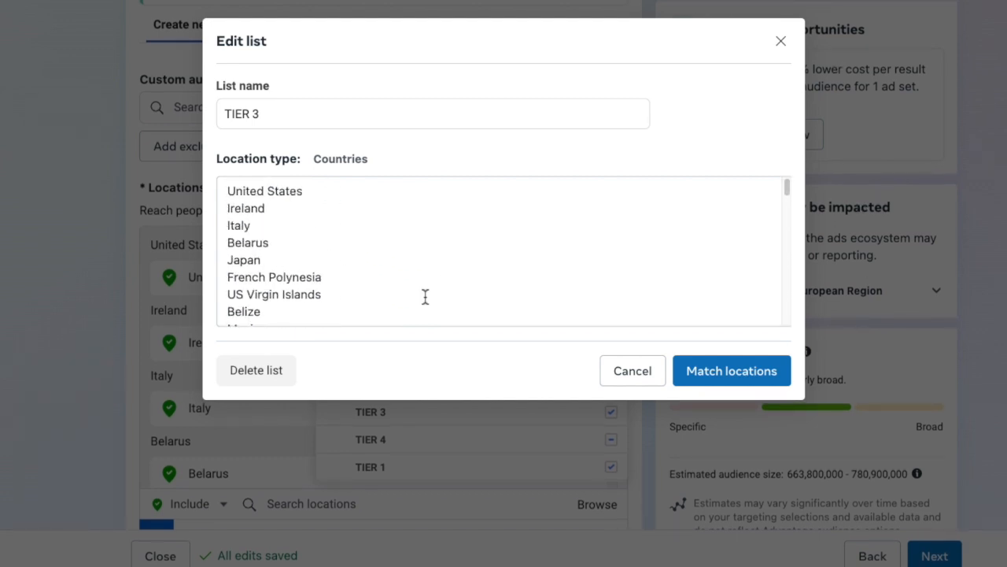
left_click(627, 368)
scroll(223, 386, "down", 8)
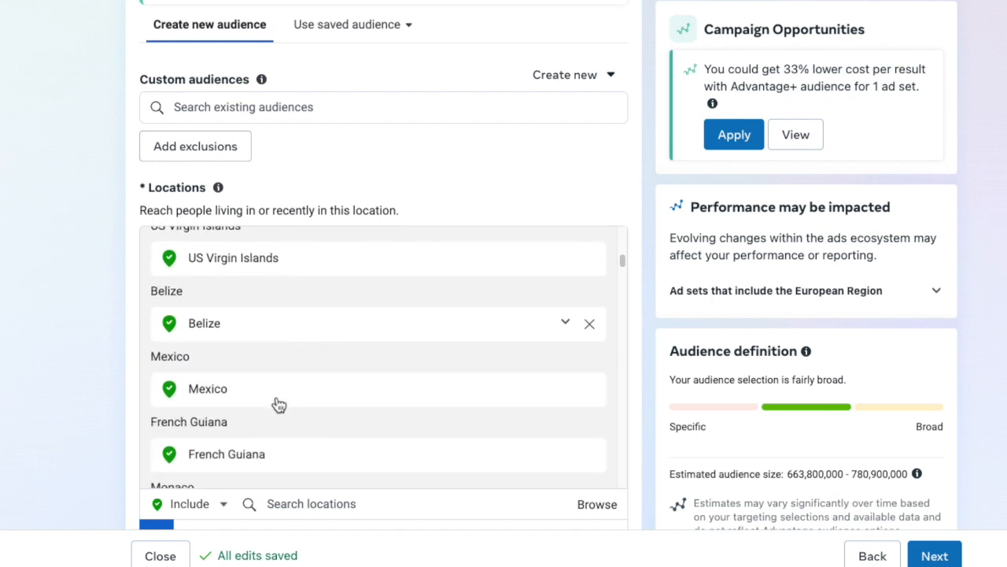
scroll(311, 411, "down", 15)
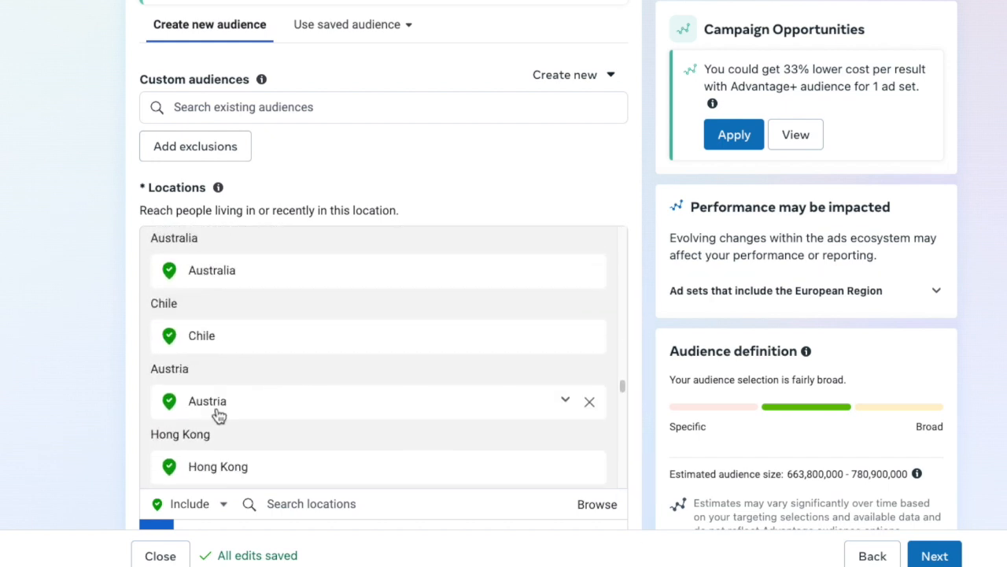
Step: Set the audience age range to 22–49
scroll(135, 414, "down", 6)
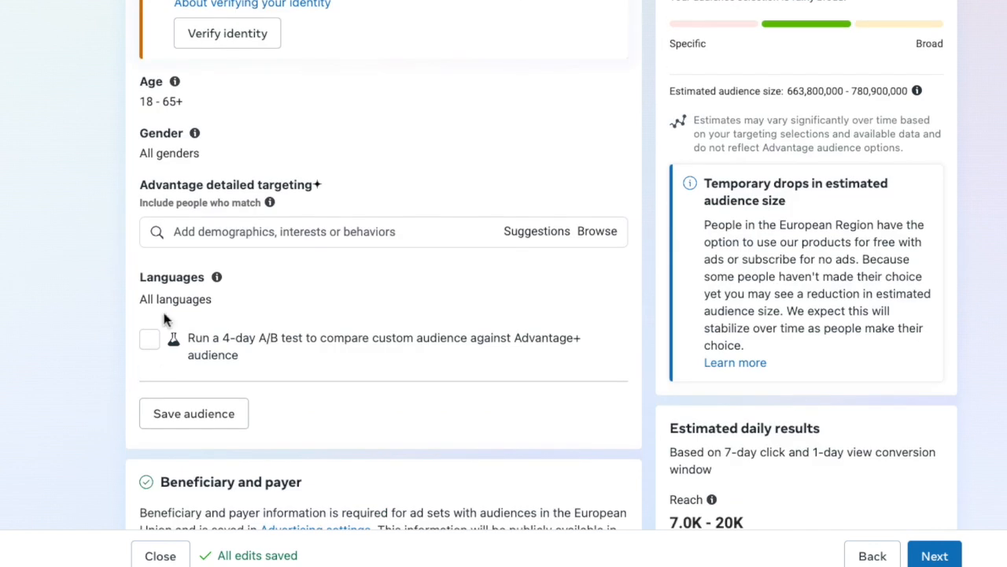
scroll(164, 315, "up", 1)
mouse_move(174, 194)
mouse_move(600, 208)
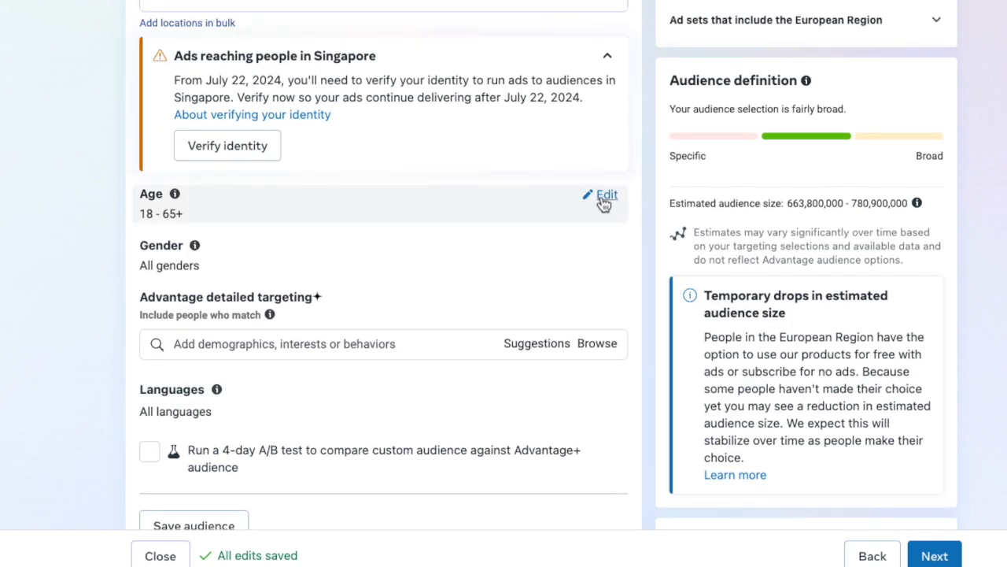
left_click(605, 203)
left_click(208, 223)
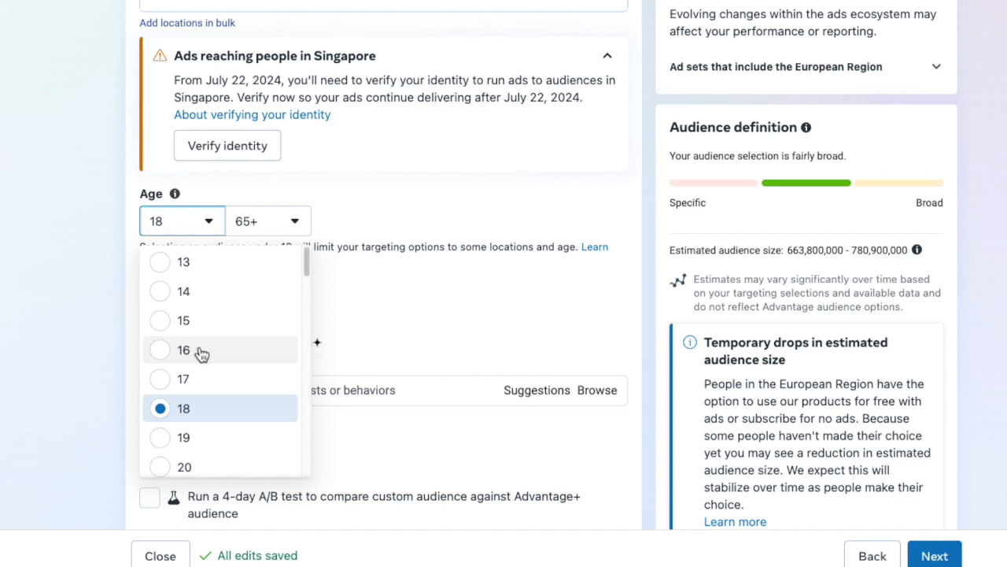
scroll(196, 396, "down", 3)
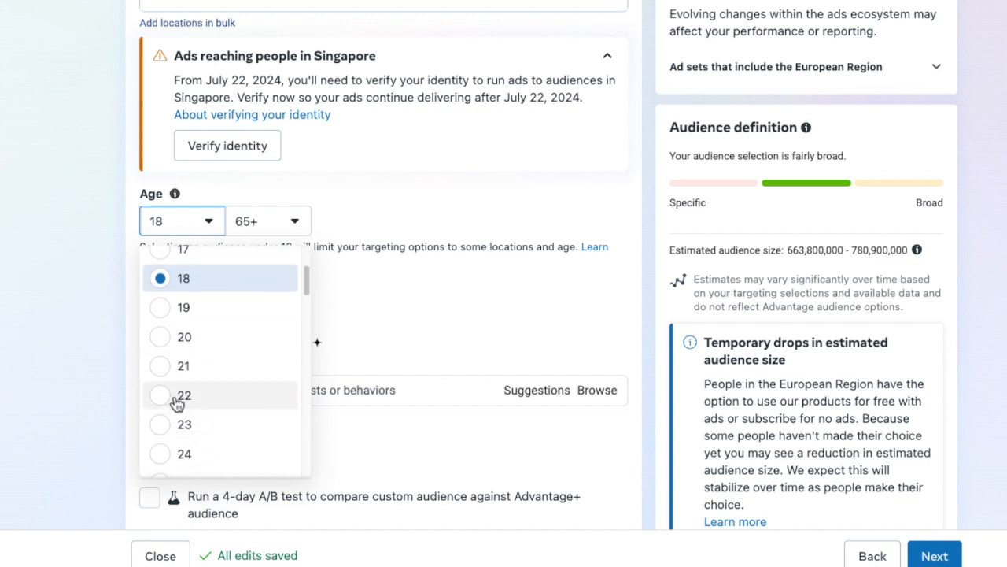
left_click(171, 398)
left_click(262, 227)
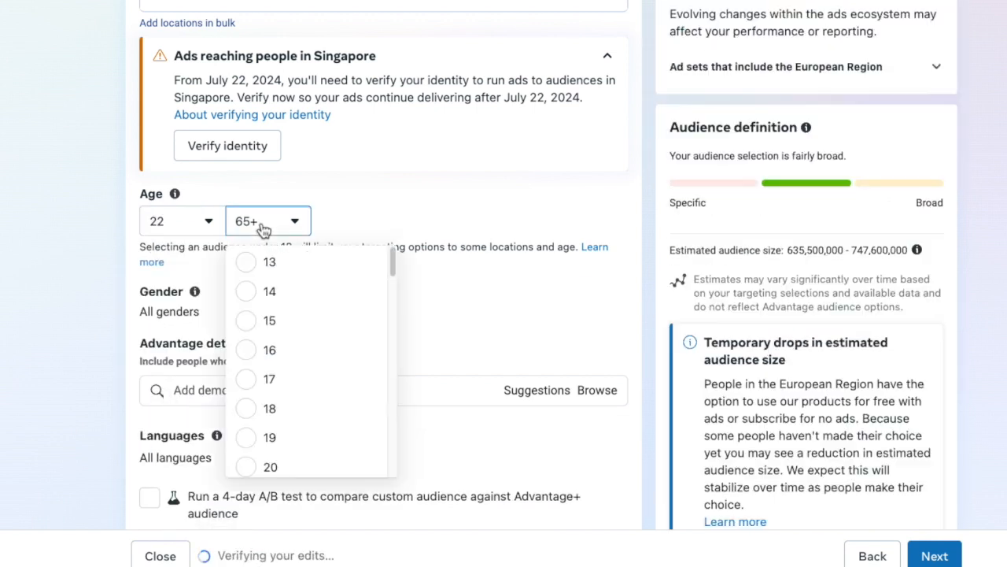
scroll(288, 389, "up", 2)
scroll(289, 385, "up", 3)
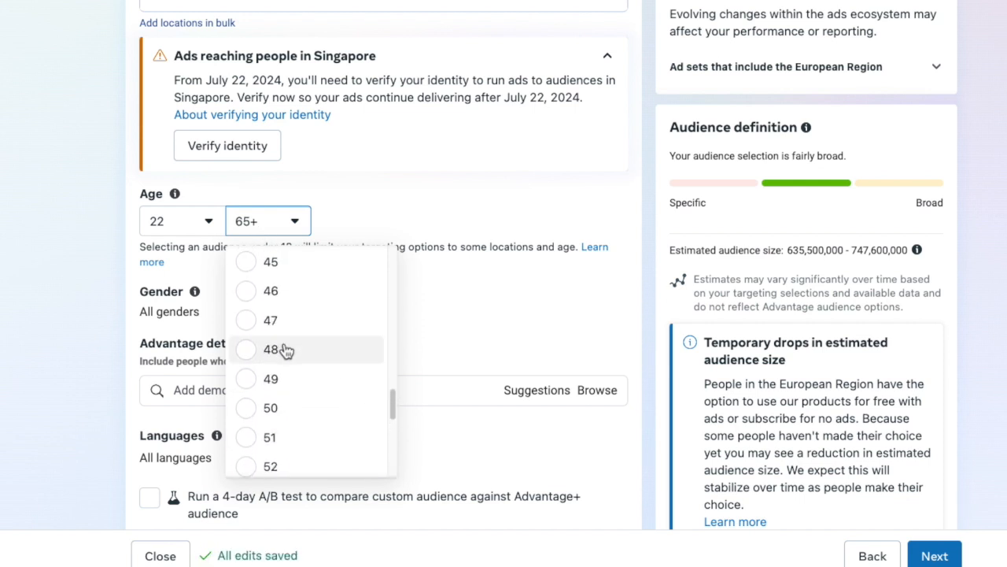
left_click(288, 380)
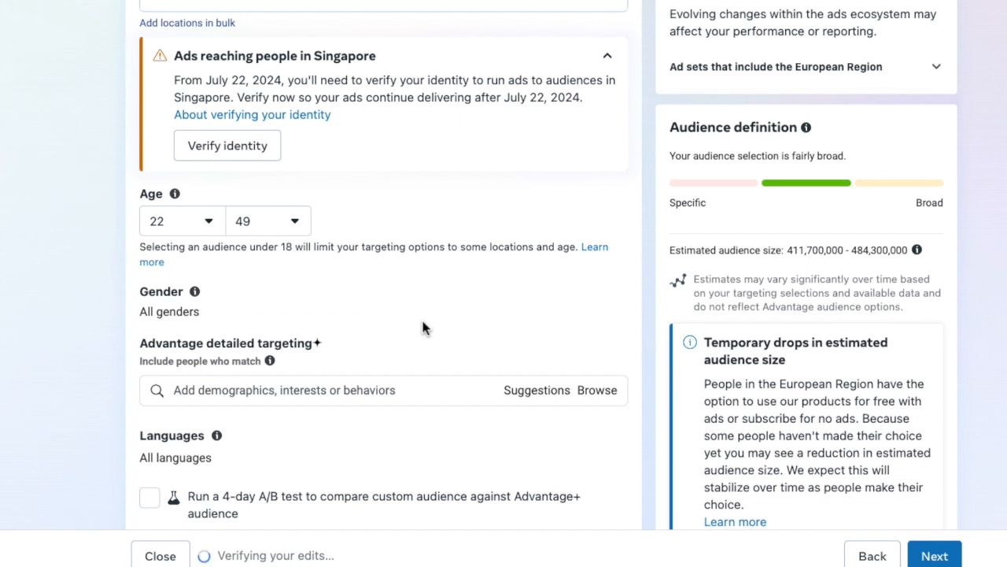
Step: Search the detailed targeting for "electronic dance" and add the interest Electronic dance music (music)
scroll(422, 328, "down", 2)
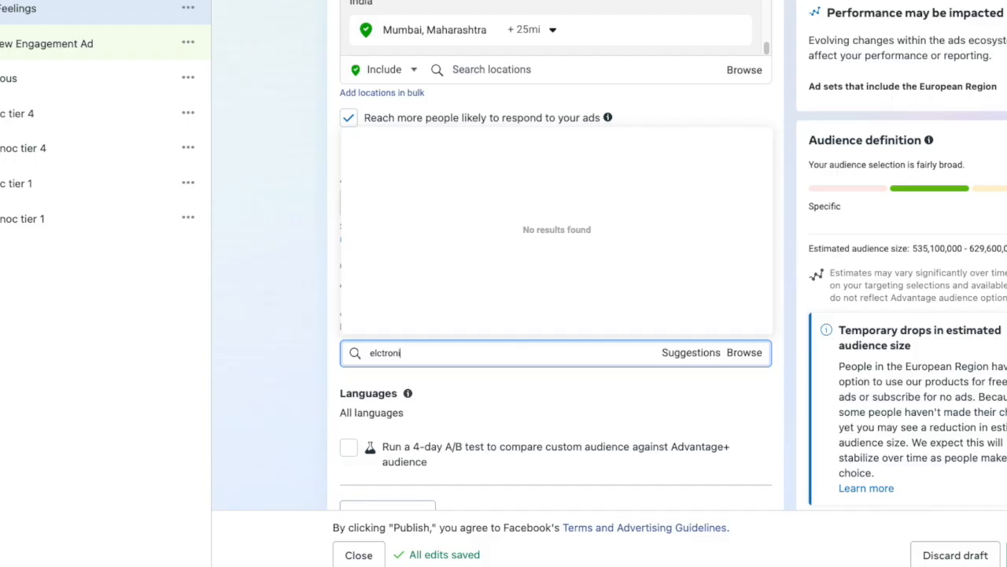
type("e")
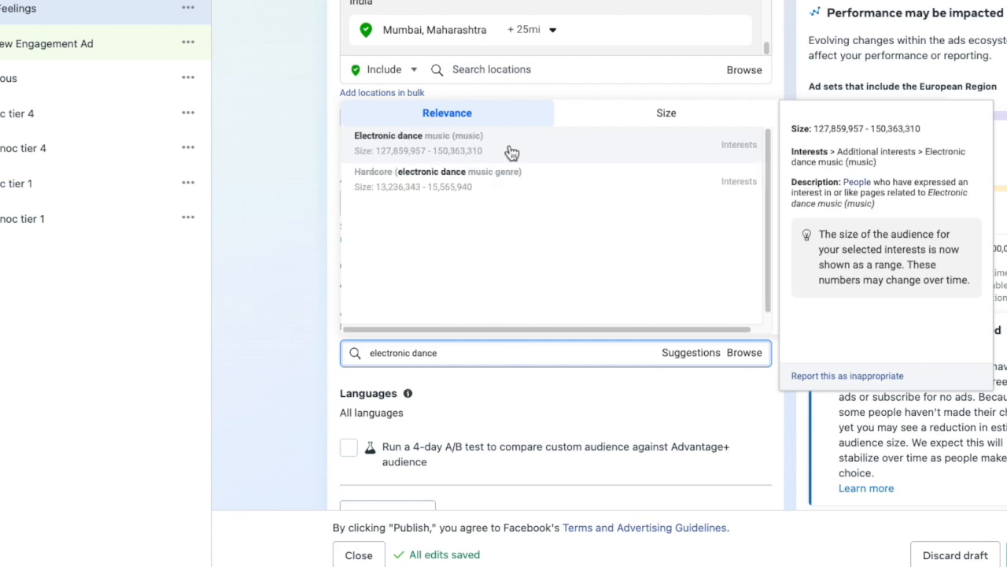
left_click(512, 152)
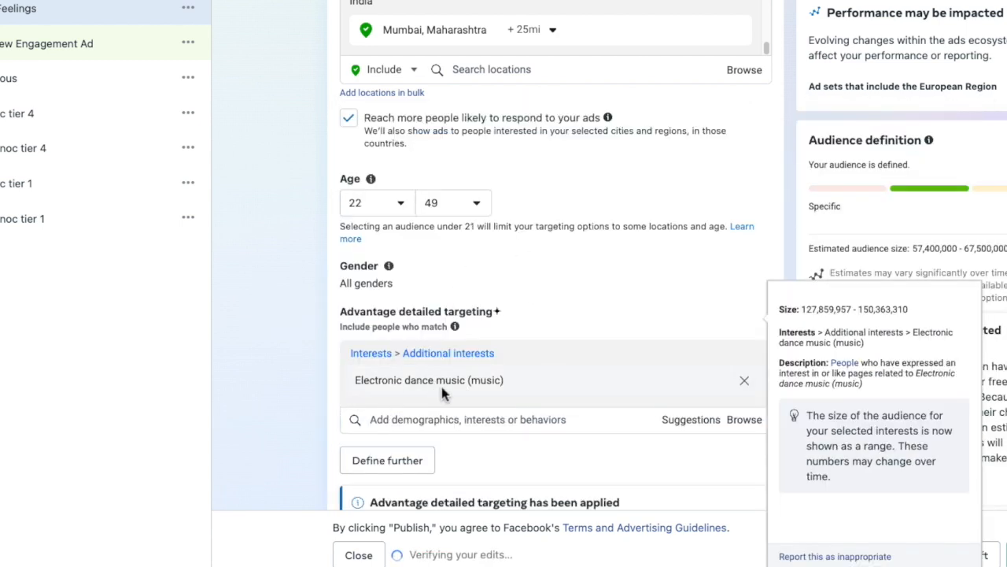
Step: Search the detailed targeting for "indie dance" and add the interest Alternative dance (music)
left_click(440, 419)
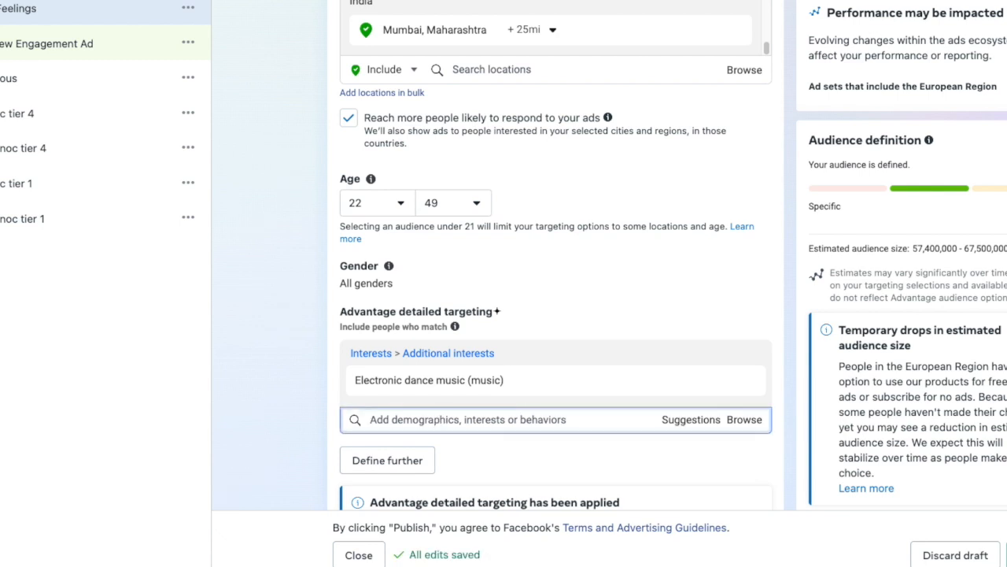
type("indie dan")
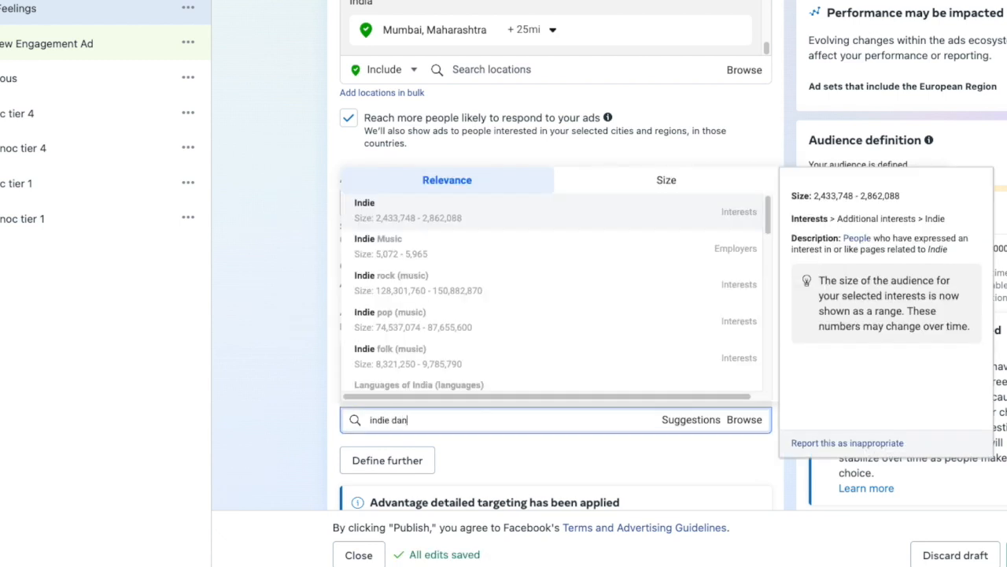
type("ce")
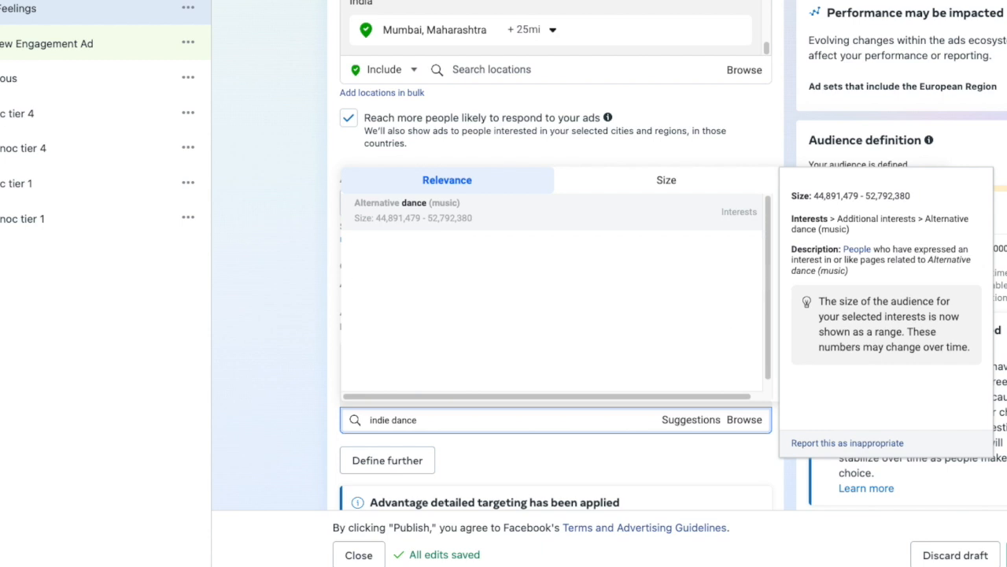
left_click(455, 229)
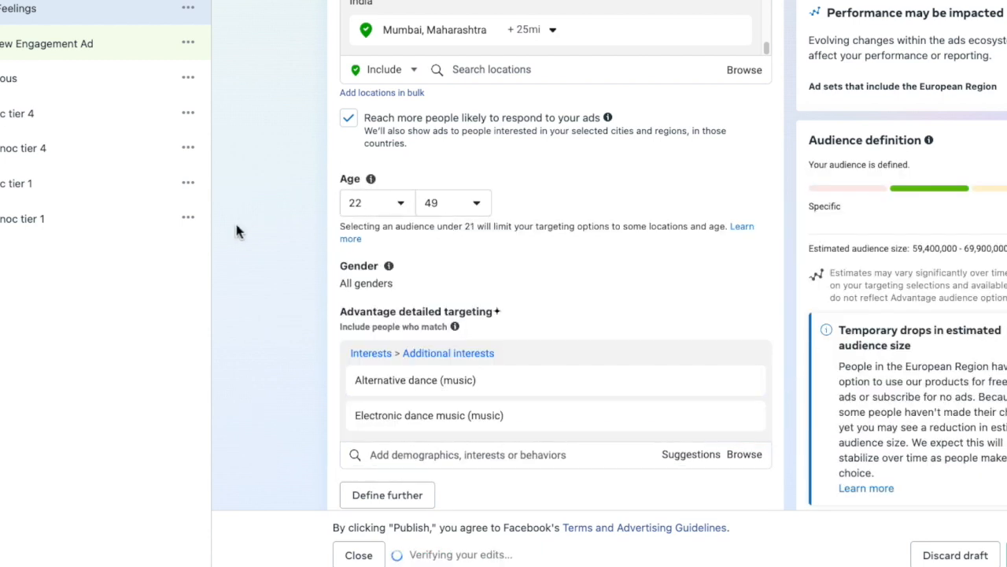
Step: Try narrowing the detailed targeting with an additional must-also-match condition, then remove that condition
scroll(259, 313, "down", 1)
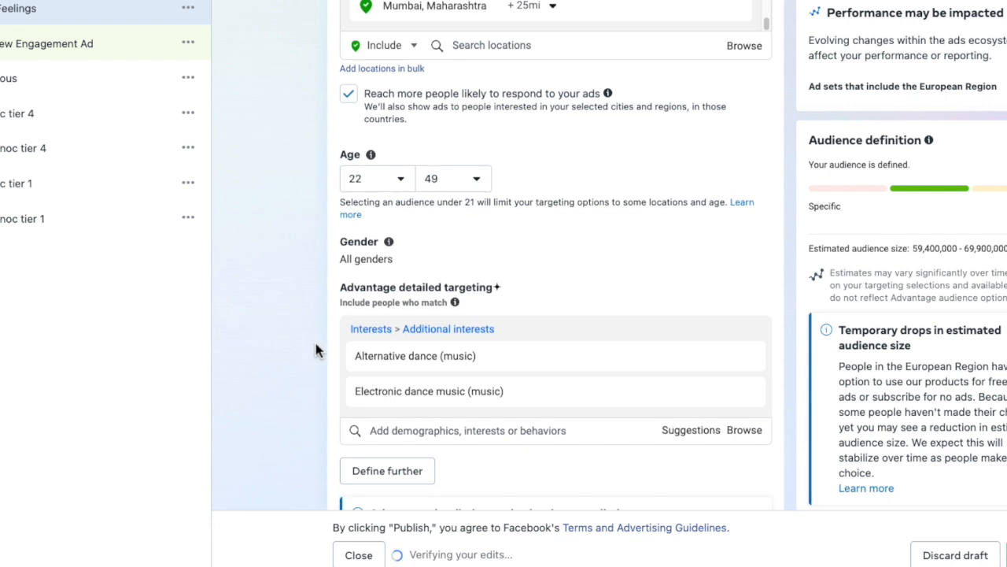
mouse_move(367, 393)
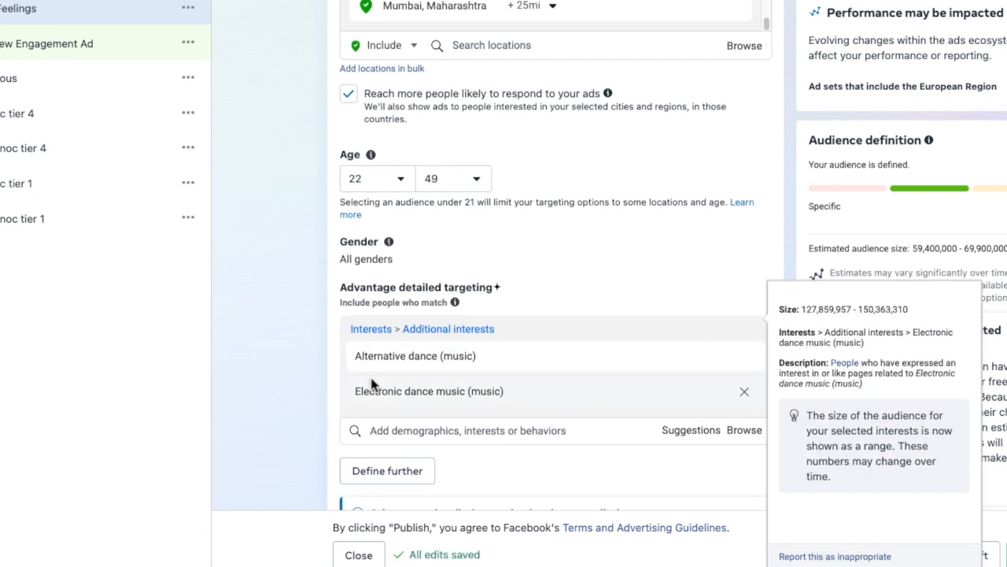
mouse_move(381, 363)
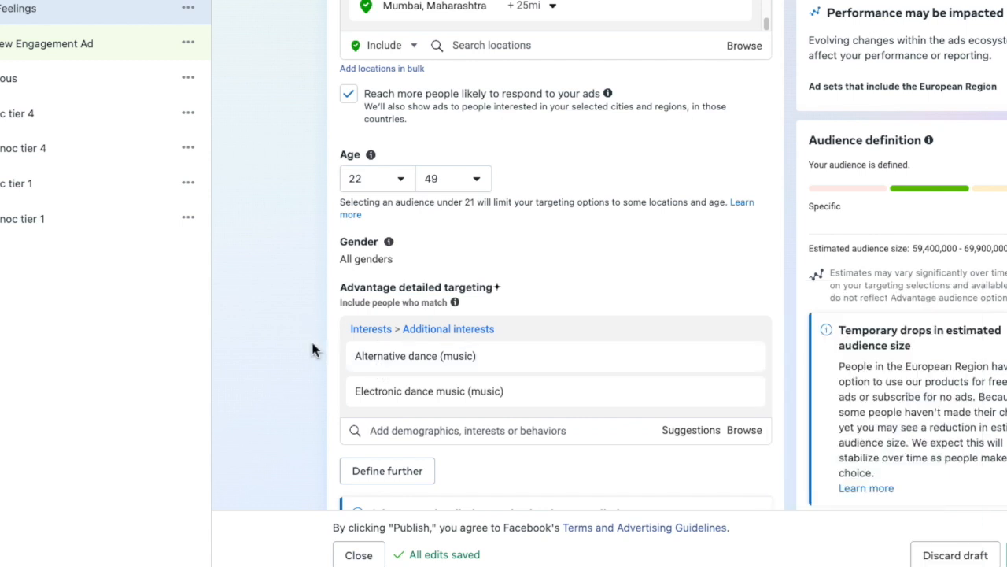
scroll(303, 410, "down", 1)
mouse_move(391, 313)
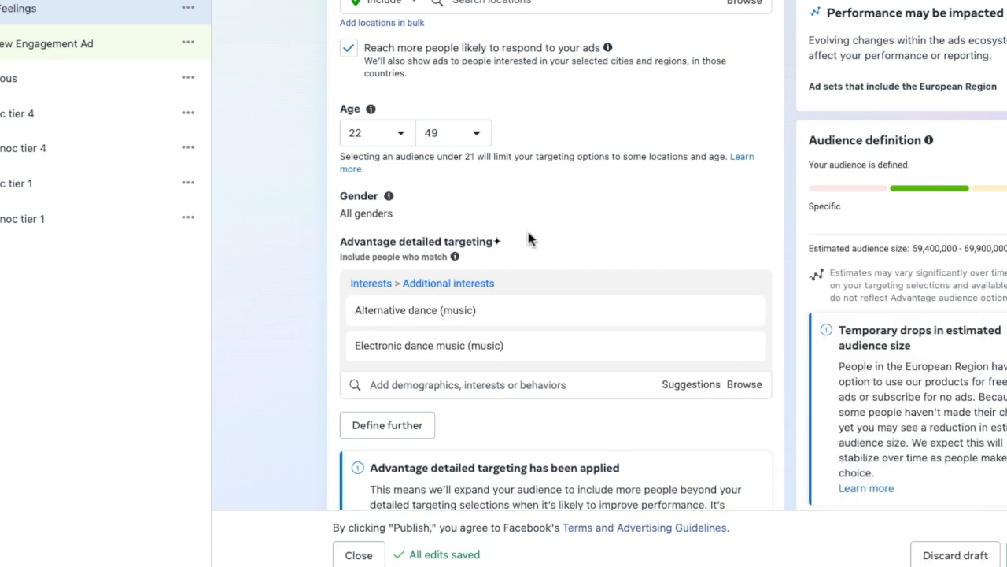
scroll(523, 240, "up", 1)
mouse_move(394, 353)
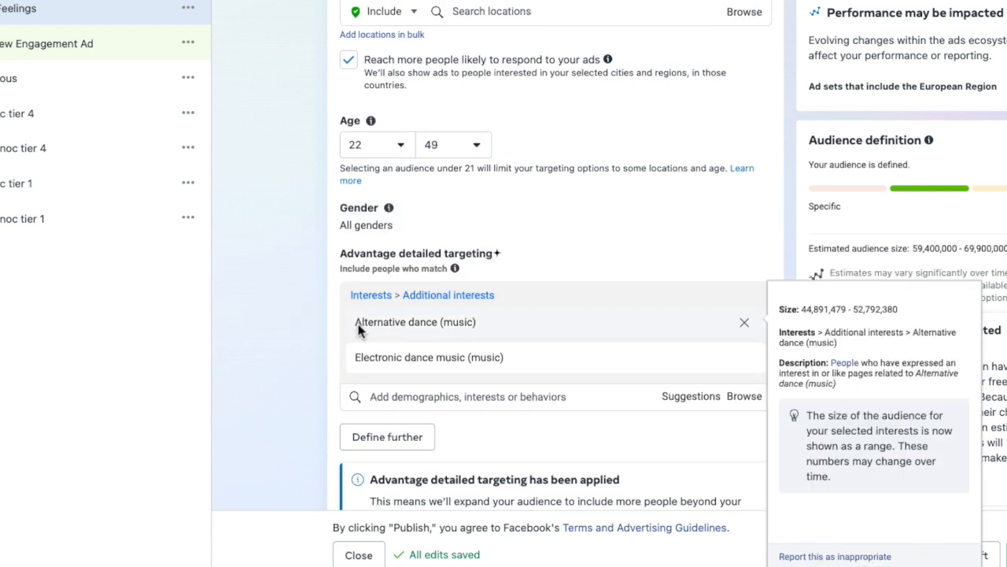
left_click(376, 446)
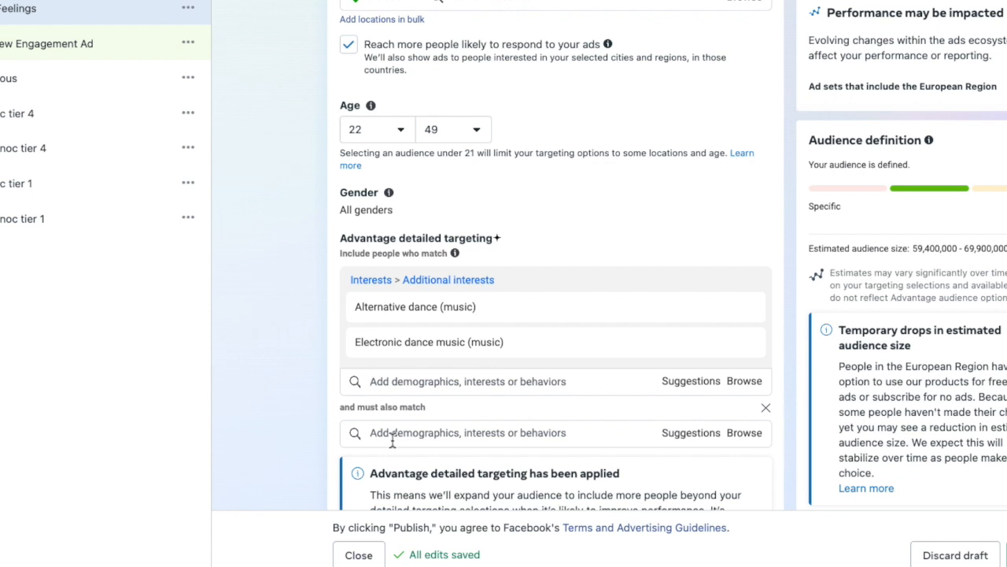
left_click(766, 407)
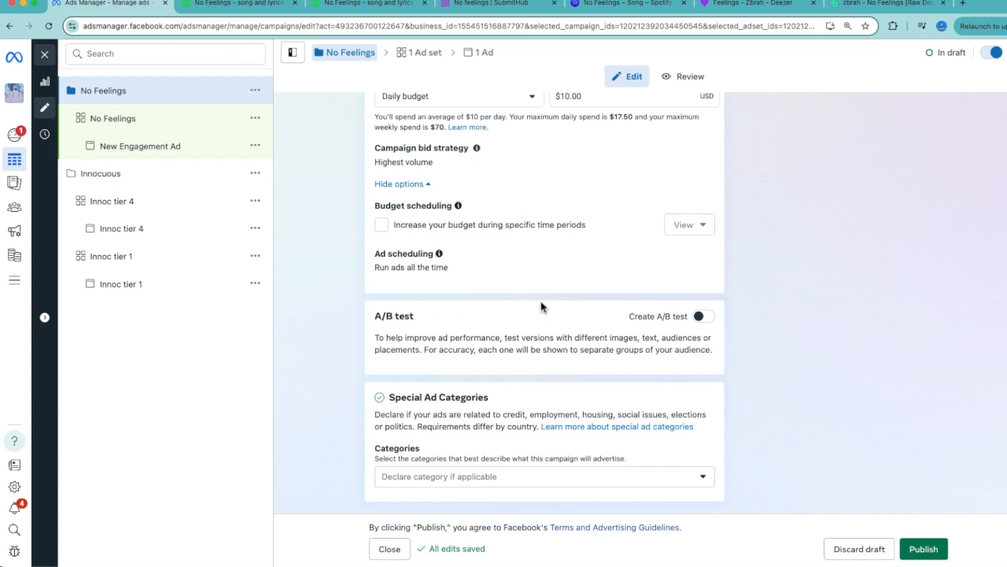
Step: Return to the No Feelings ad set and review its locations, age range and detailed targeting interests
scroll(540, 304, "up", 5)
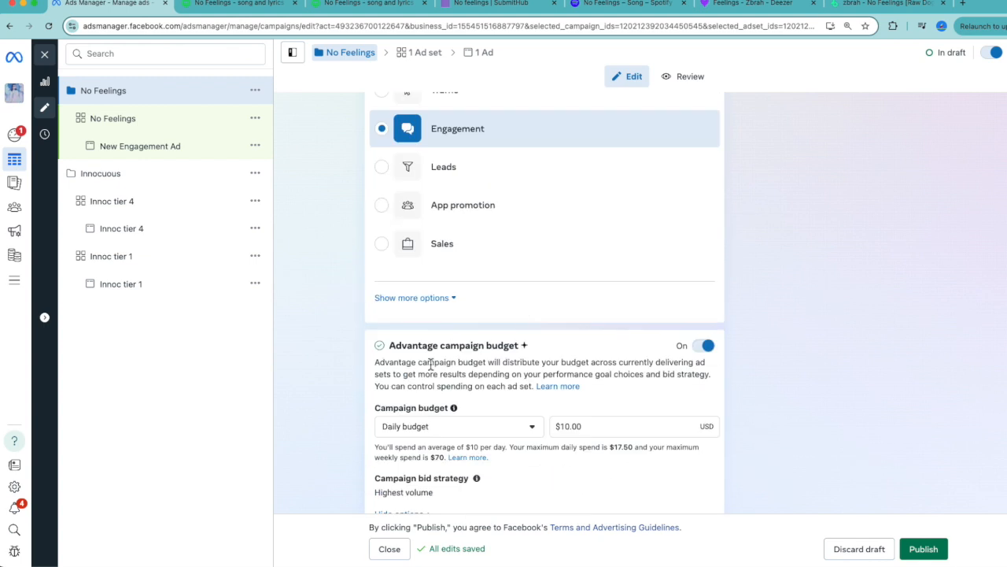
left_click(127, 128)
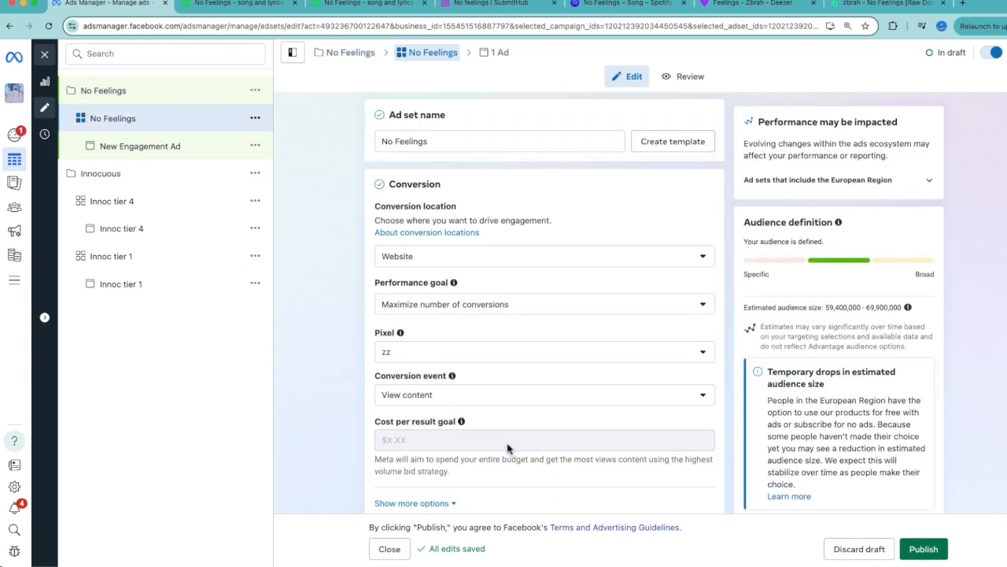
scroll(513, 452, "down", 5)
scroll(513, 453, "down", 10)
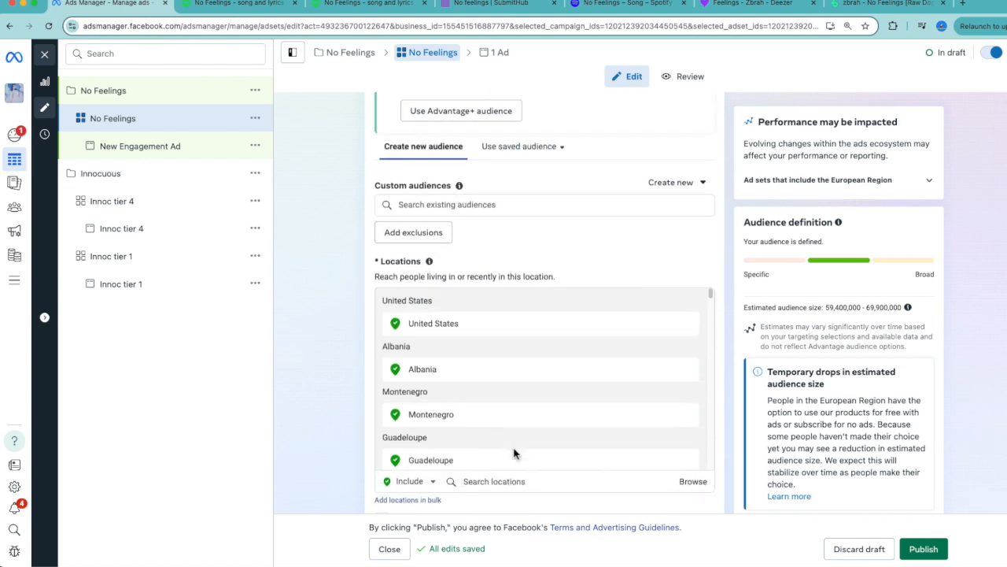
scroll(513, 454, "down", 2)
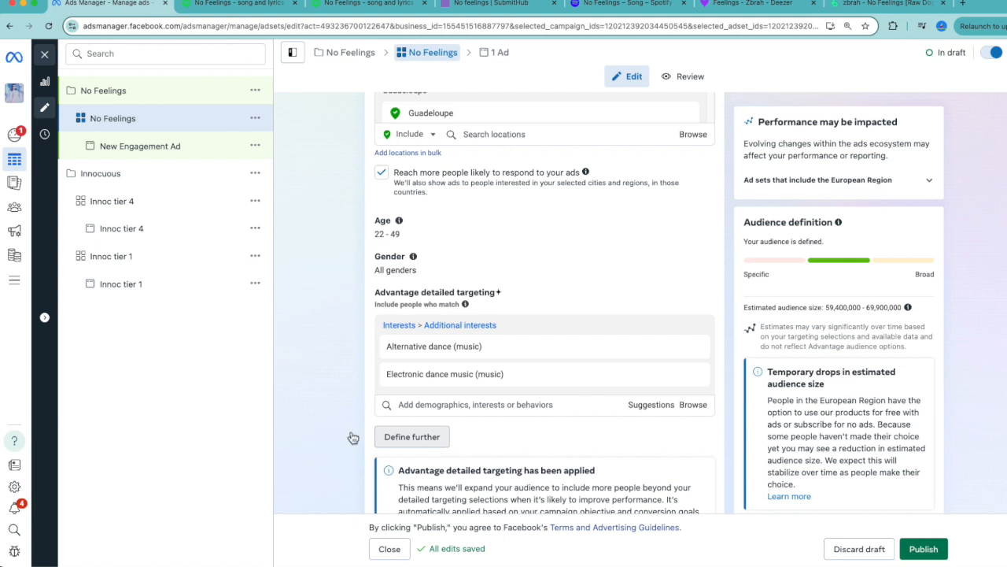
scroll(323, 428, "down", 2)
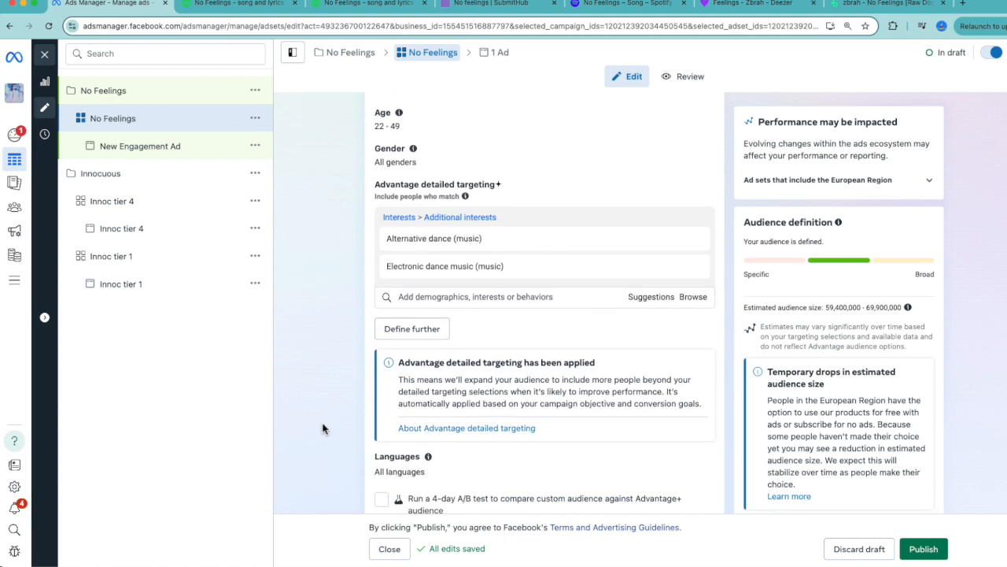
scroll(371, 303, "up", 2)
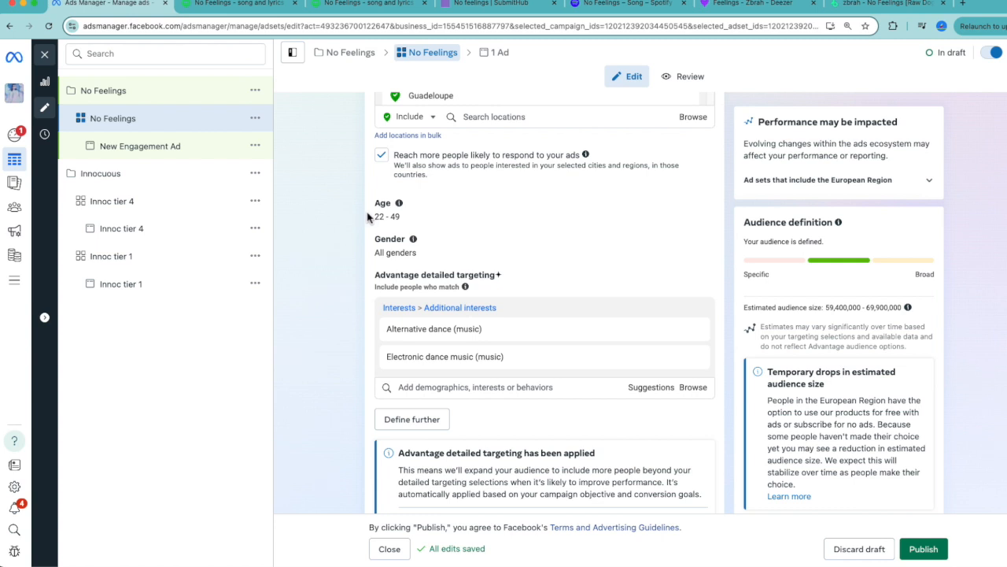
Step: Switch the No Feelings ad set's placements from Advantage+ placements to manual placements
scroll(367, 218, "up", 2)
scroll(355, 283, "down", 2)
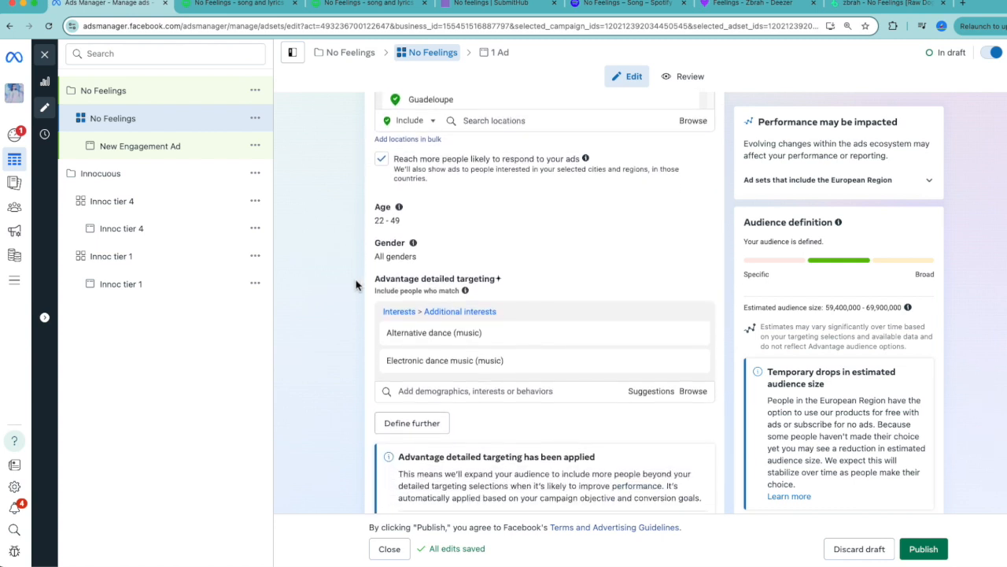
scroll(355, 285, "down", 1)
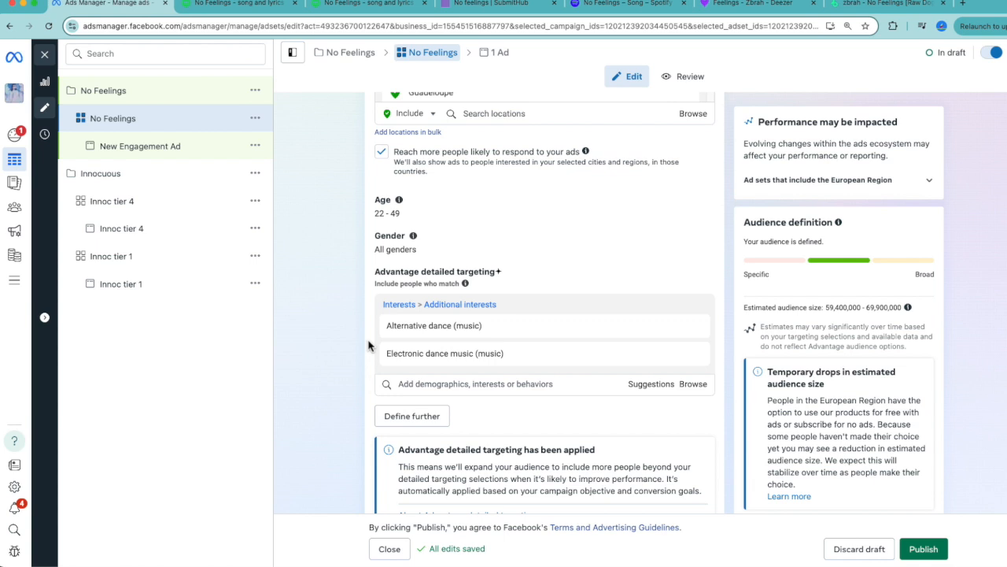
scroll(368, 347, "down", 8)
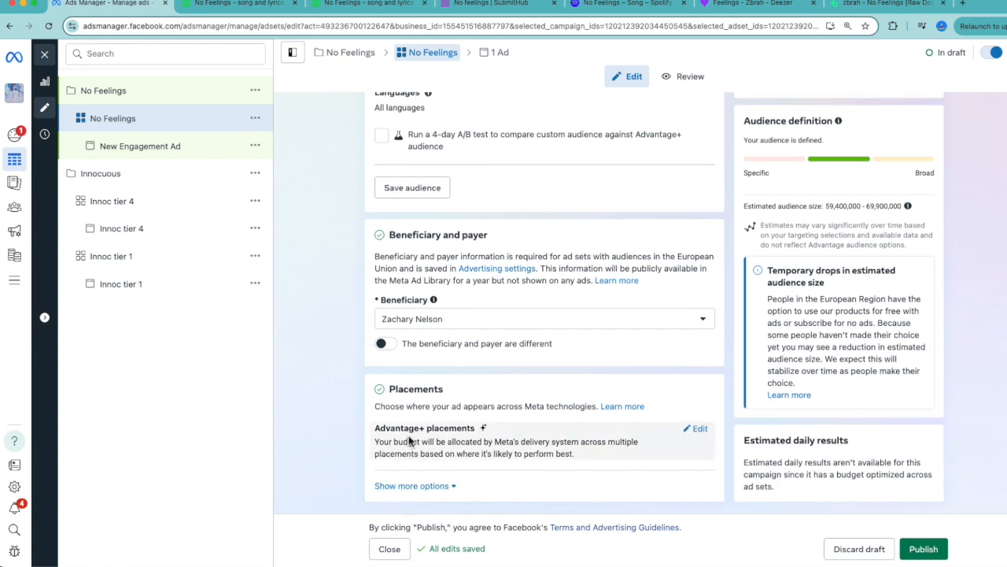
scroll(414, 440, "up", 5)
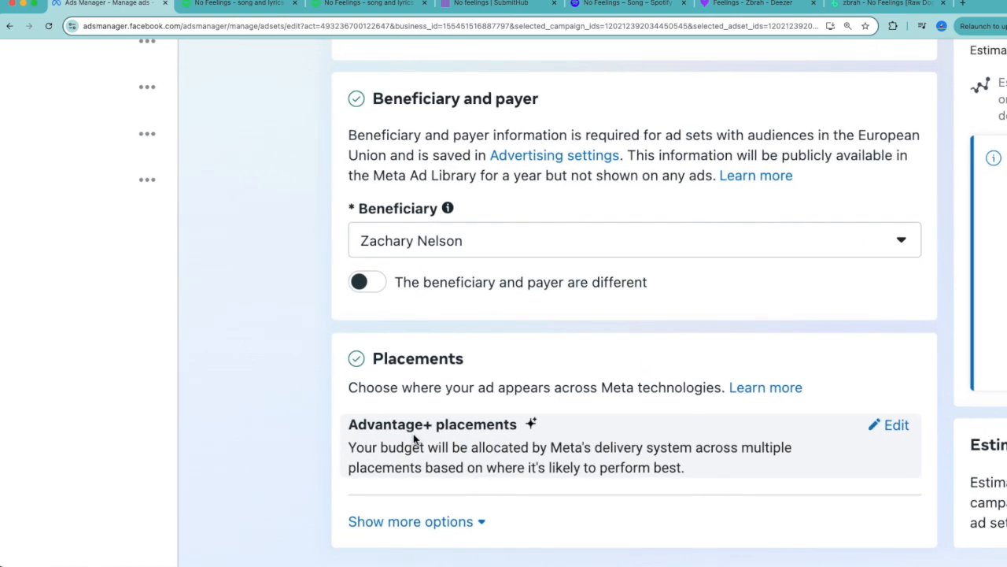
left_click(892, 436)
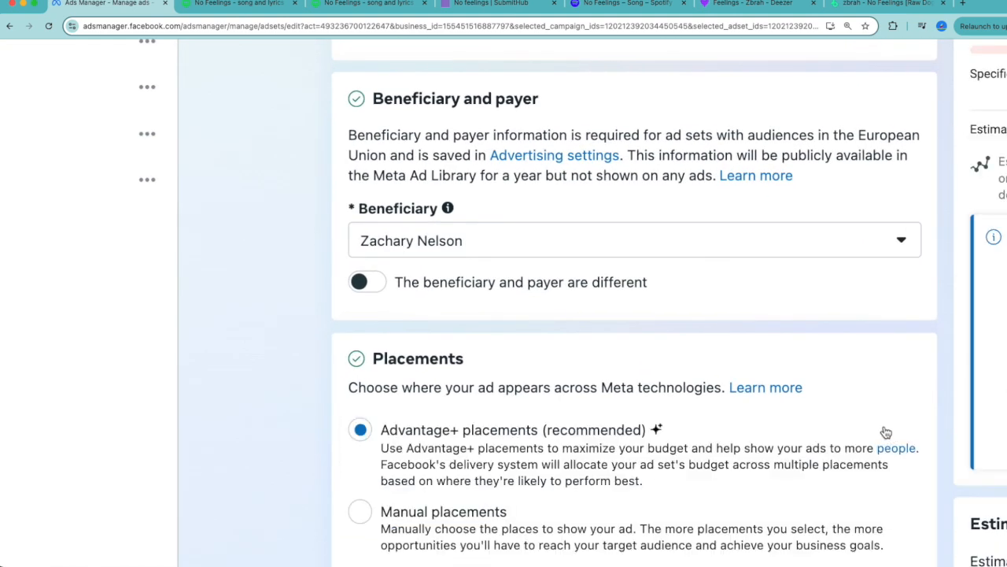
scroll(300, 504, "down", 1)
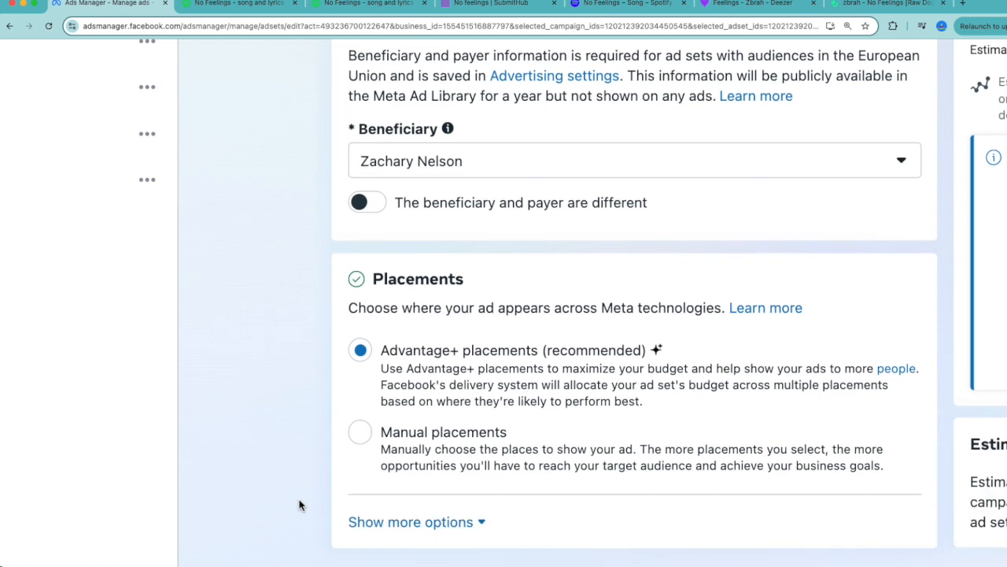
left_click(361, 432)
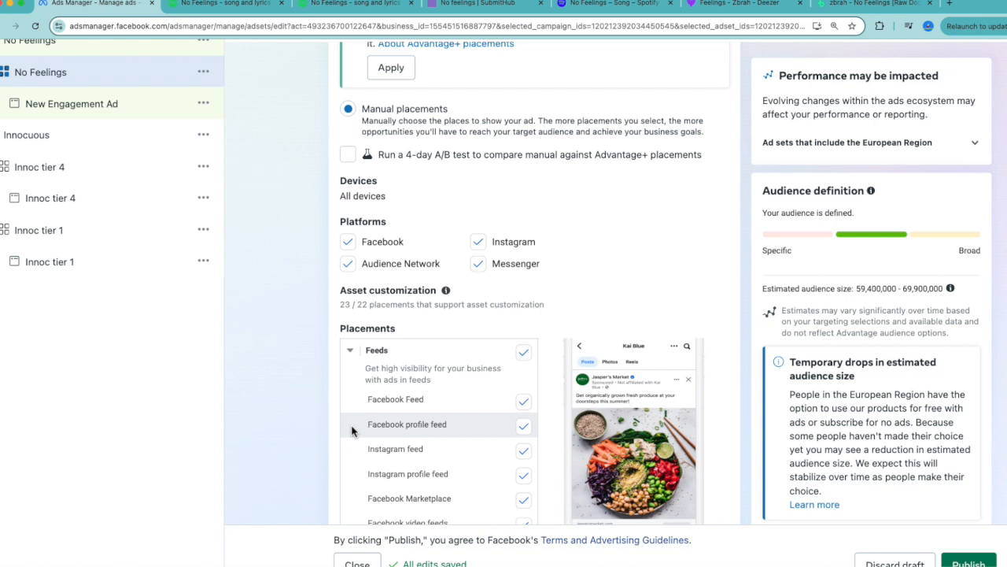
Step: Exclude the Messenger and Audience Network platforms and the Facebook profile feed from the manual placements
scroll(351, 430, "down", 2)
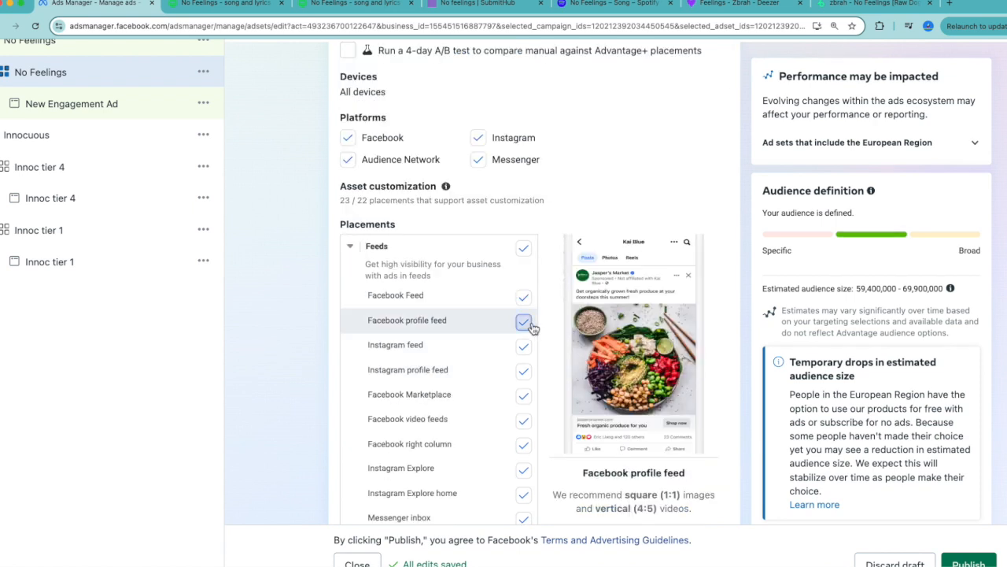
left_click(481, 165)
left_click(351, 162)
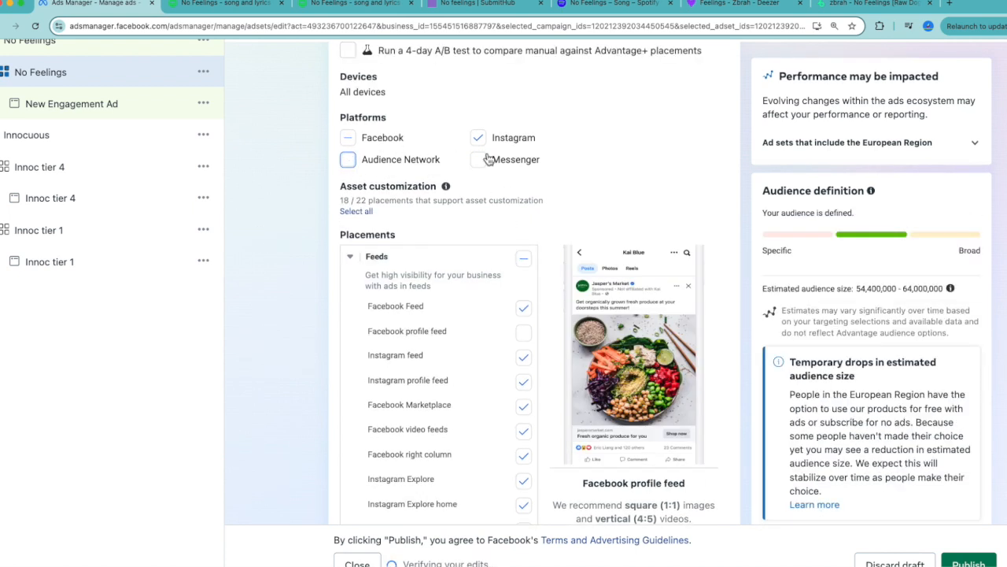
Step: Exclude Instagram profile feed, Facebook Marketplace, Facebook video feeds, Facebook right column and Facebook Business Explore from the feed placements
scroll(519, 429, "down", 3)
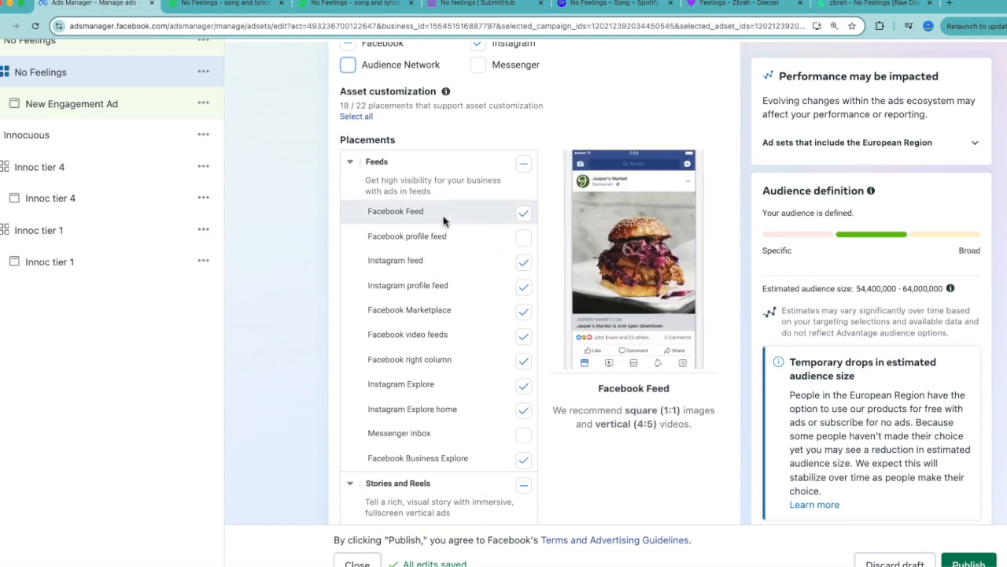
left_click(524, 288)
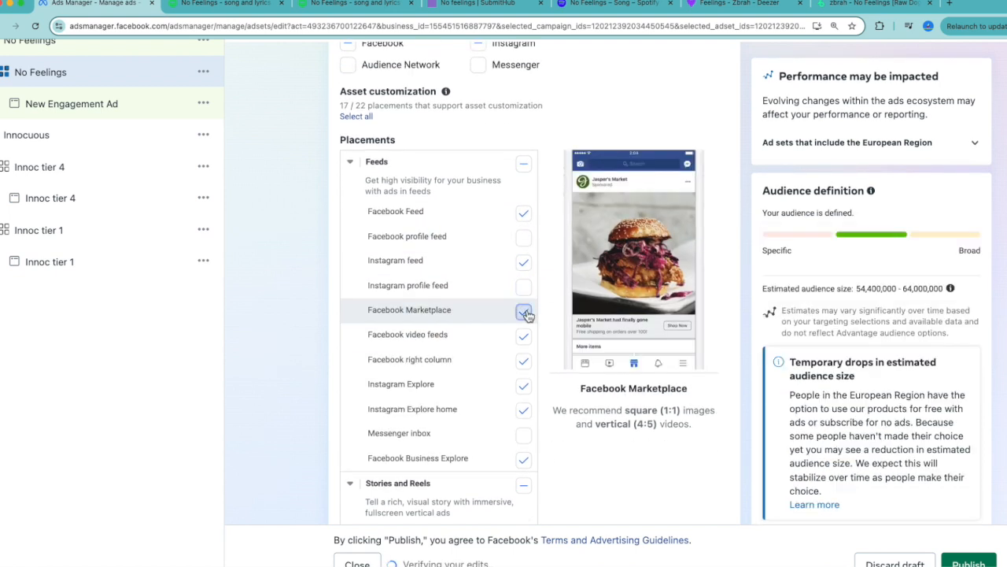
left_click(525, 314)
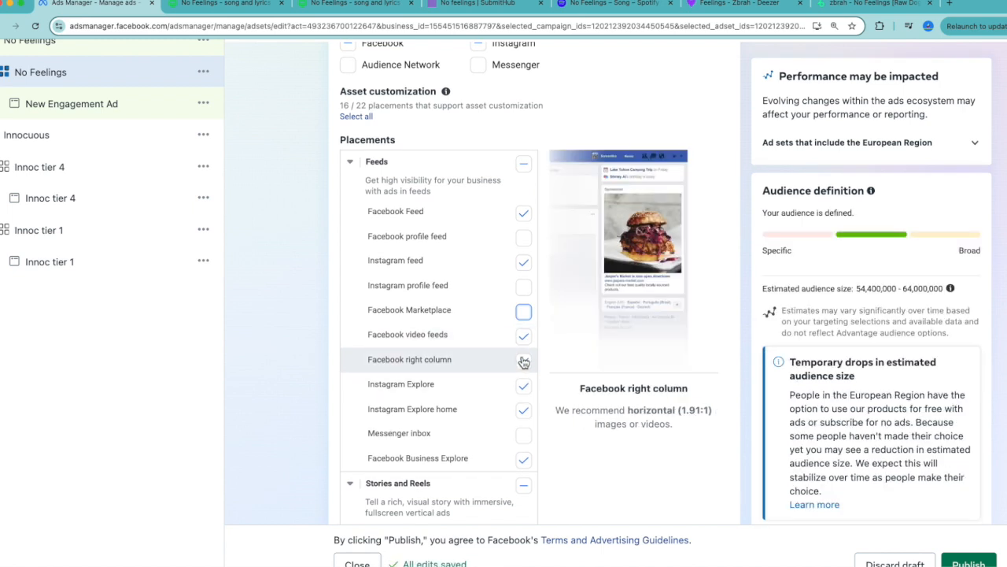
left_click(525, 337)
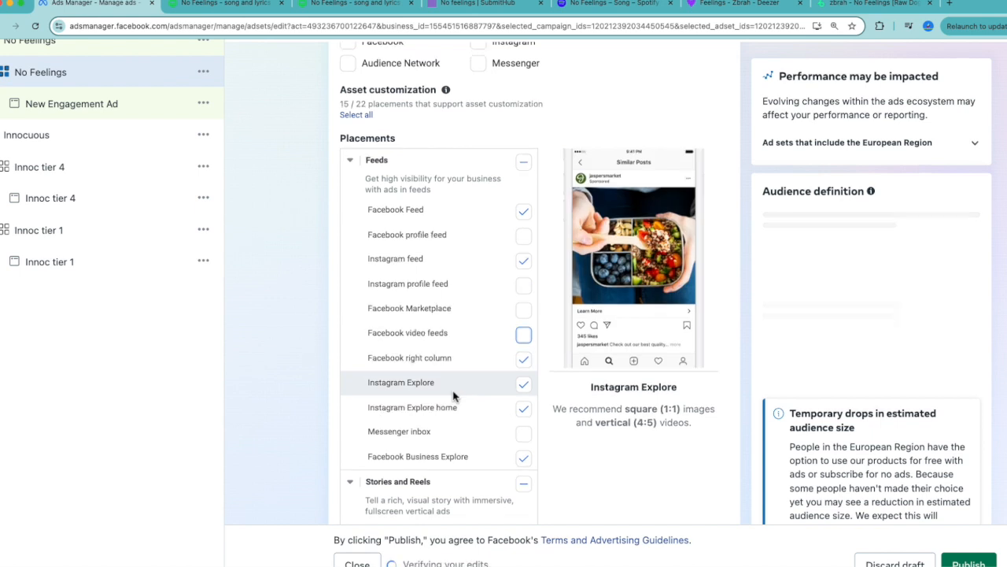
left_click(524, 361)
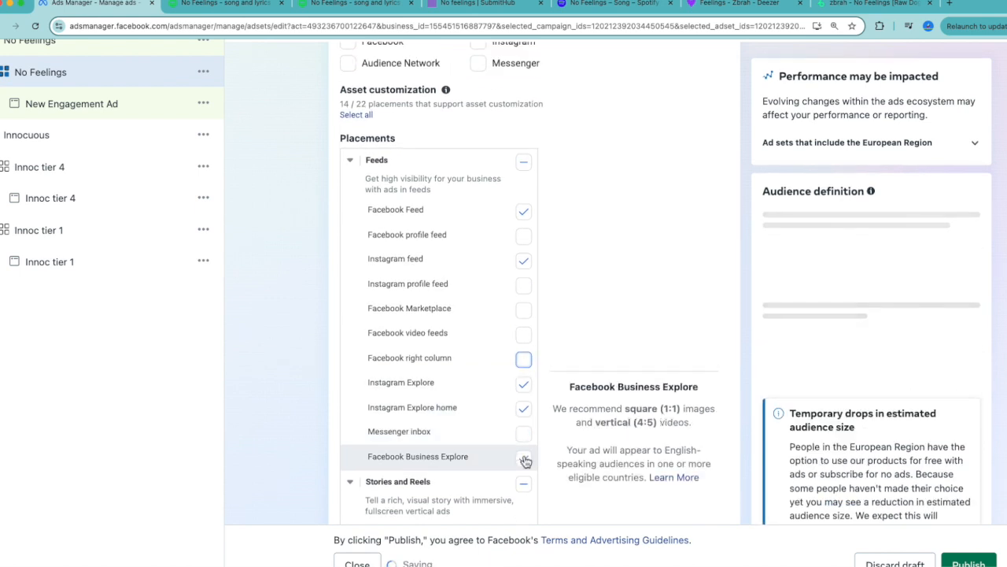
left_click(524, 460)
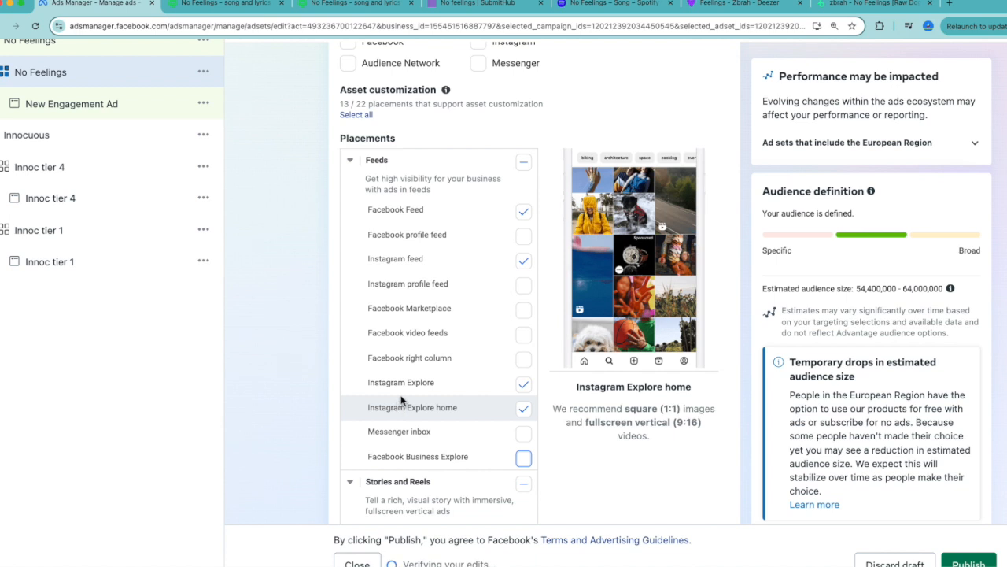
Step: In the Stories and Reels placements, include Messenger Stories and exclude Facebook Reels and Instagram profile reels
scroll(427, 279, "down", 3)
left_click(524, 386)
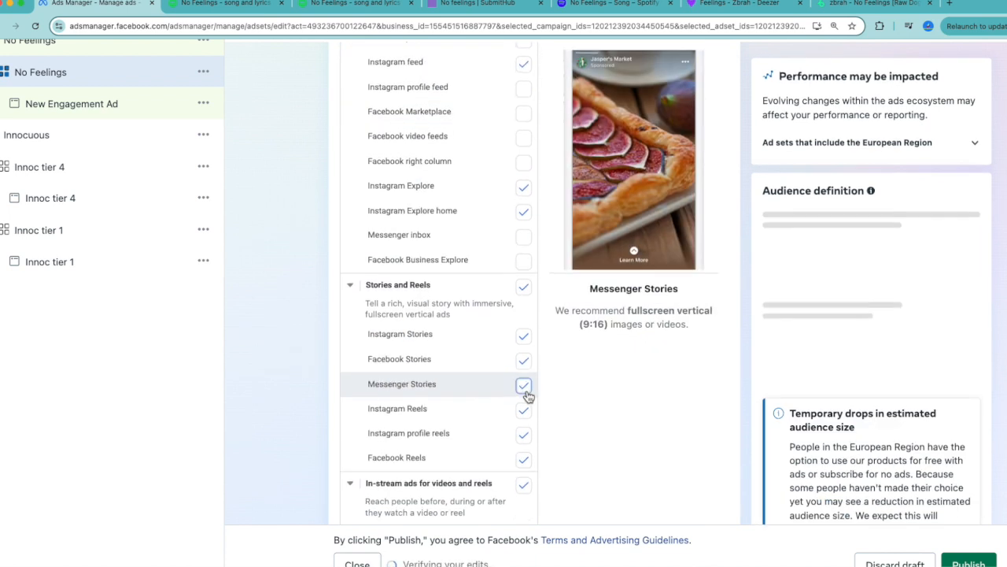
left_click(525, 460)
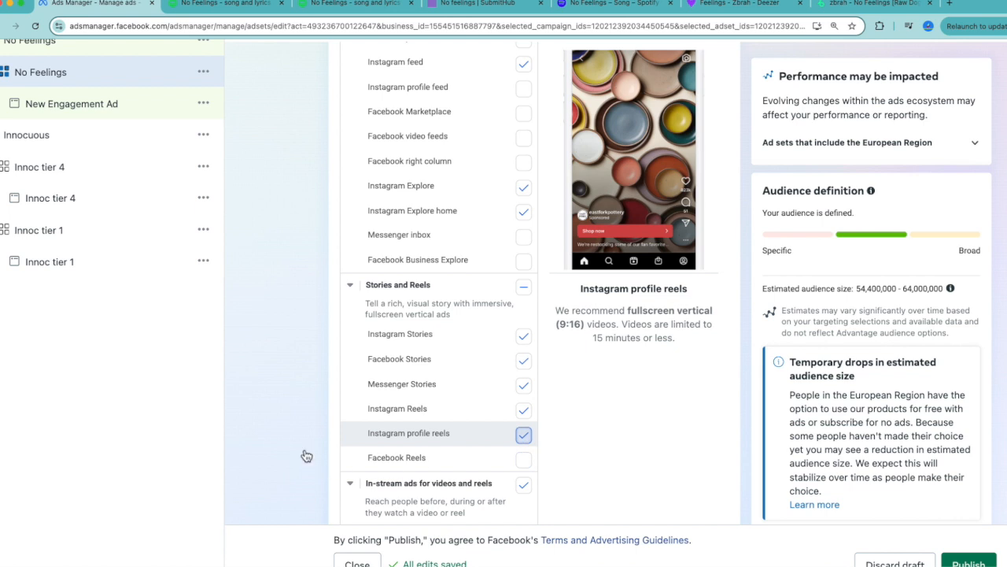
left_click(524, 436)
scroll(305, 454, "down", 1)
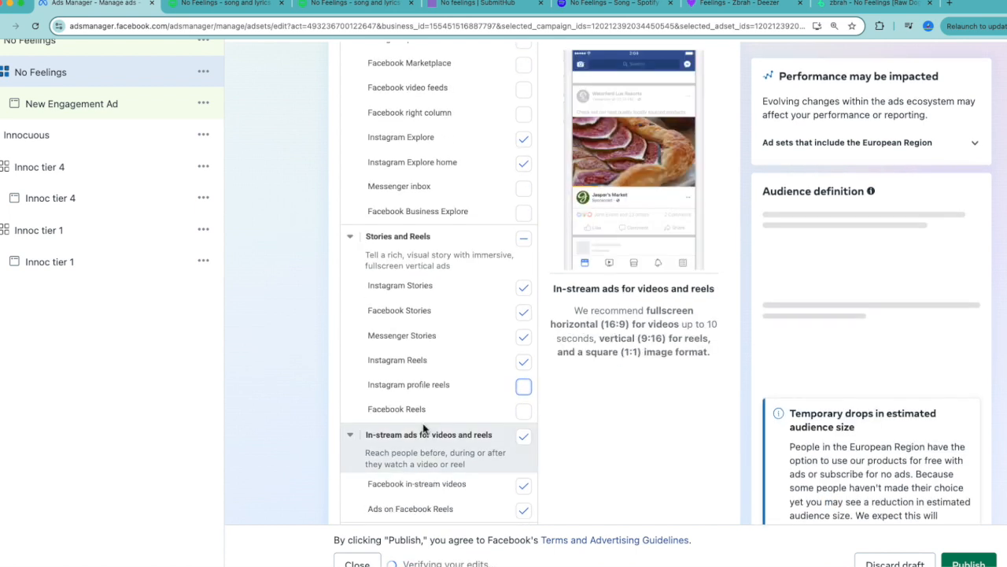
Step: Exclude the whole In-stream ads for videos and reels placement group
left_click(523, 435)
scroll(525, 417, "down", 3)
left_click(525, 422)
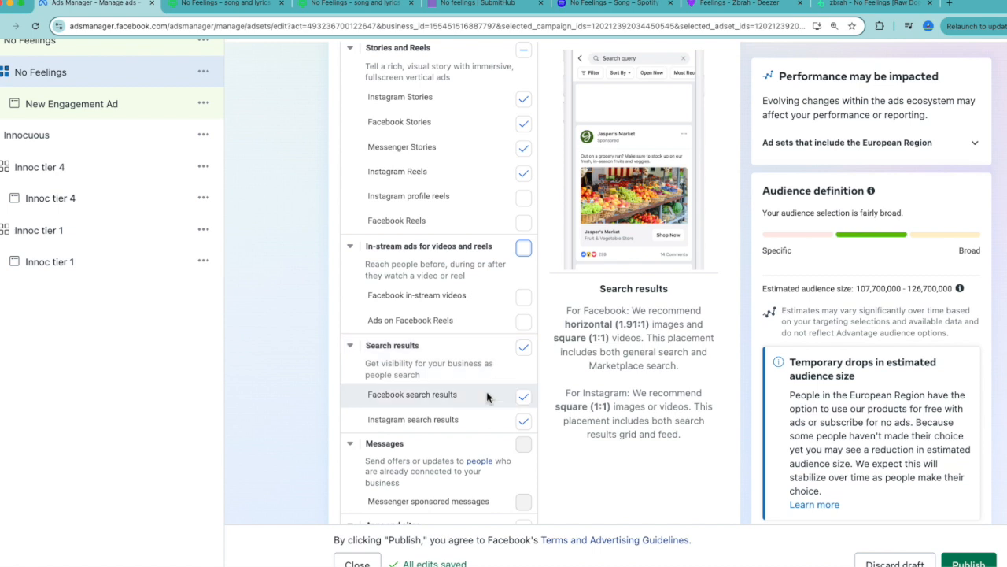
Step: Review which feed, stories, reels, search results and apps placements are selected for the ad set
scroll(484, 422, "up", 7)
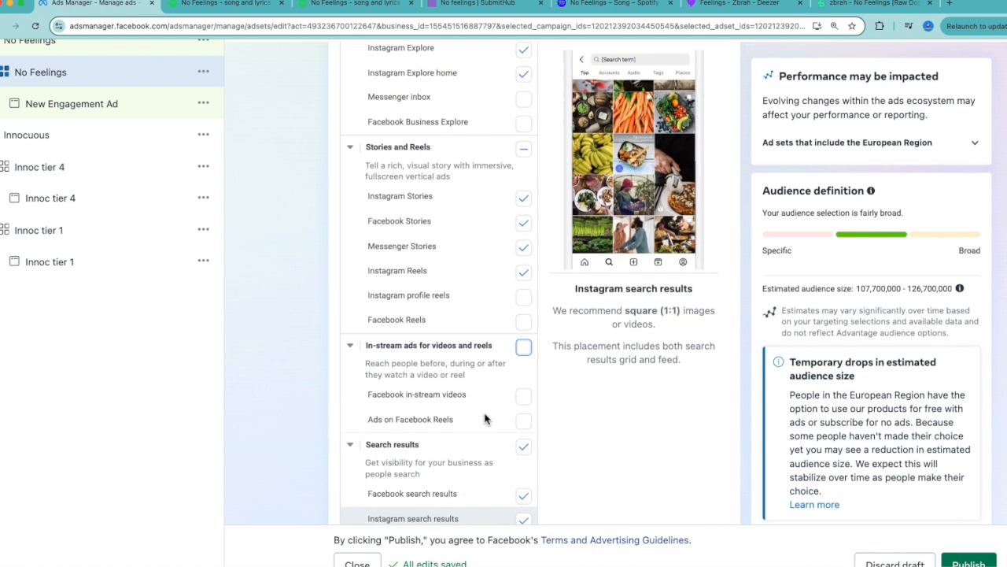
scroll(485, 418, "down", 8)
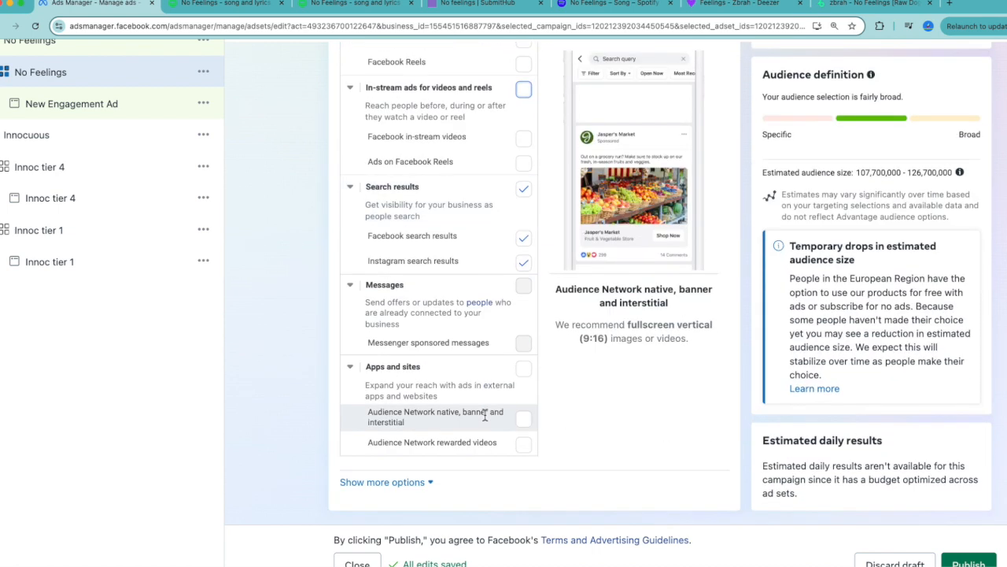
scroll(473, 328, "up", 3)
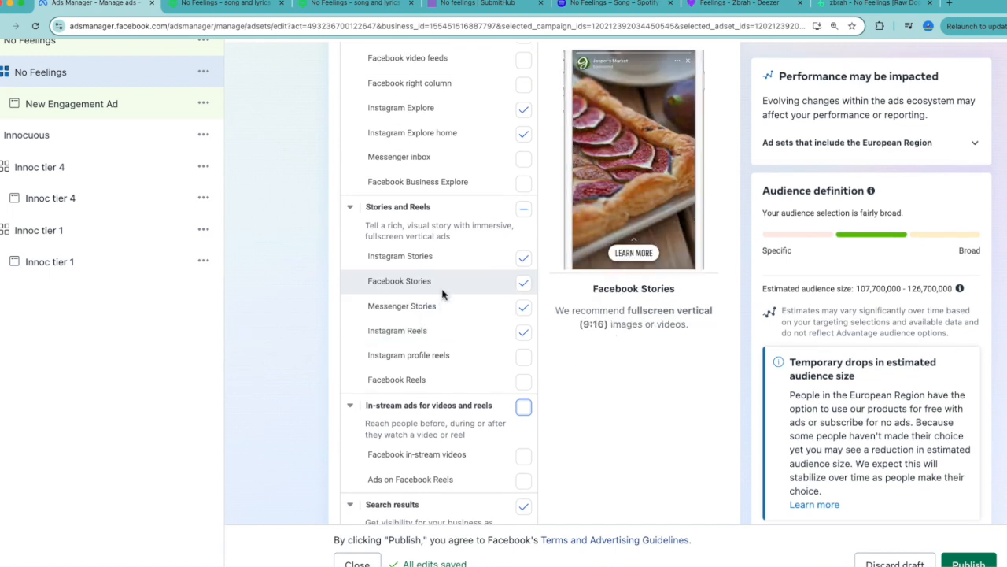
scroll(443, 268, "up", 3)
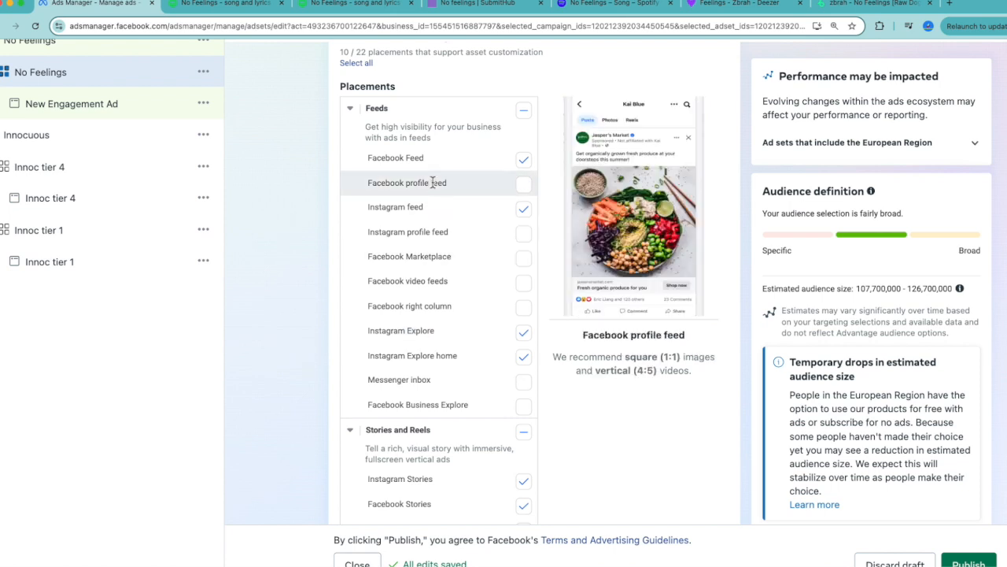
scroll(582, 253, "down", 1)
scroll(922, 456, "down", 2)
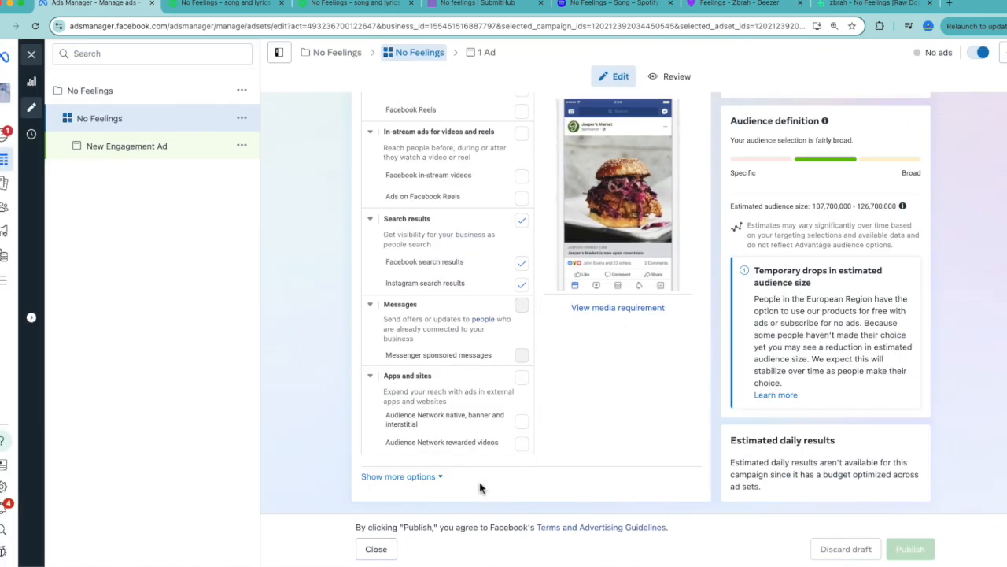
scroll(552, 305, "up", 1)
scroll(551, 305, "up", 1)
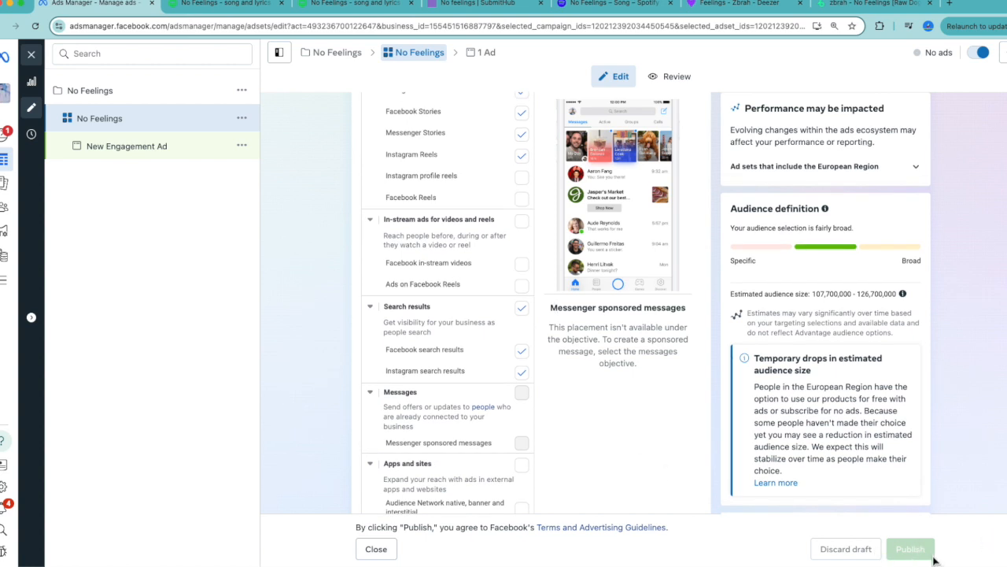
Step: Open the New Engagement Ad and rename it "trippy ad 1"
left_click(126, 155)
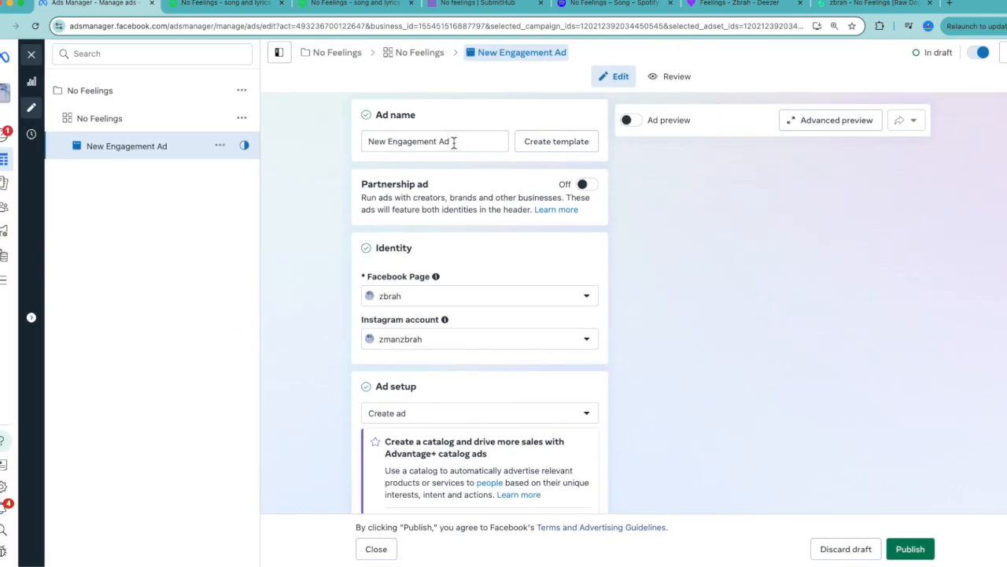
triple_click(449, 142)
key("BackSpace")
type("trippy ad 1")
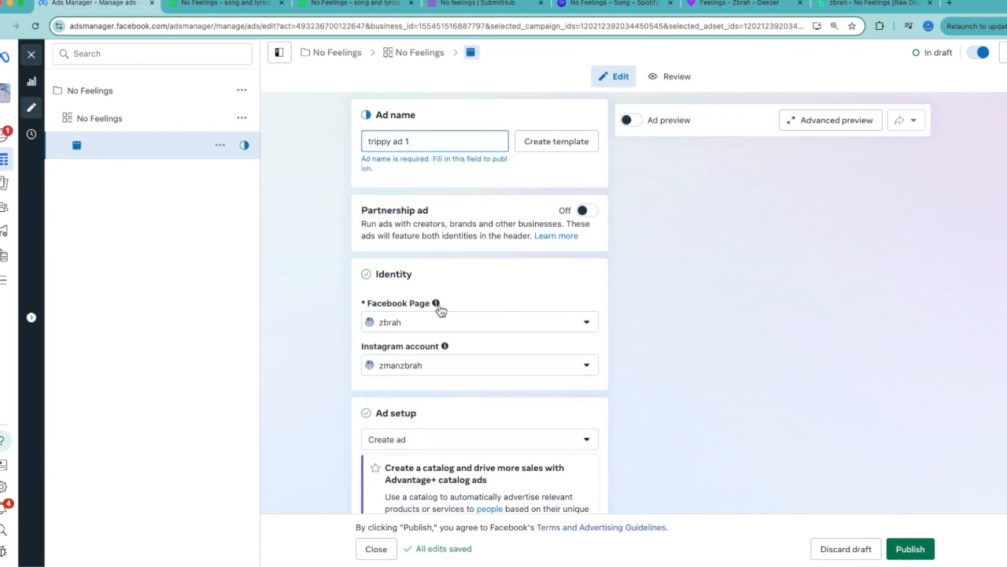
Step: Start adding a video as the media in the ad creative section of trippy ad 1
scroll(438, 308, "down", 2)
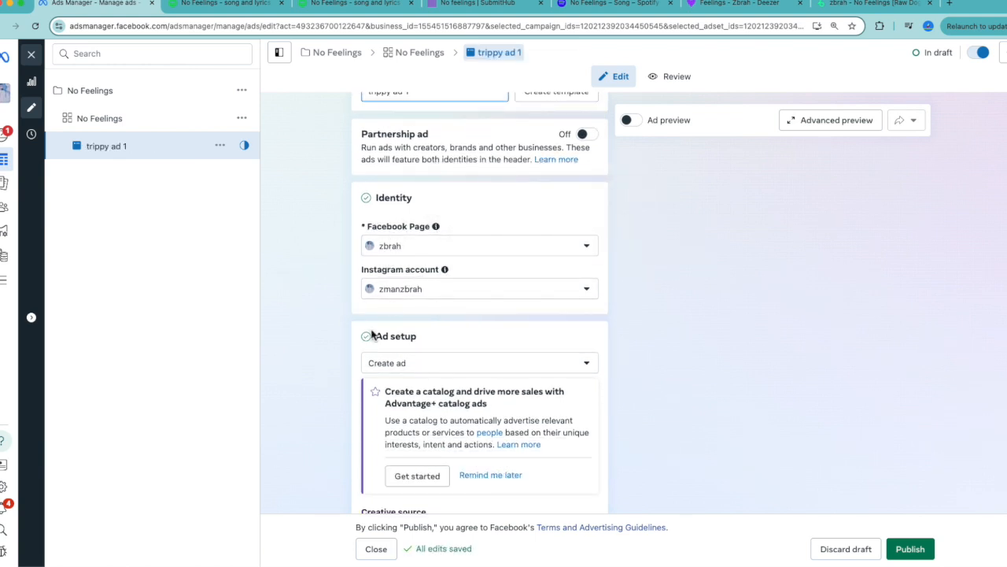
scroll(370, 333, "down", 5)
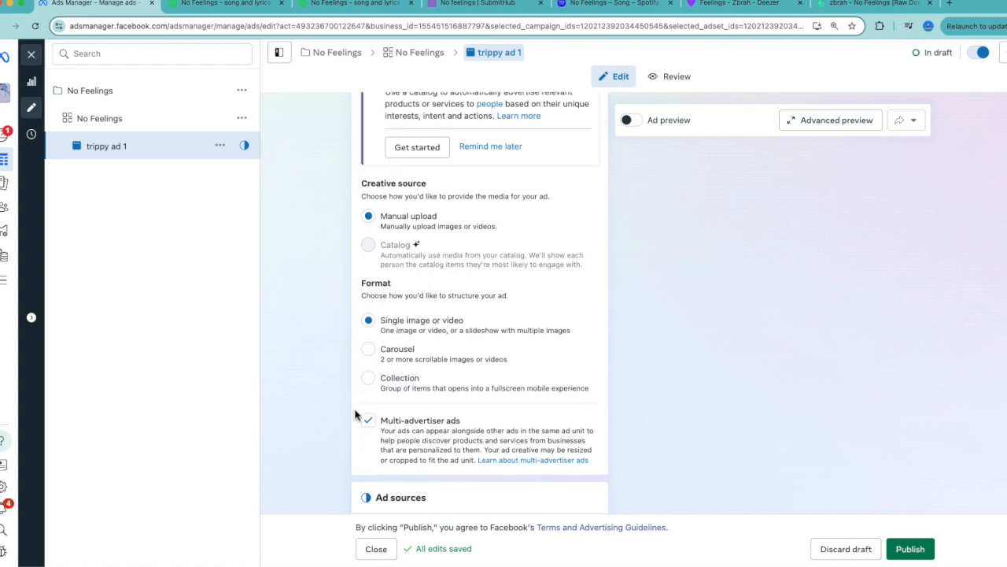
scroll(379, 356, "down", 4)
scroll(377, 358, "down", 3)
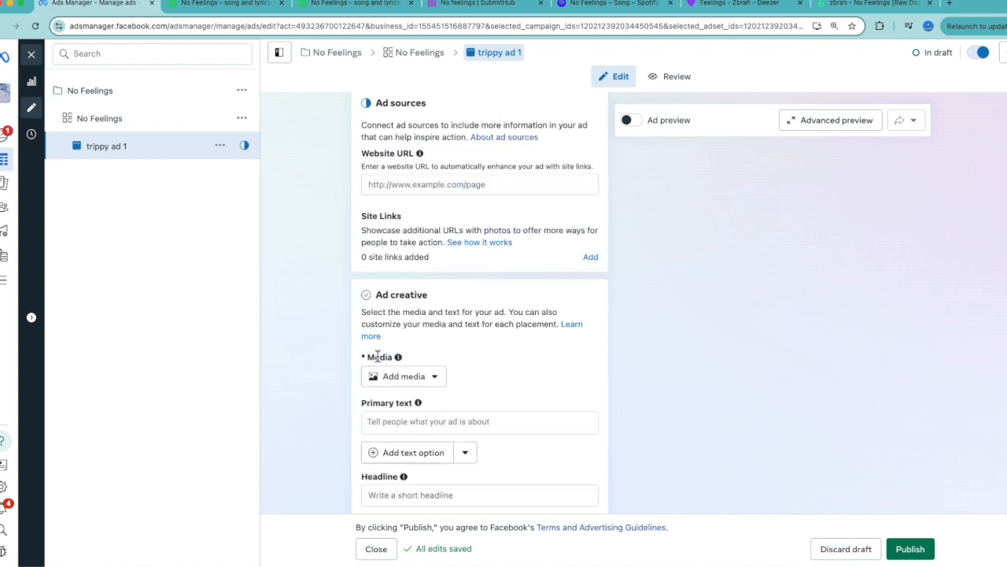
left_click(391, 262)
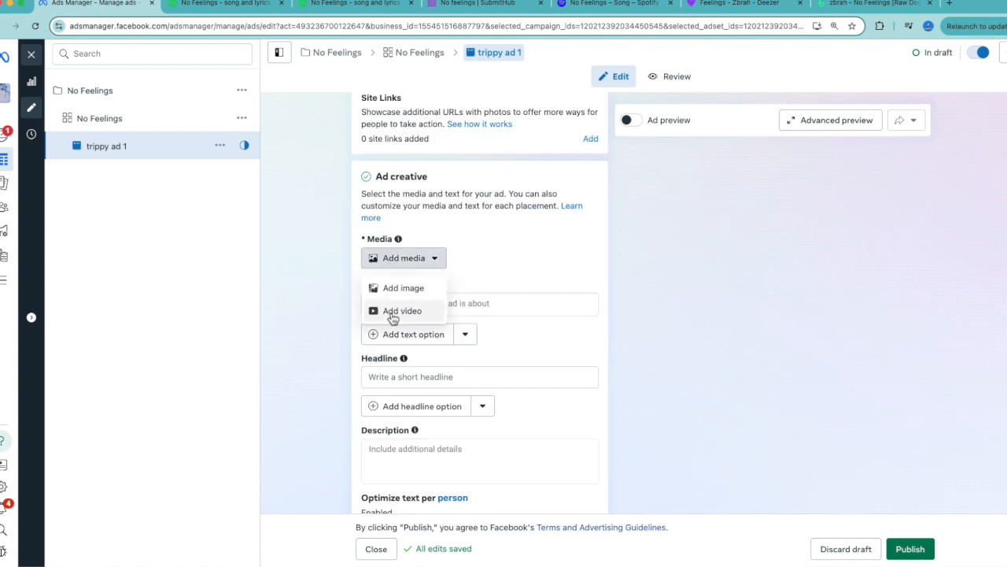
left_click(393, 311)
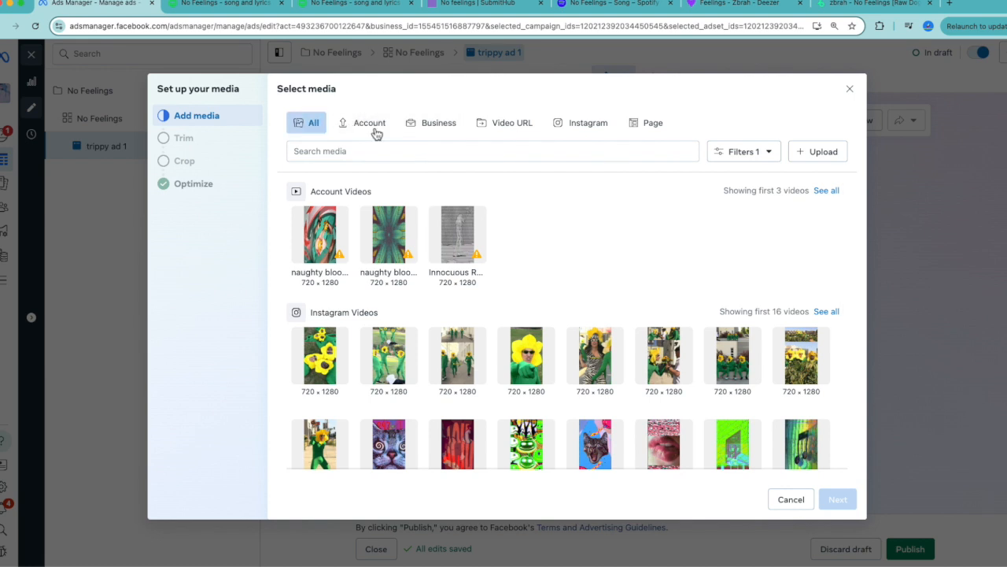
Step: Upload the vinyl reel and the three "No feelings reel for FB" videos from the "No Feelings reels new campaign" folder in Downloads
left_click(820, 155)
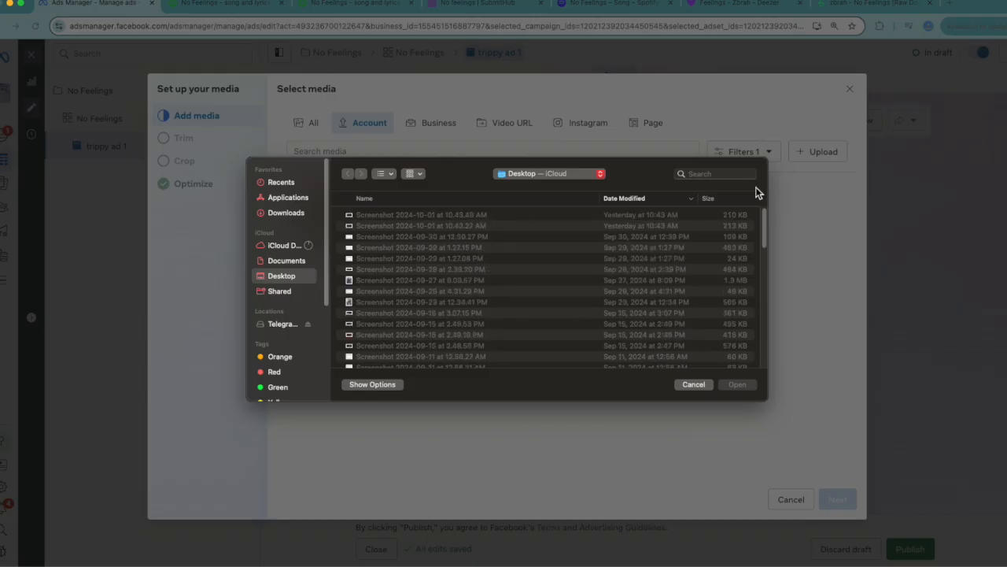
left_click(286, 213)
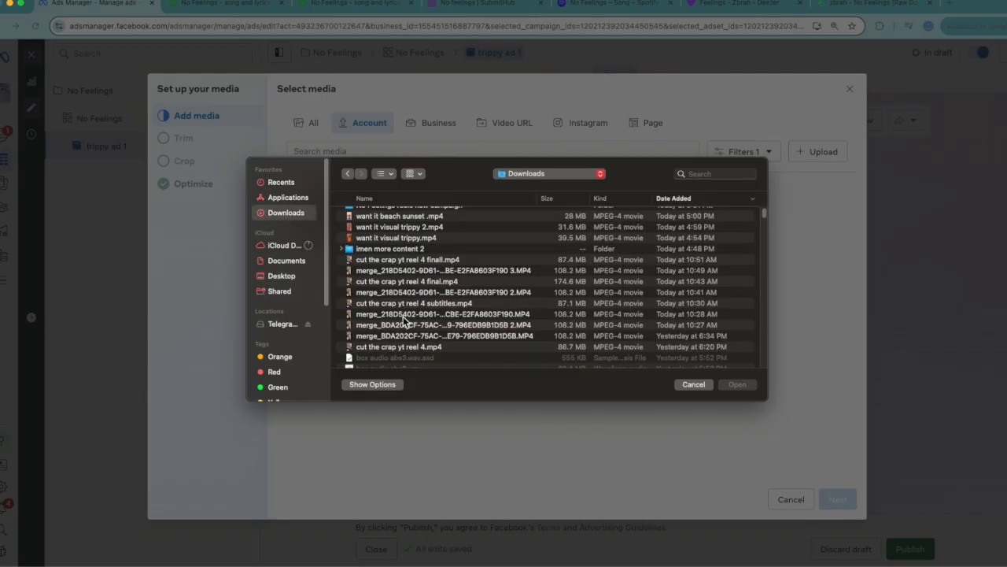
scroll(404, 319, "up", 1)
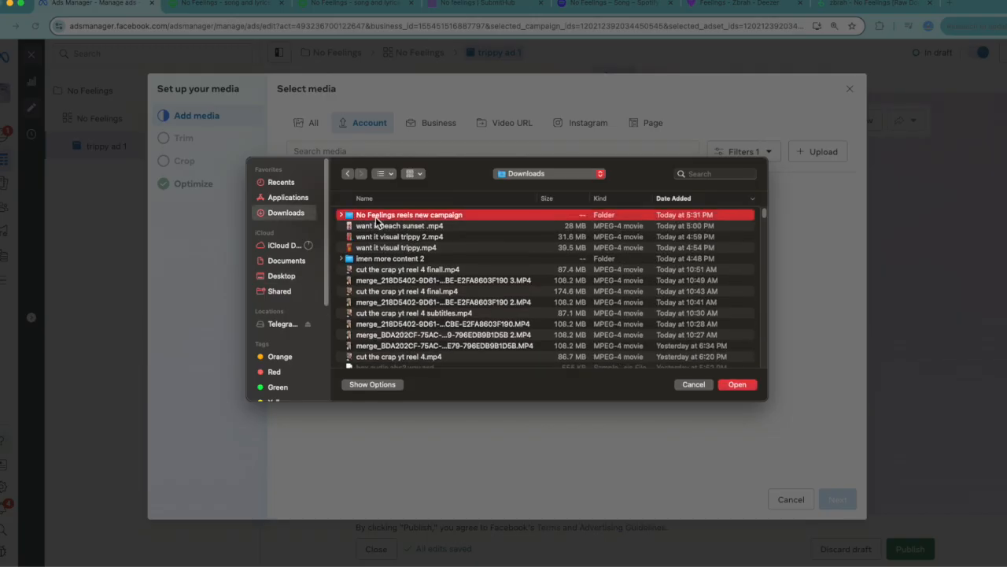
double_click(377, 218)
left_click(416, 222)
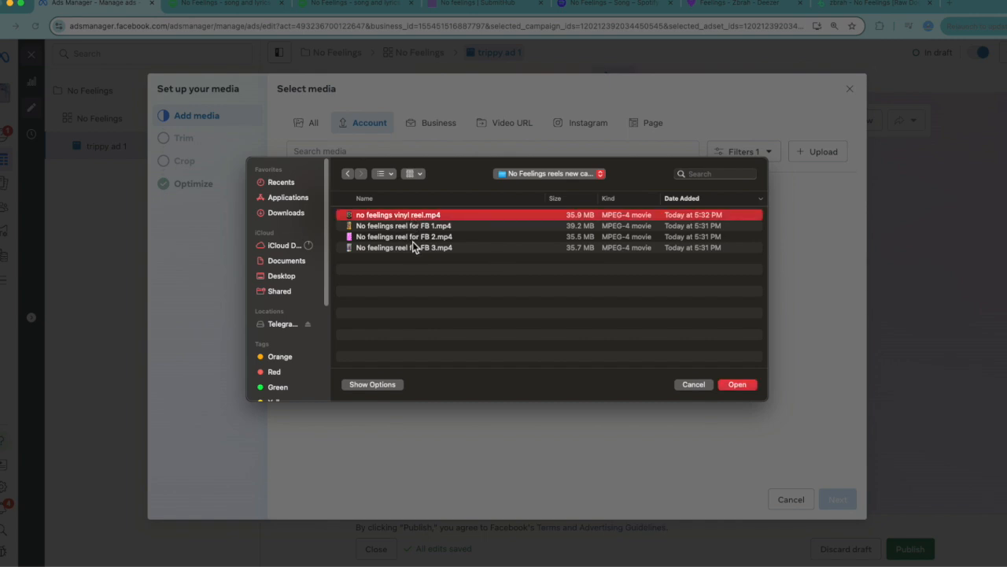
left_click(413, 247, "shift")
left_click(738, 385)
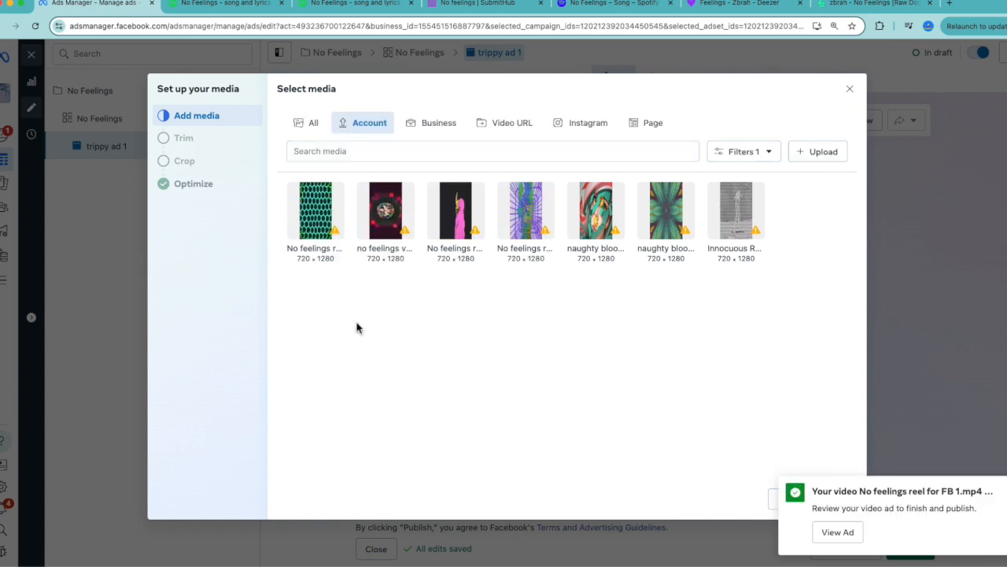
Step: Choose the green-patterned No feelings reel as the ad video and accept it without trimming
left_click(316, 219)
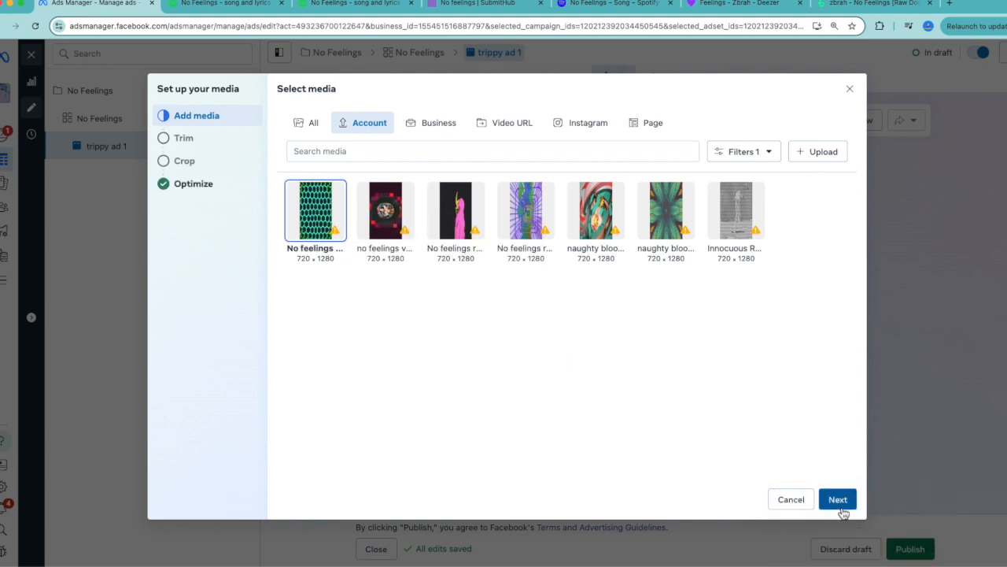
left_click(839, 500)
left_click(839, 503)
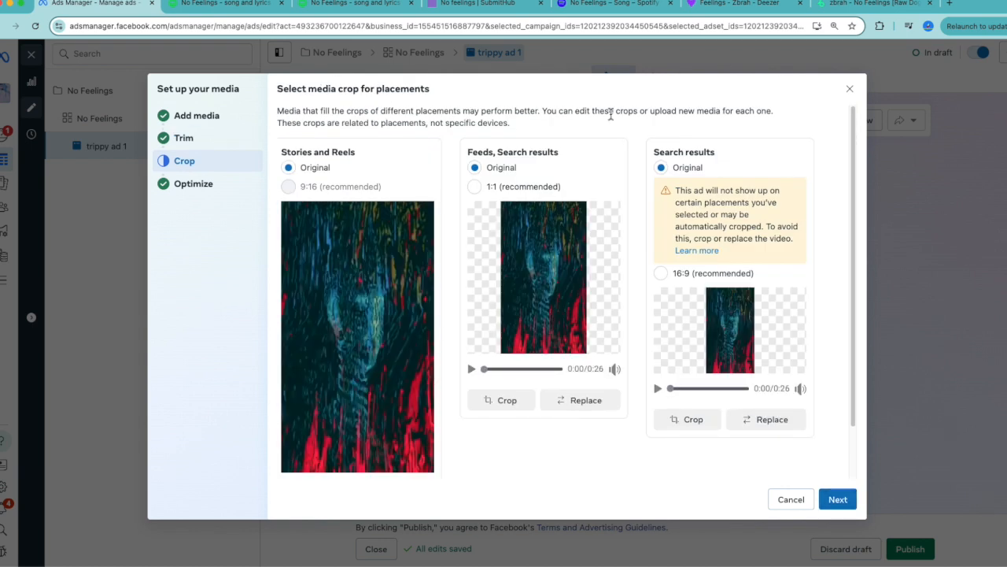
Step: Compare the 16:9 crop for Search results, keep the Original crop, and finish the media setup
left_click(661, 274)
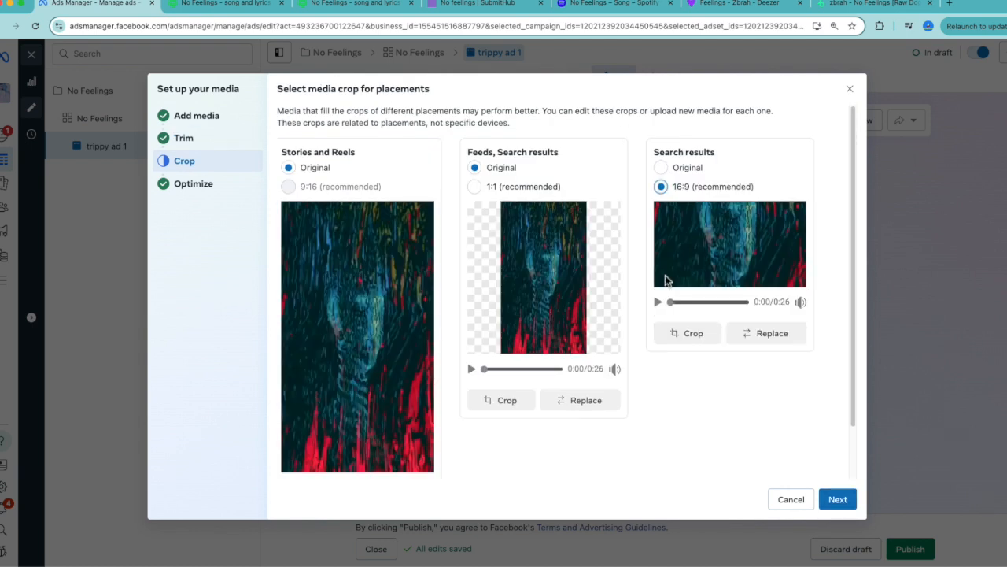
left_click(661, 168)
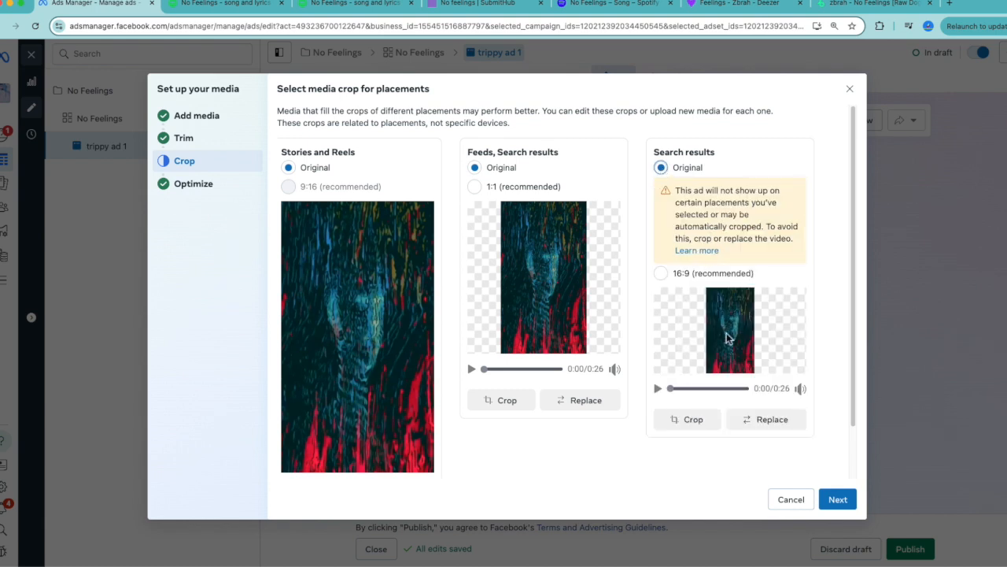
left_click(834, 500)
left_click(837, 500)
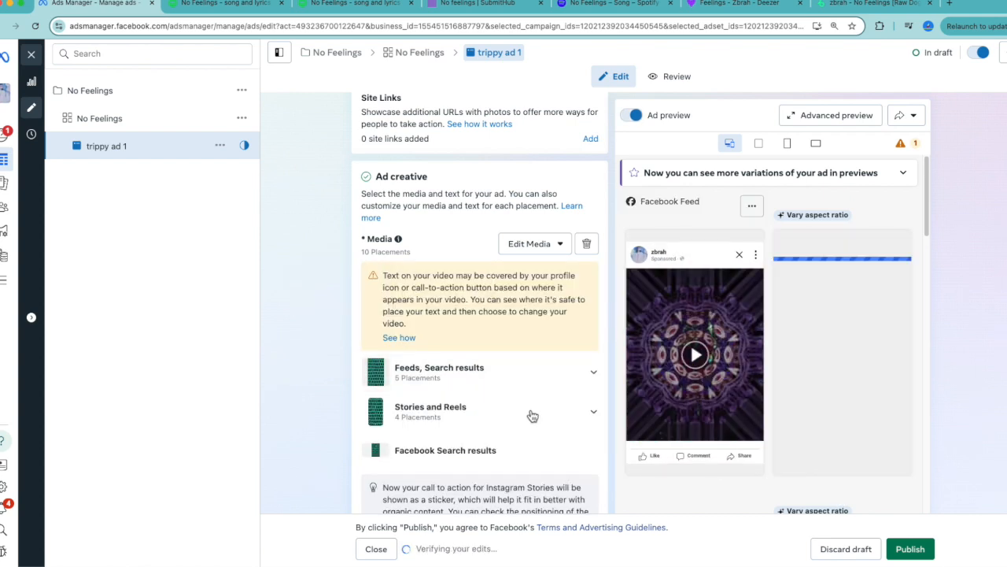
Step: Set the primary text to "Hello music lovers! Here are some electronic sounds to uplift your day and hopefully take you somewhere beautiful! 😎✌️💜"
scroll(503, 401, "down", 3)
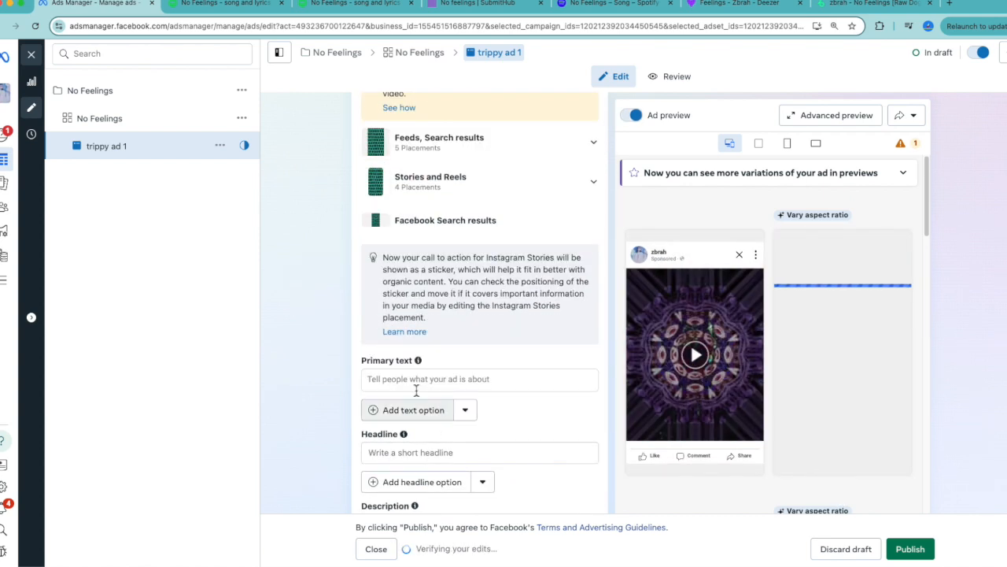
left_click(417, 384)
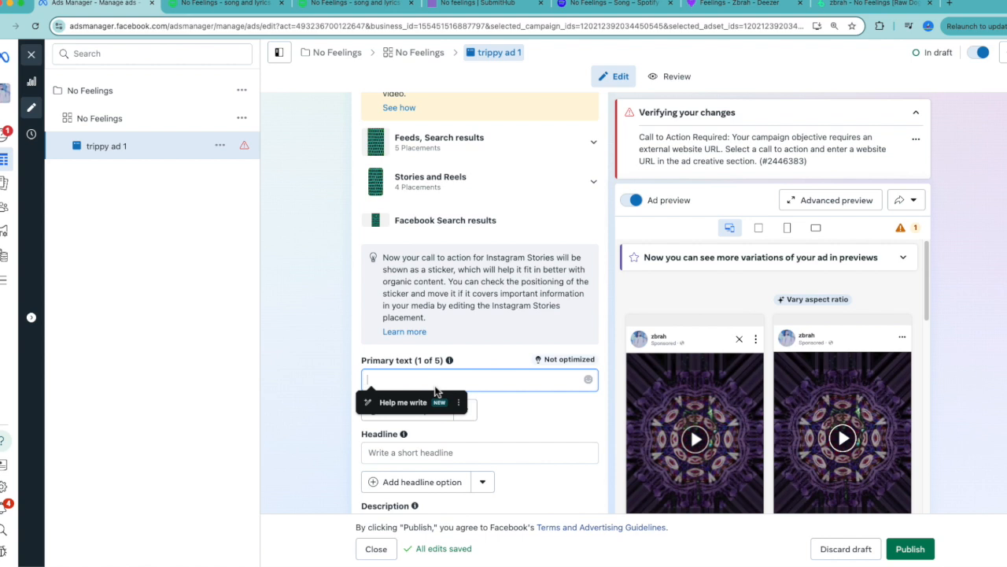
type("Hello music lovers! Here are some electronic sounds to uplift your day and hopefully take you somewhere beautiful! 😎✌💜")
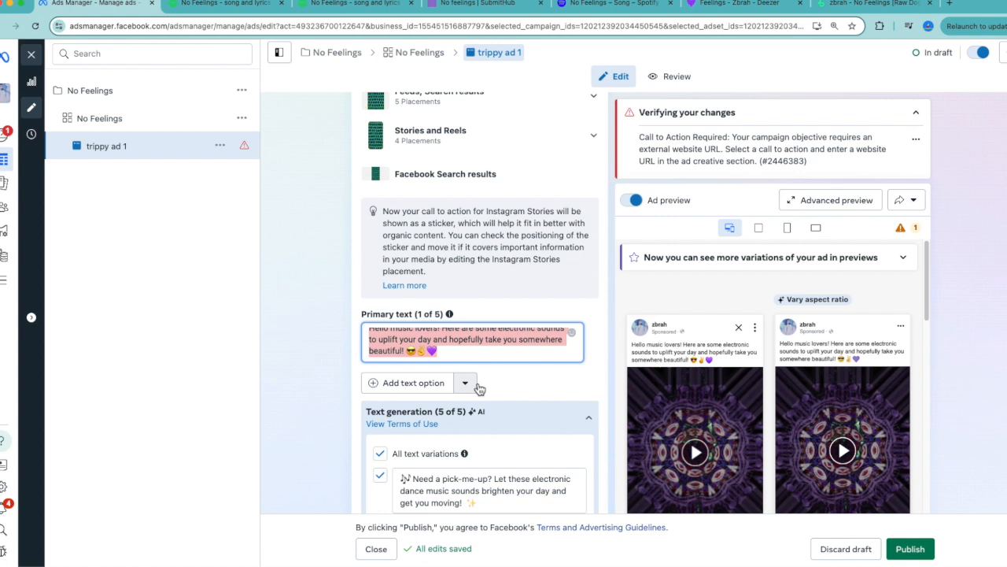
Step: Review the AI-generated variations of the primary text
scroll(480, 387, "up", 1)
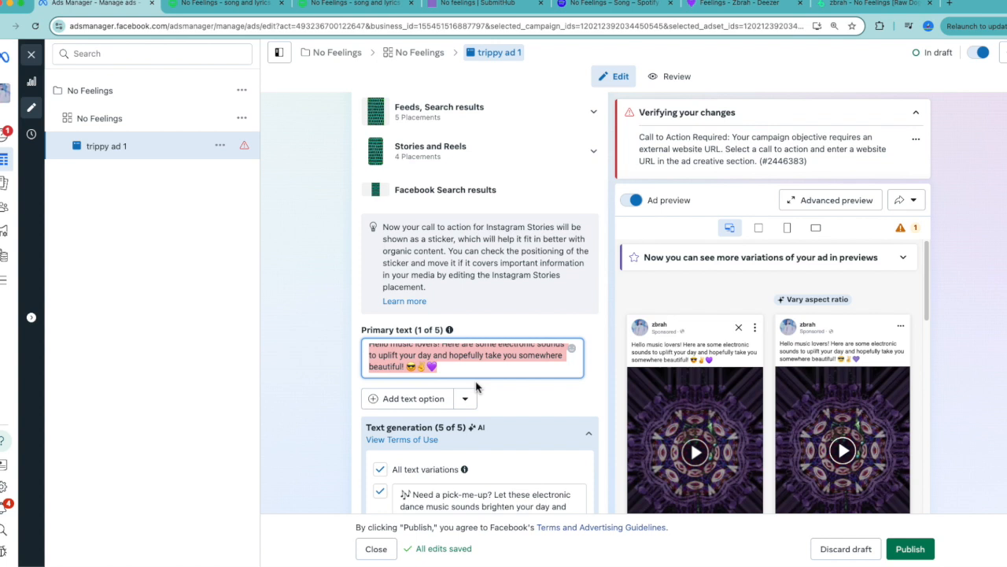
scroll(476, 386, "down", 3)
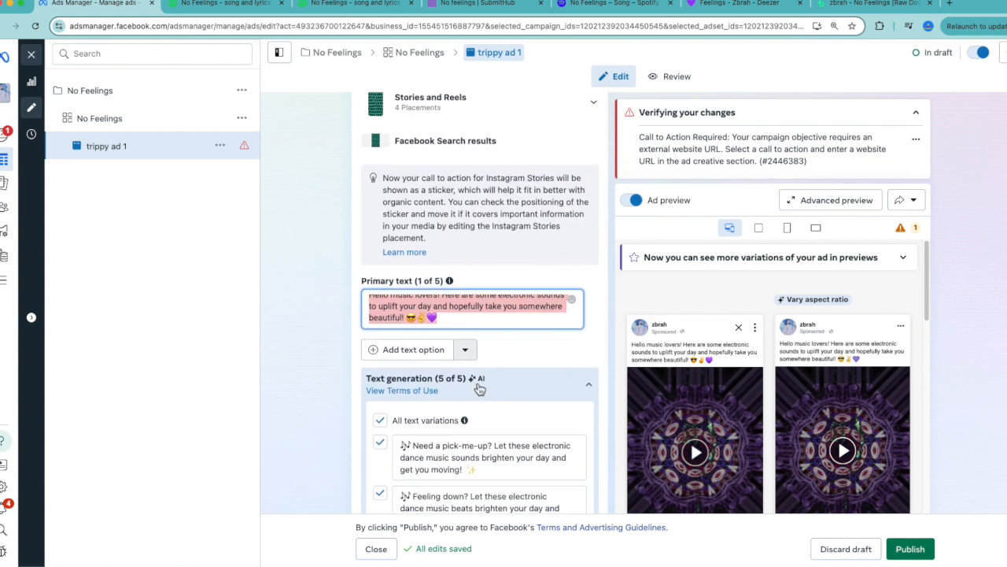
scroll(476, 383, "down", 3)
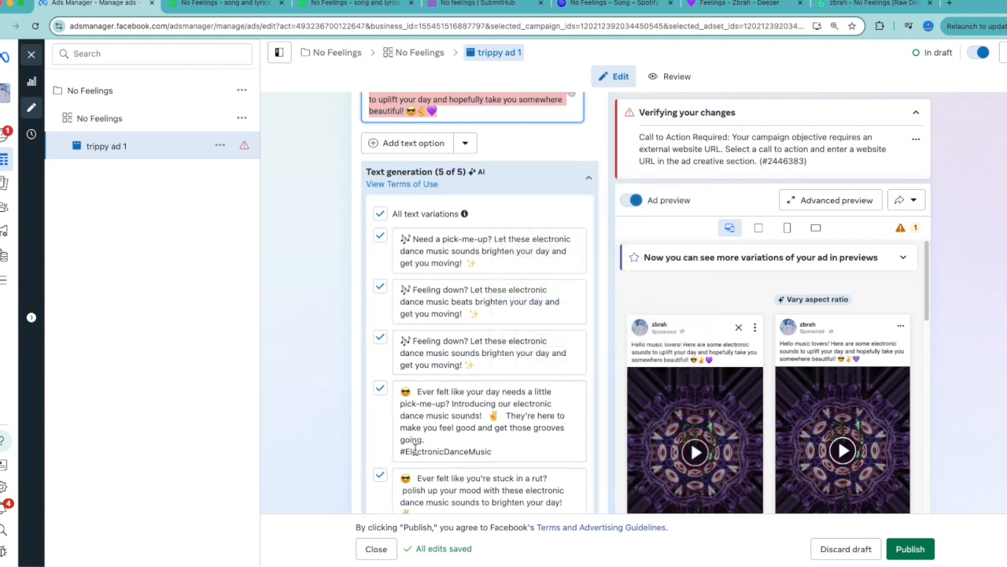
scroll(414, 440, "down", 1)
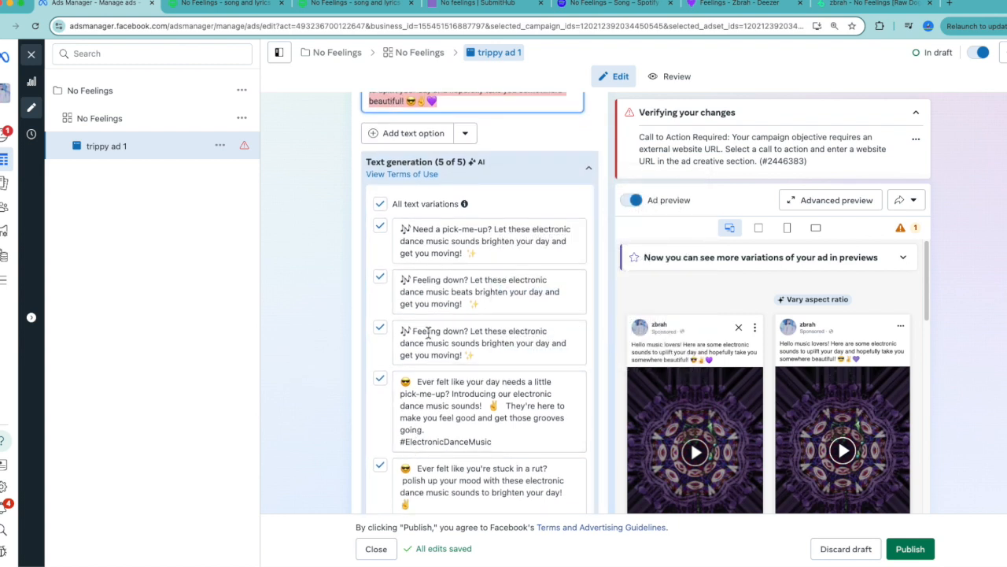
scroll(427, 337, "down", 1)
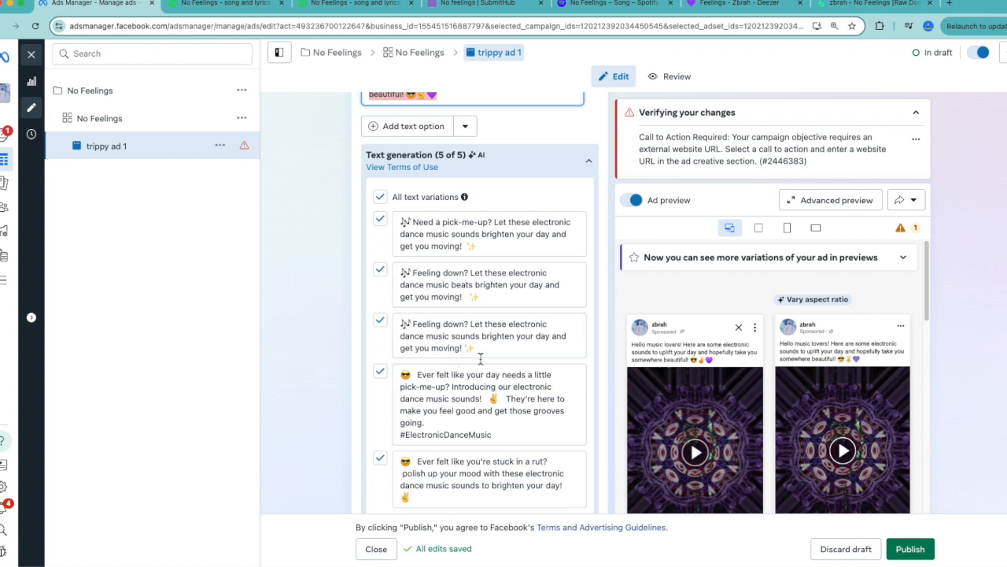
scroll(457, 428, "down", 2)
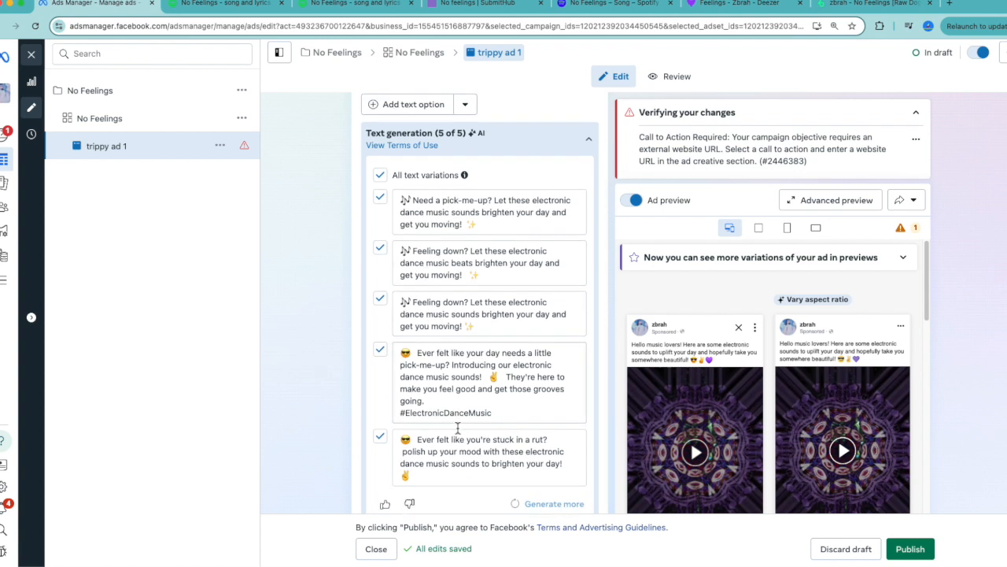
scroll(441, 456, "down", 3)
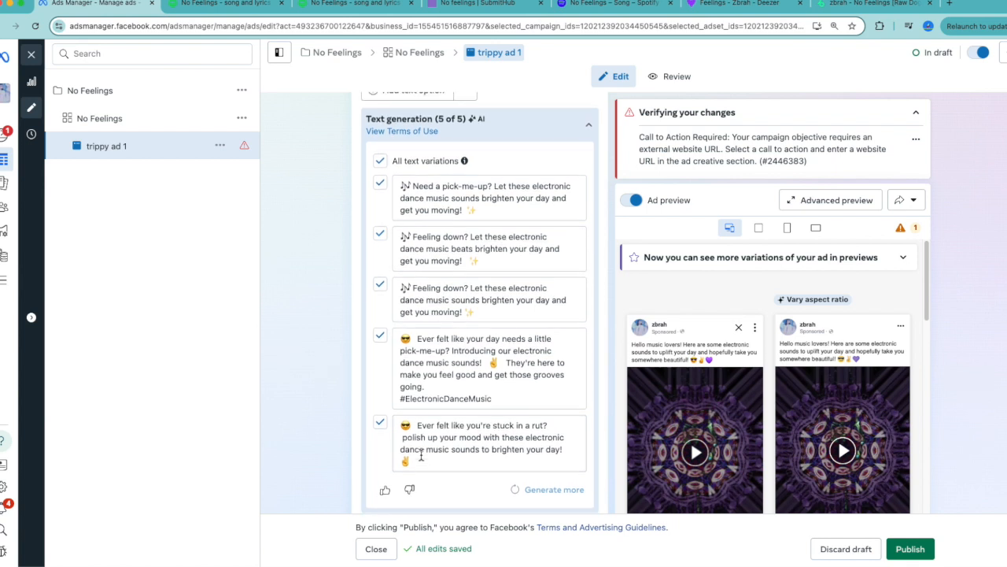
scroll(420, 454, "up", 3)
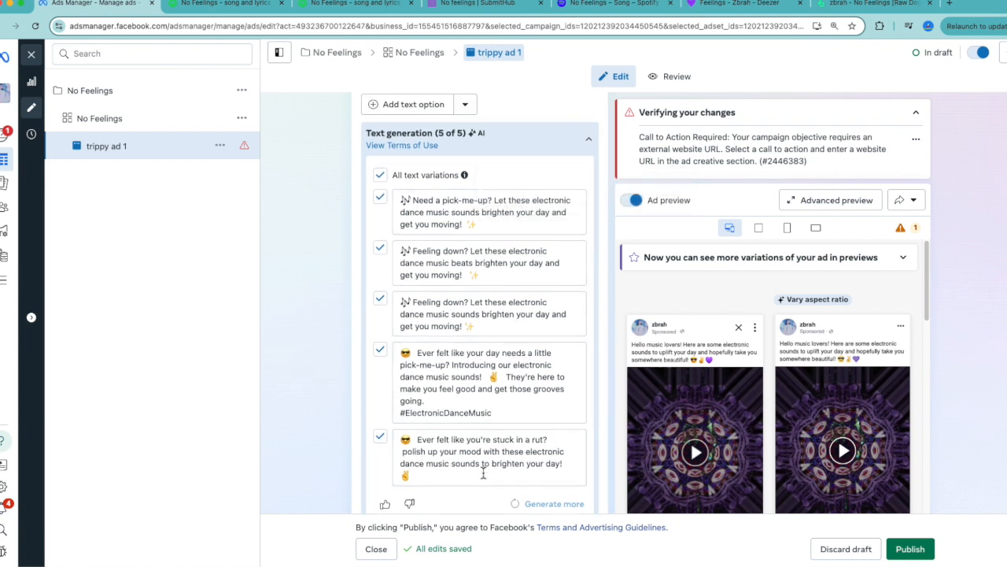
Step: Deselect all generated primary text variations except the one beginning "Need a pick-me-up?"
left_click(381, 434)
left_click(381, 351)
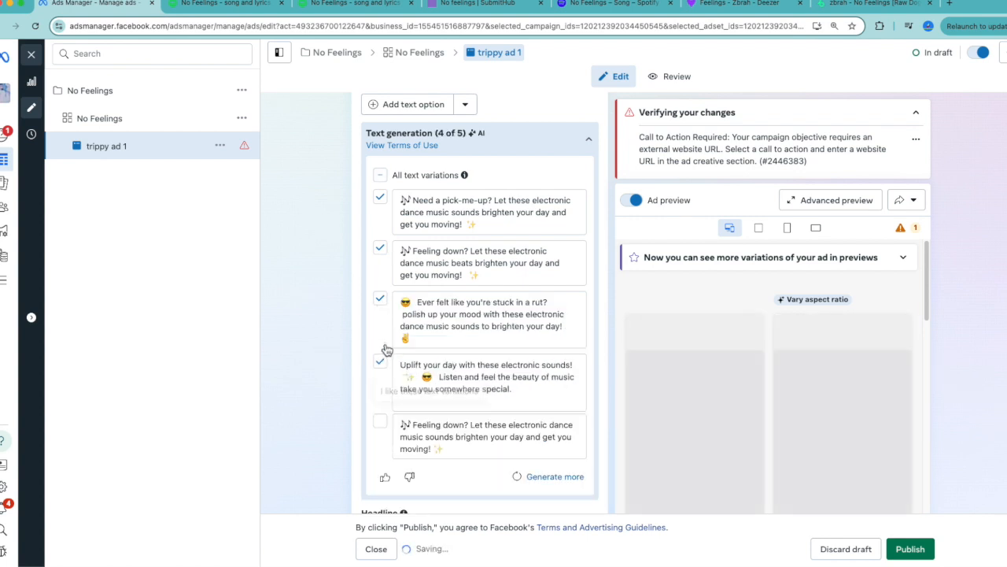
left_click(380, 249)
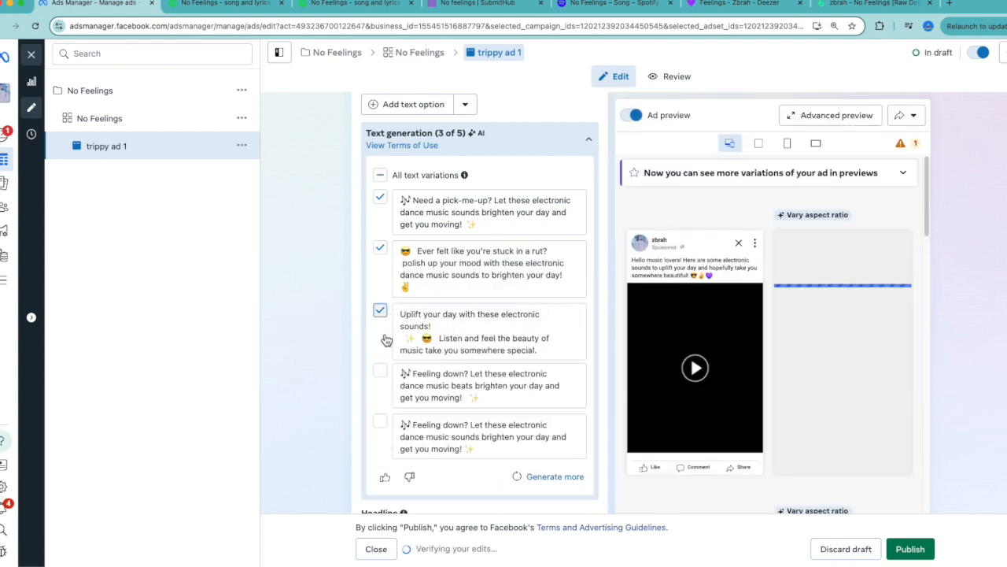
left_click(381, 311)
left_click(381, 250)
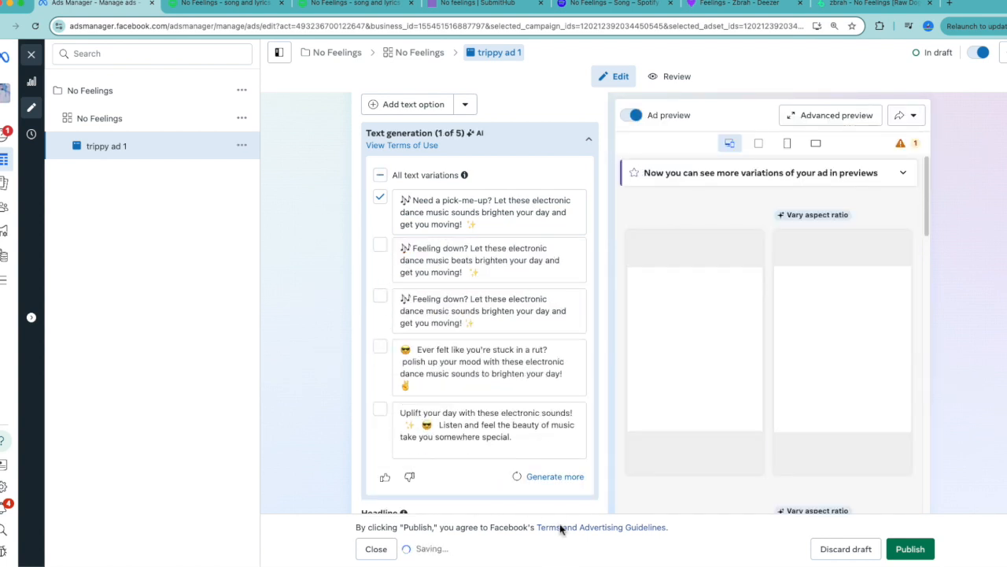
Step: Generate more primary text variations, read through them, and return to the primary text for editing
left_click(555, 478)
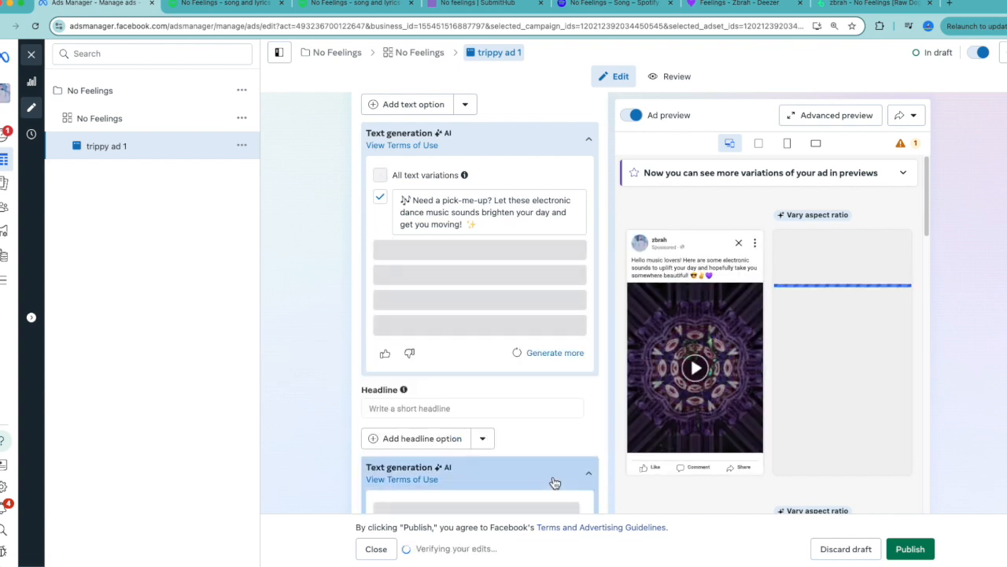
scroll(545, 440, "down", 1)
scroll(544, 440, "down", 2)
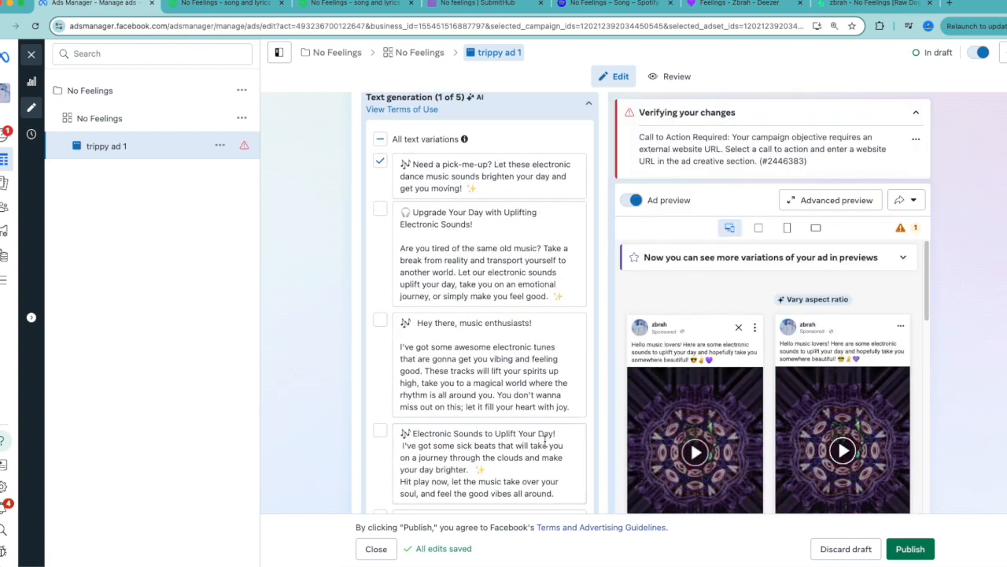
scroll(545, 441, "down", 1)
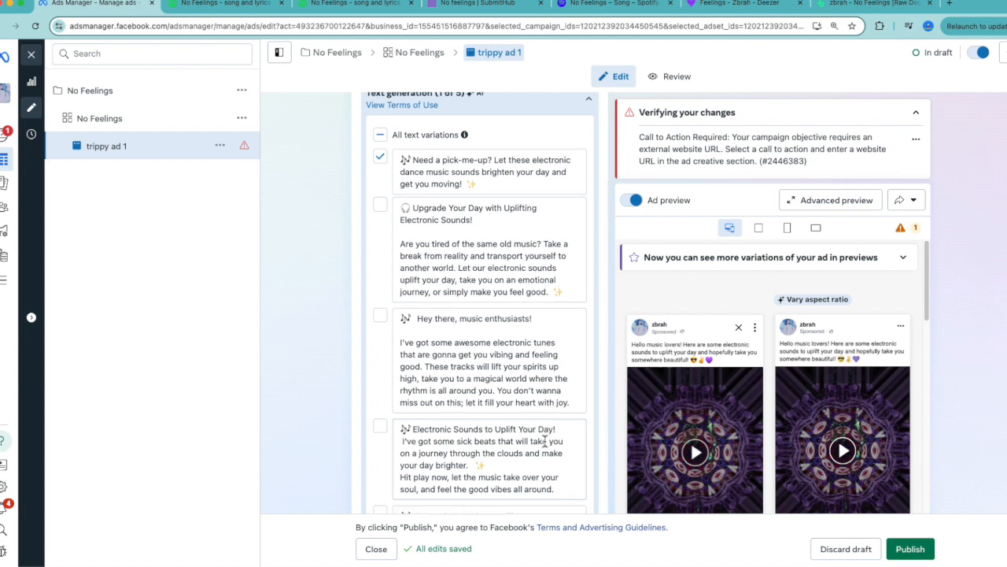
scroll(545, 441, "down", 2)
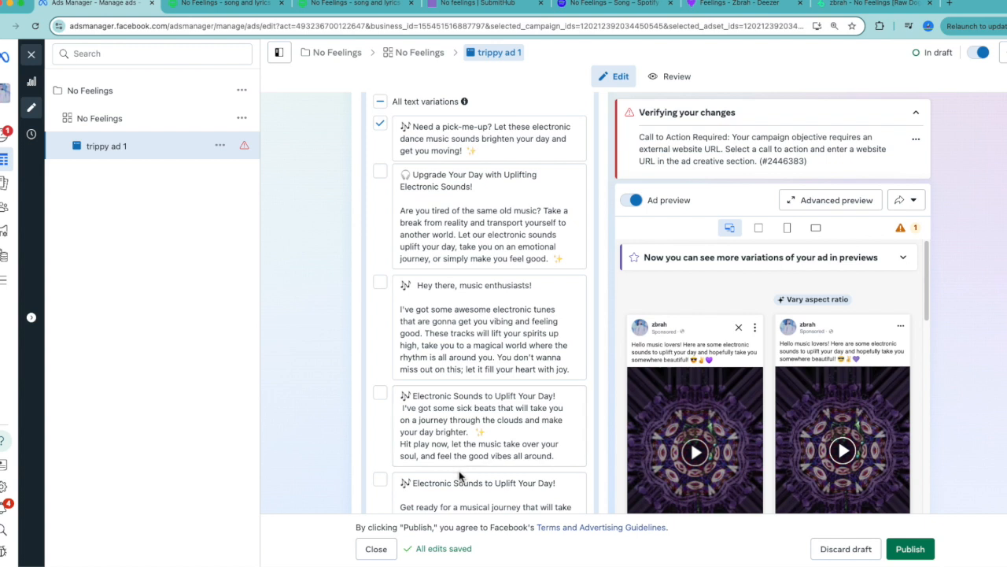
scroll(465, 289, "up", 3)
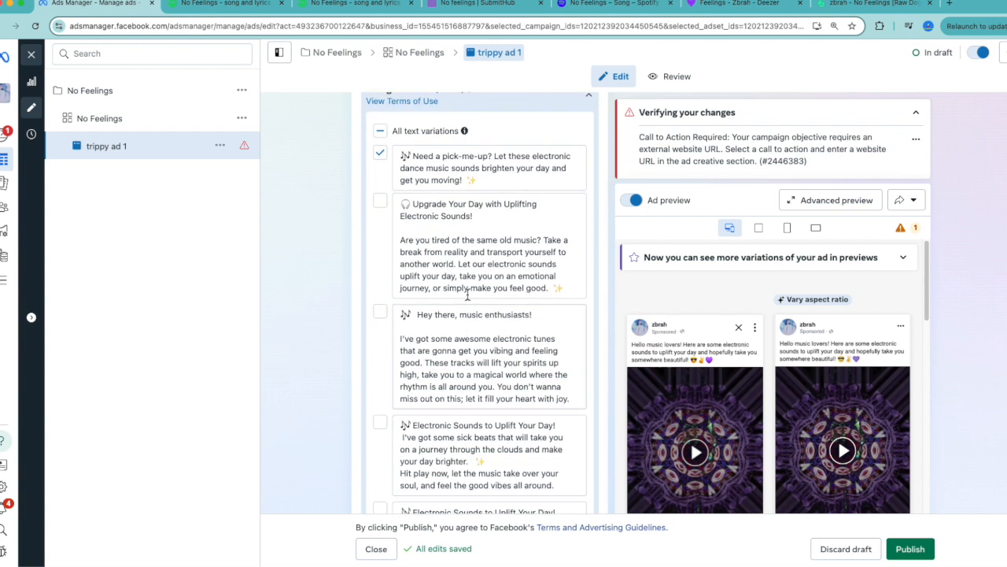
left_click(489, 212)
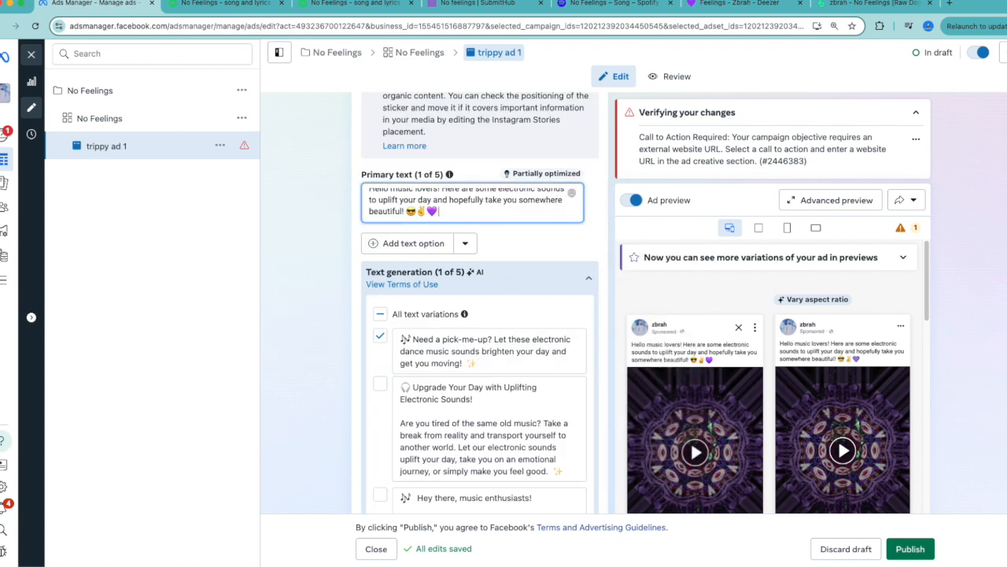
Step: Append zbrah - "No Feelings" to the primary text and set the headline to "zbrah - No Feelings"
type("zbrah")
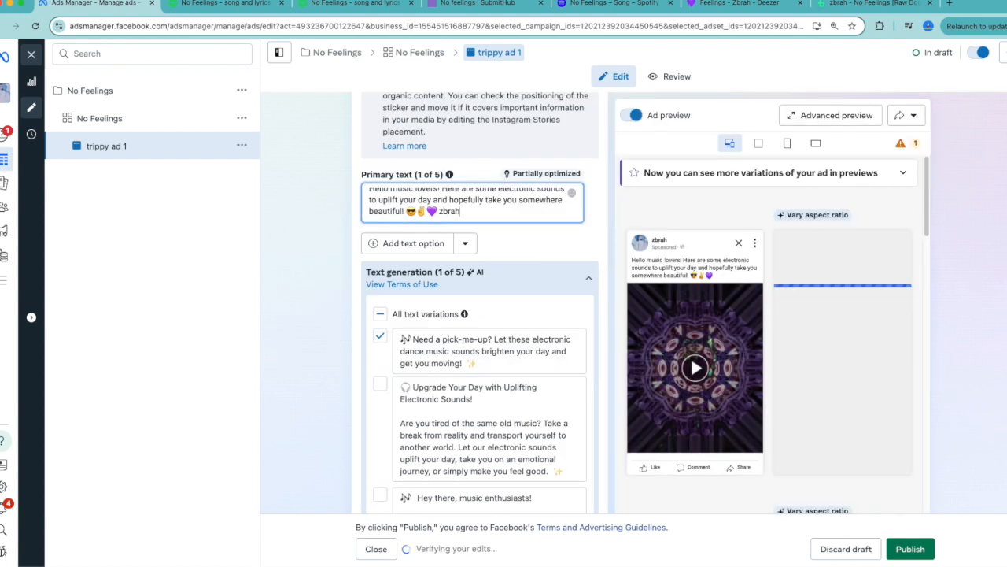
type(" - \"No Feelings")
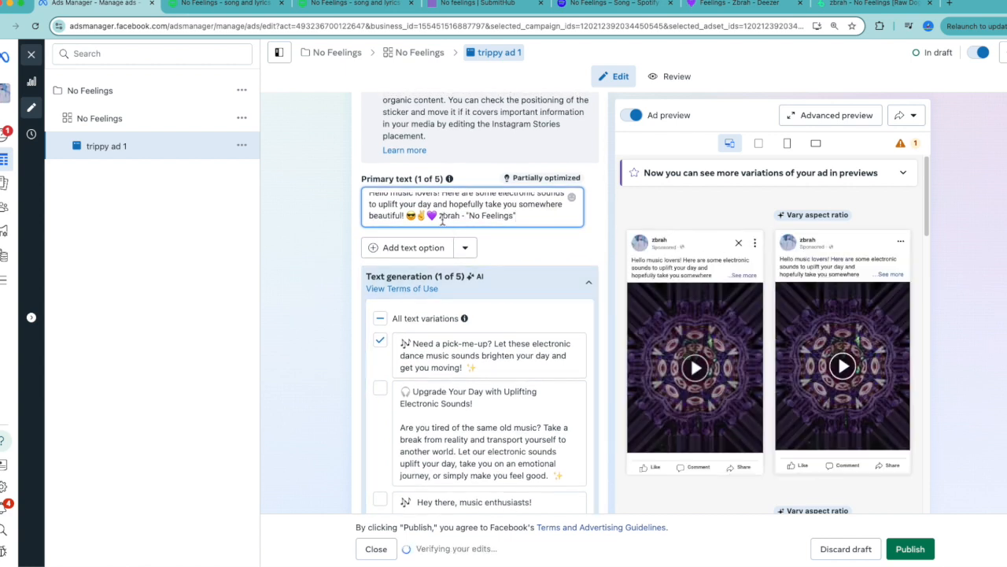
scroll(427, 288, "down", 6)
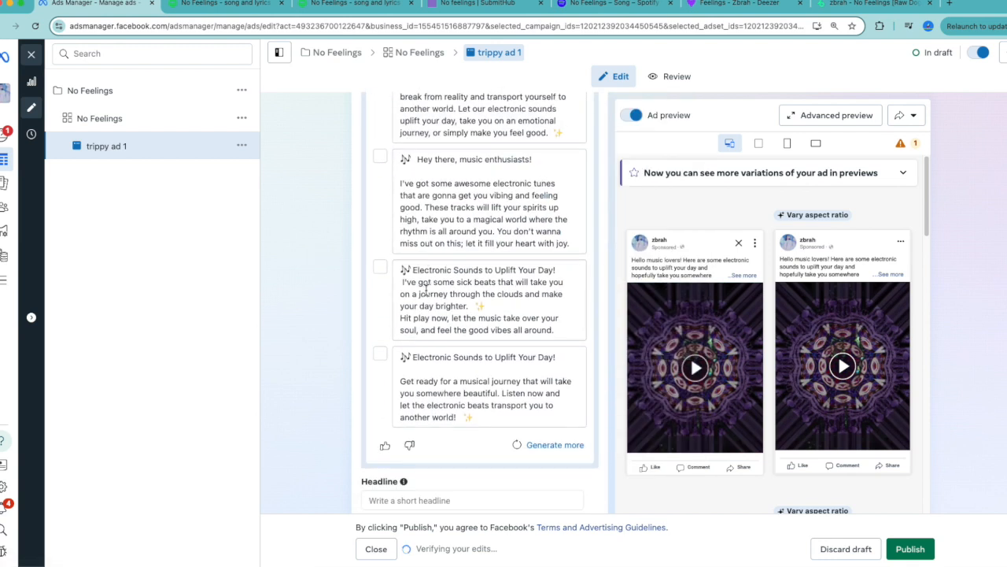
scroll(398, 280, "down", 4)
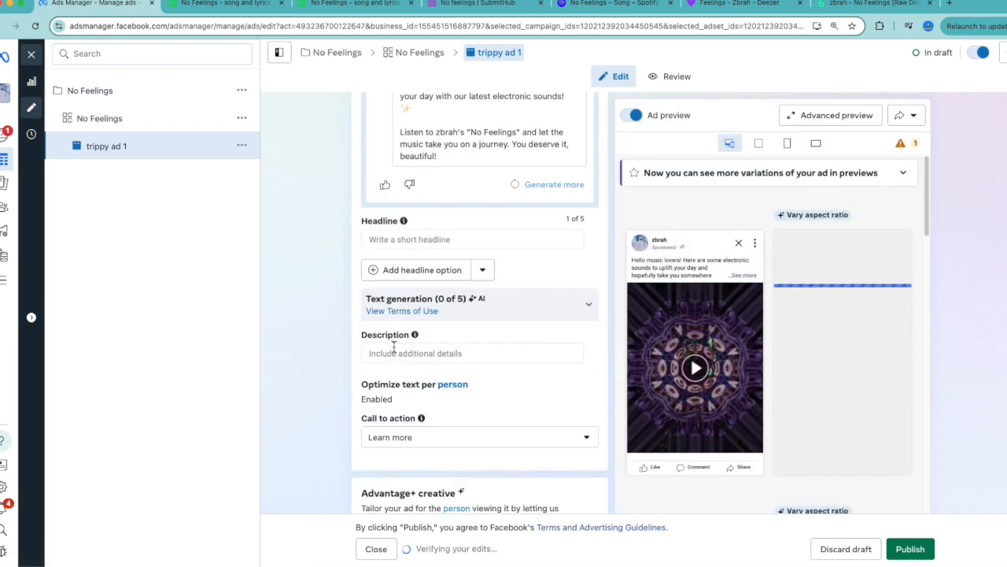
left_click(387, 239)
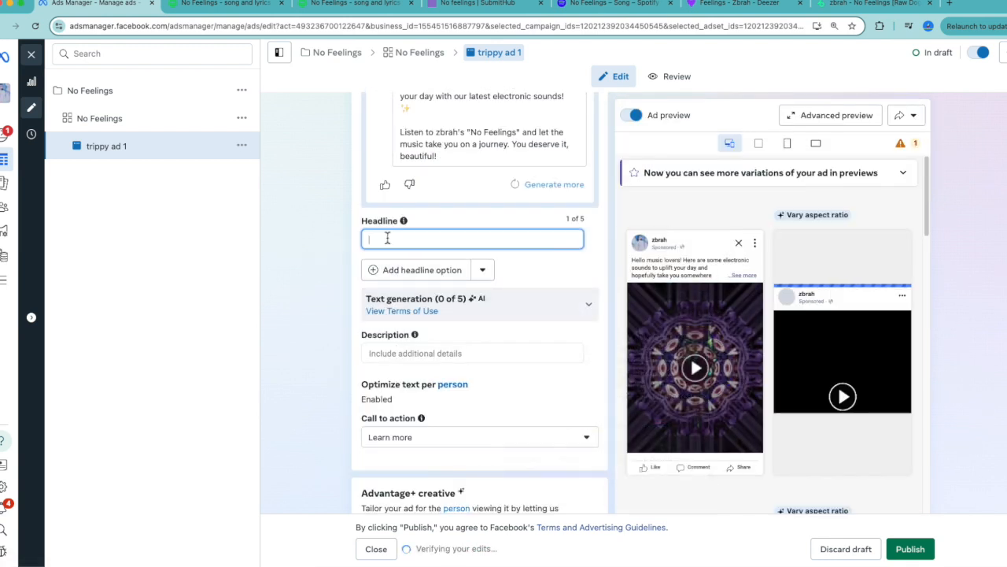
type("zbrah - ")
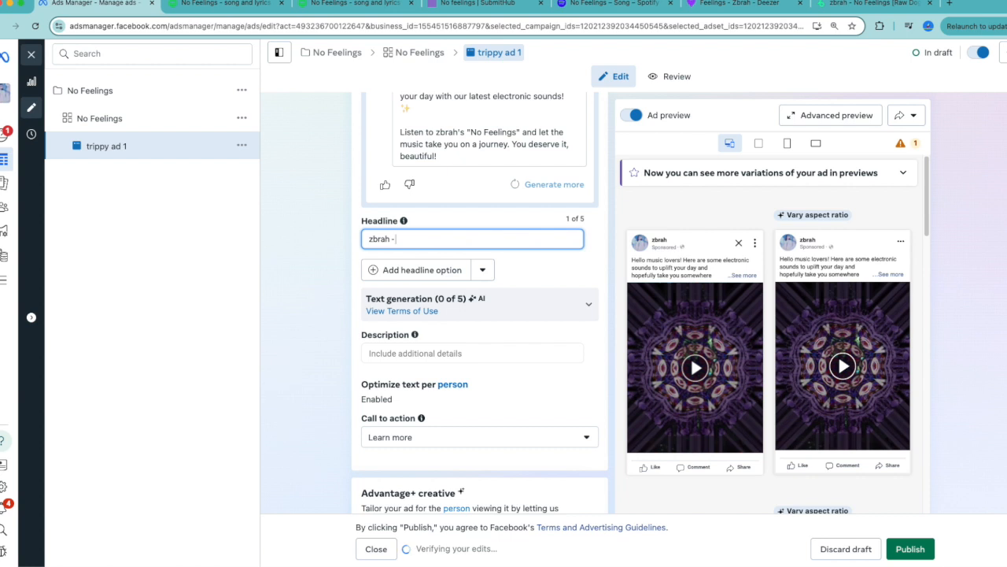
type("No Feelings")
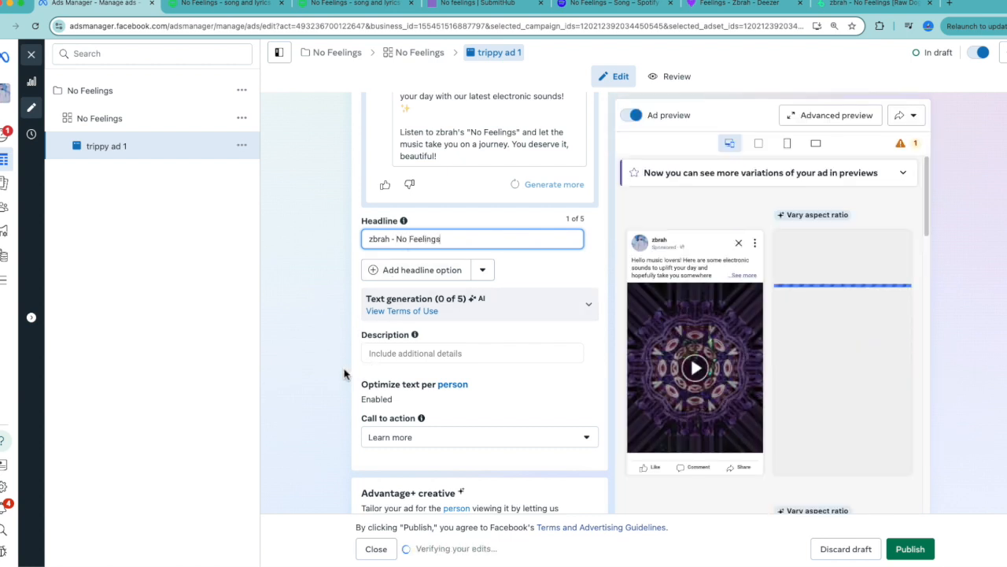
Step: Set the ad description to "CLICK. LISTEN. ENJOY."
left_click(388, 353)
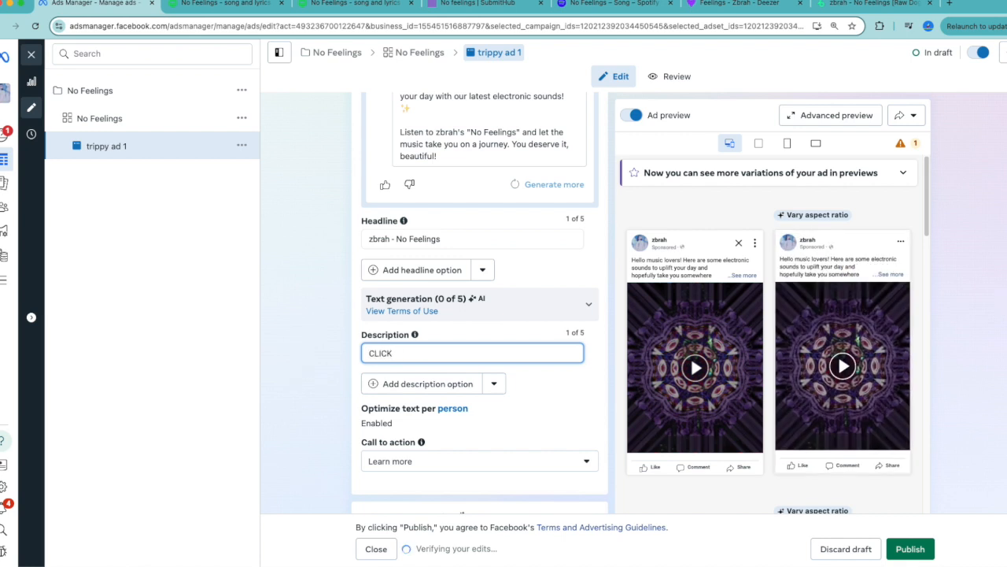
type("CLICK. LIST")
type("EN")
type(">")
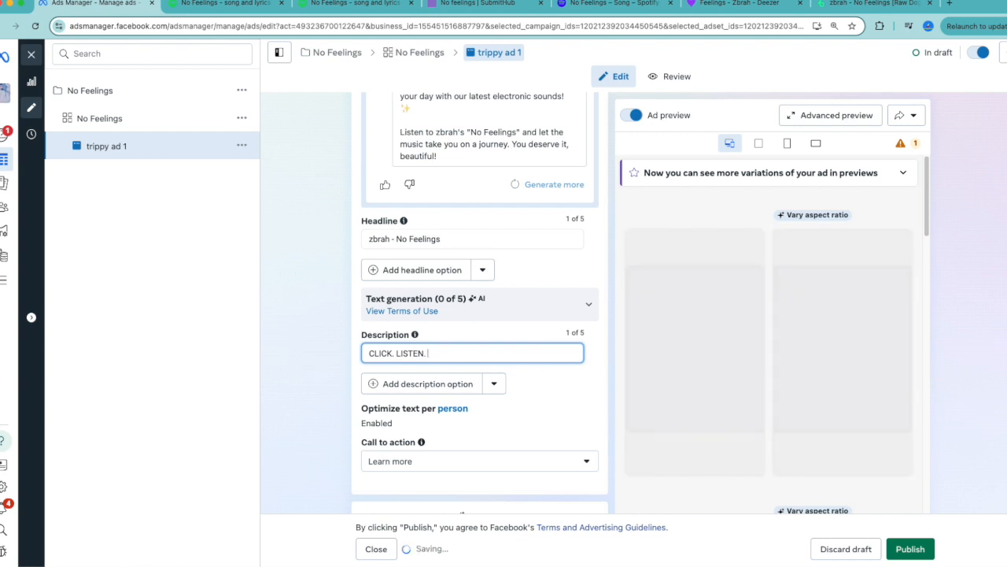
type(" ENJO")
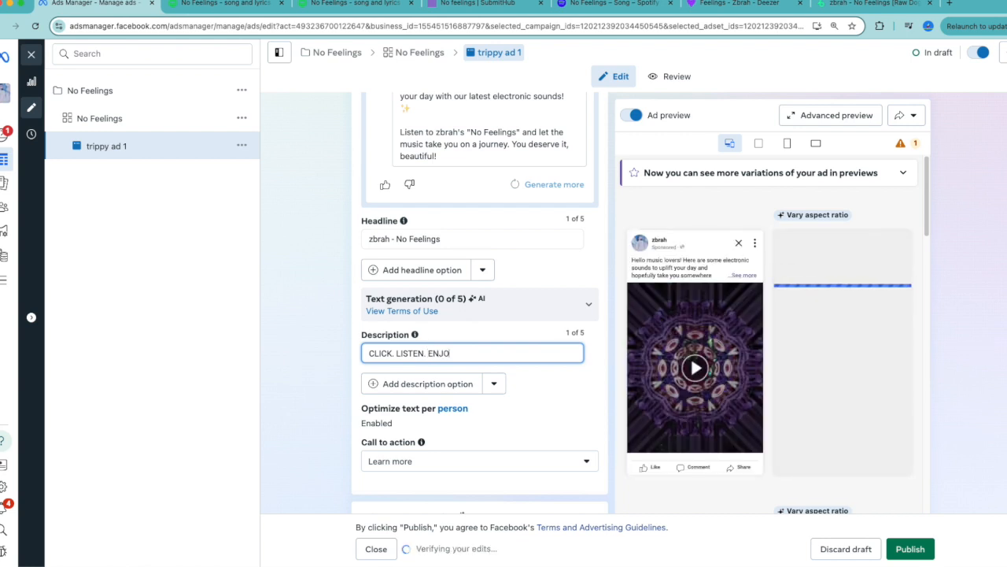
type("Y.")
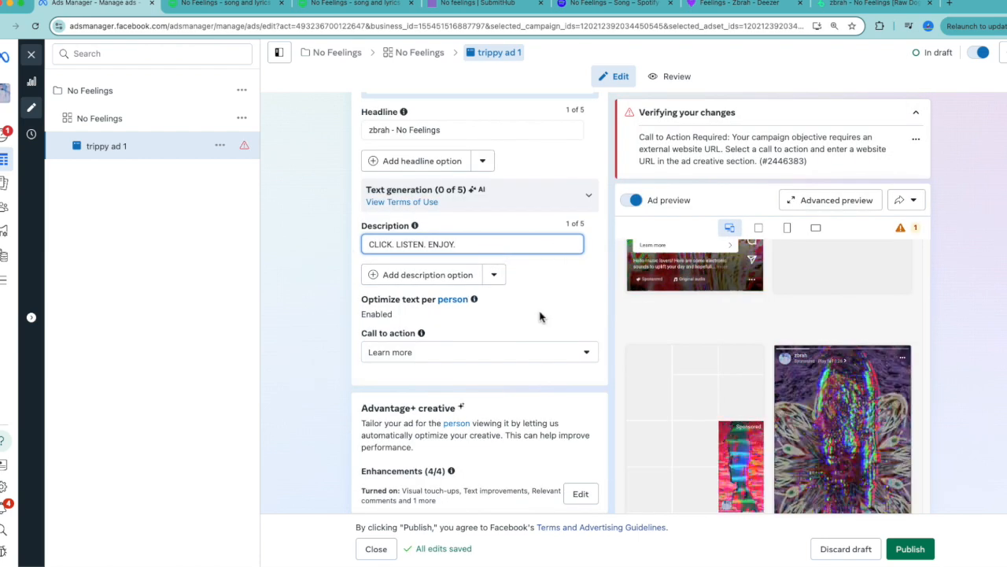
Step: Change the ad's call to action to Listen now
scroll(480, 352, "down", 1)
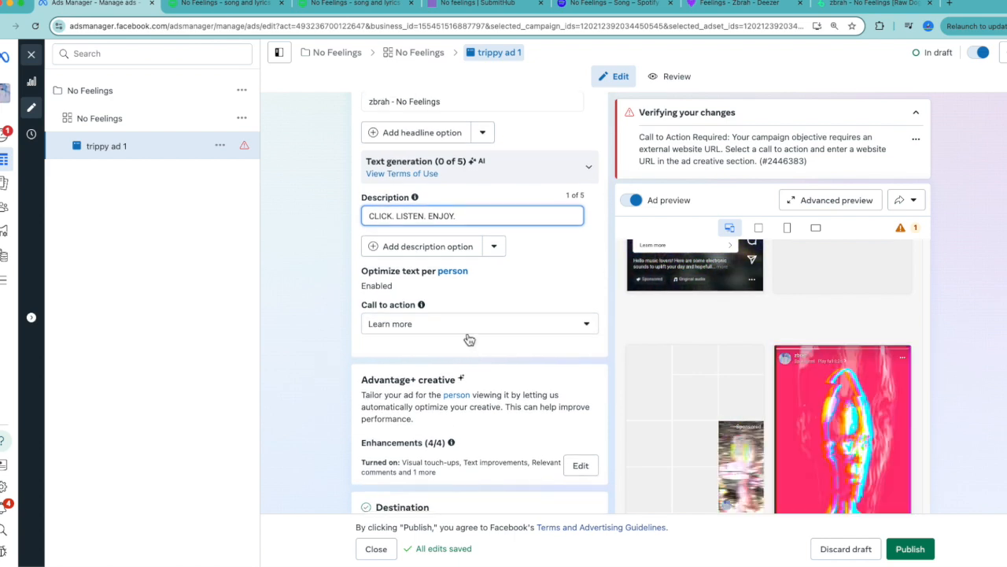
left_click_drag(417, 305, 349, 300)
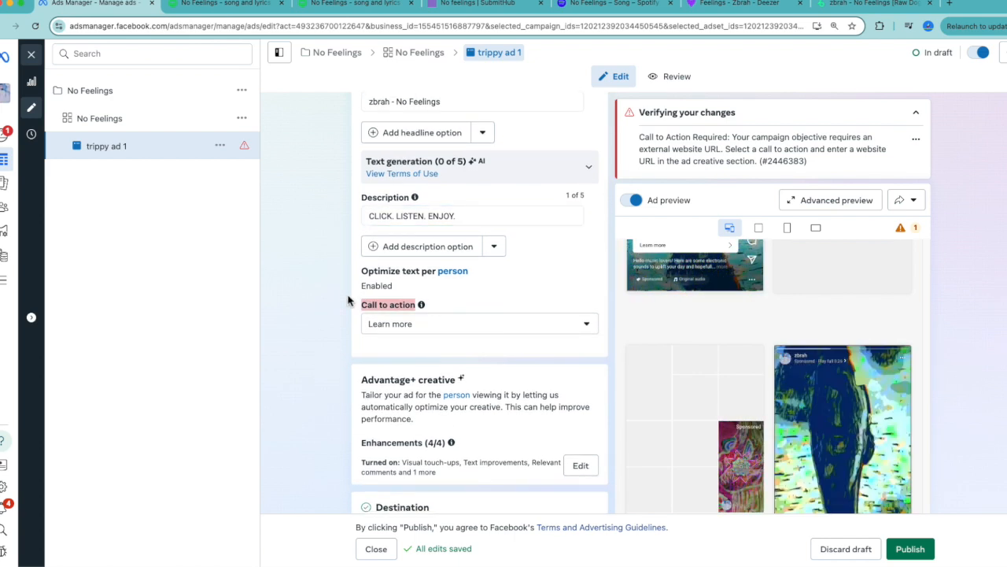
scroll(349, 300, "up", 5)
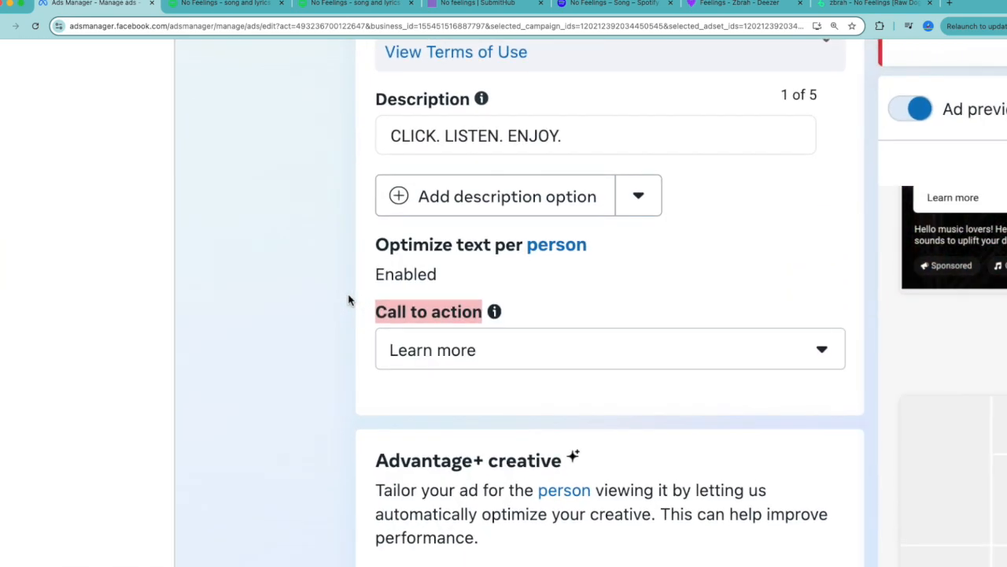
left_click(522, 353)
scroll(458, 496, "down", 3)
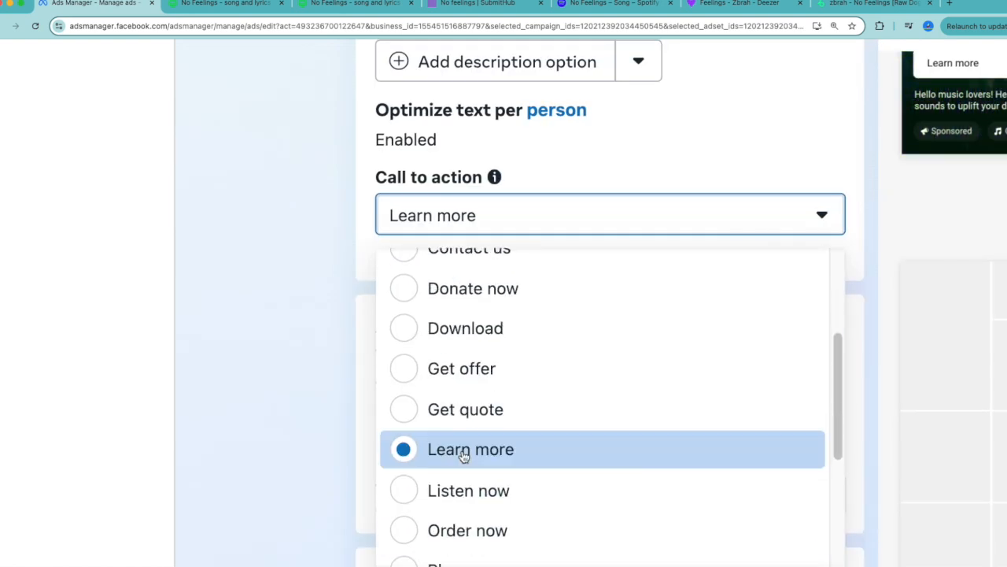
left_click(424, 458)
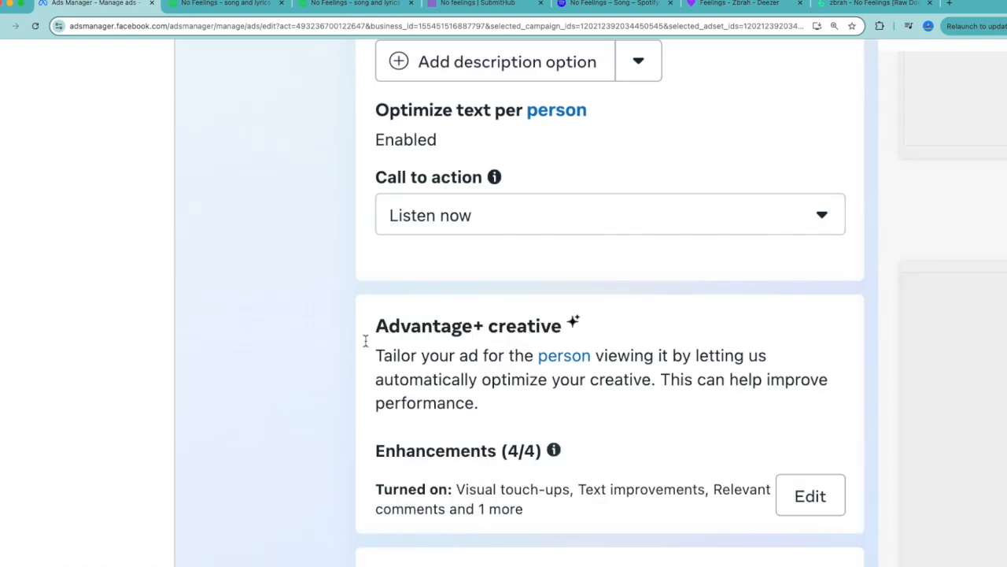
Step: Copy the No feelings link from SubmitHub and paste it as the ad's website URL in Ads Manager
scroll(355, 311, "down", 5)
scroll(355, 314, "down", 2)
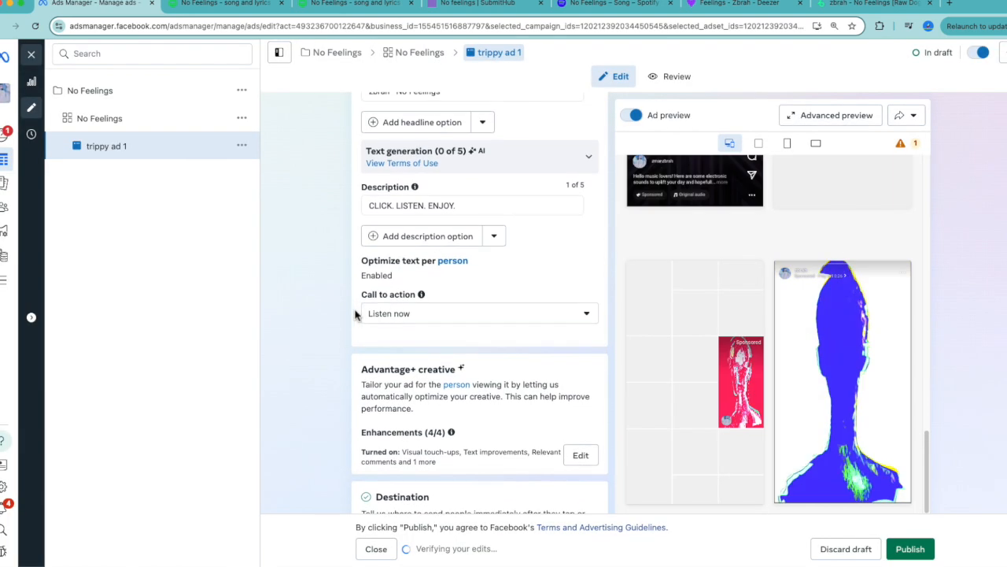
scroll(355, 315, "down", 5)
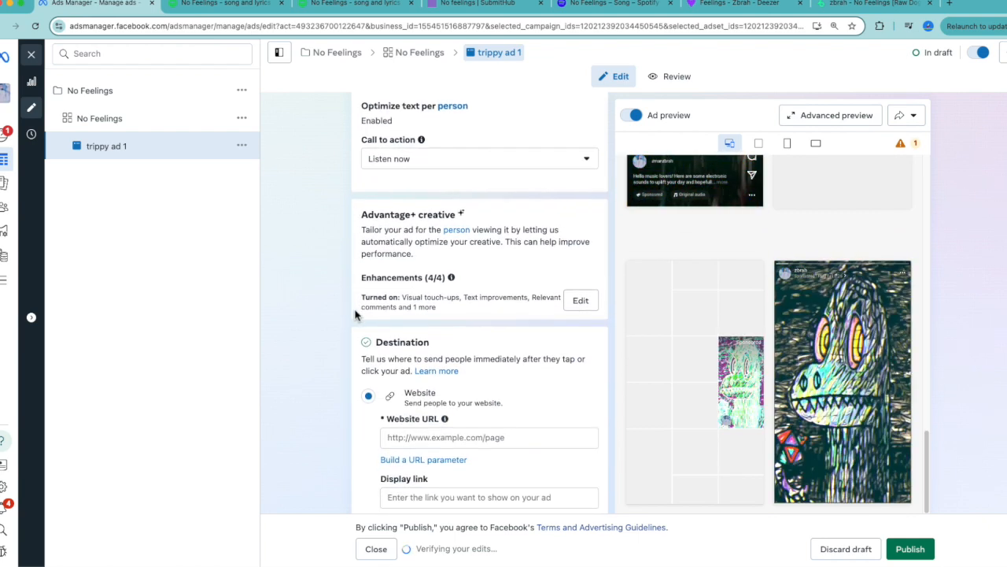
left_click(489, 323)
left_click(486, 3)
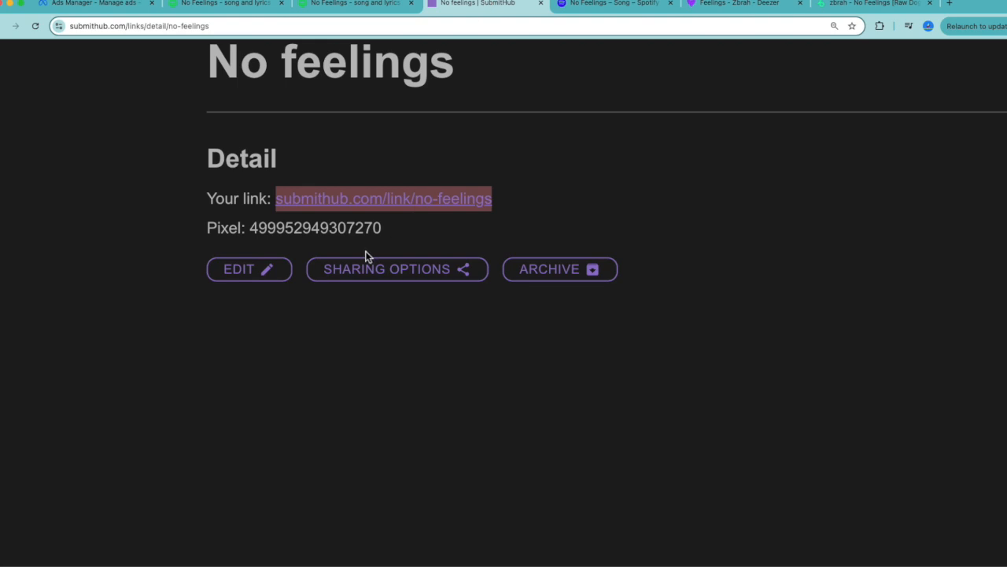
right_click(370, 202)
left_click(408, 264)
left_click(142, 4)
right_click(429, 329)
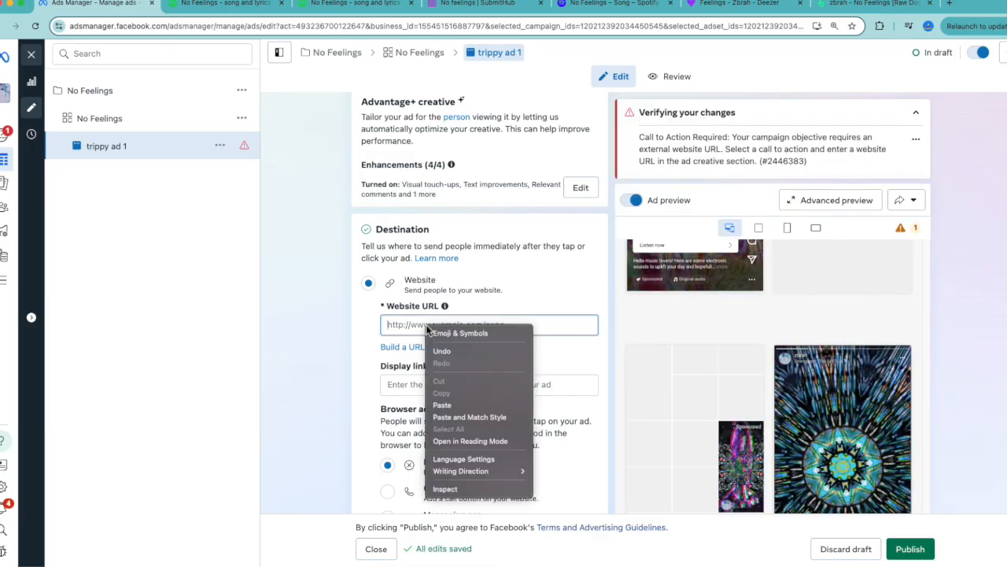
left_click(442, 405)
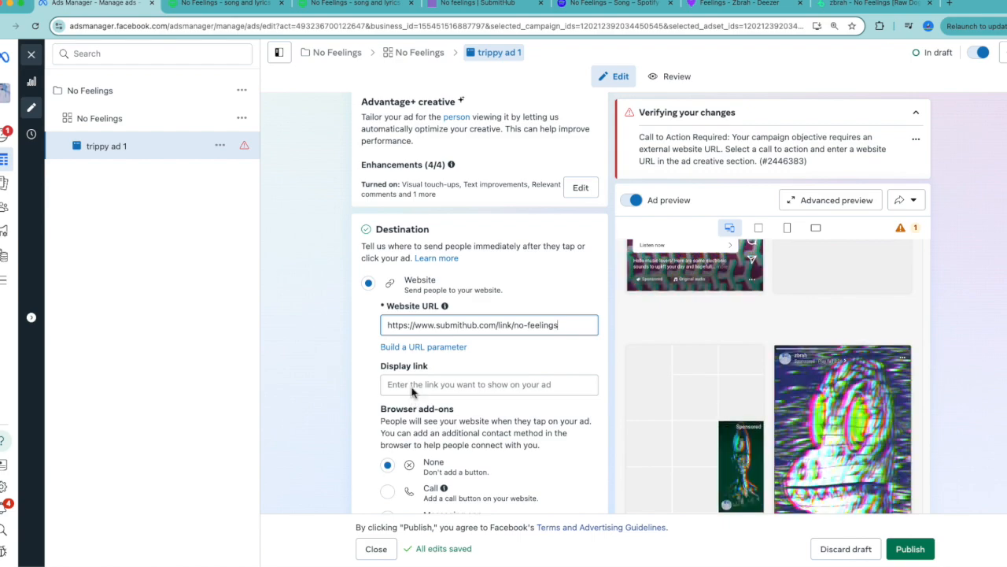
Step: Preview the destination website, close the preview, and review the ad's call to action and description settings
left_click(564, 331)
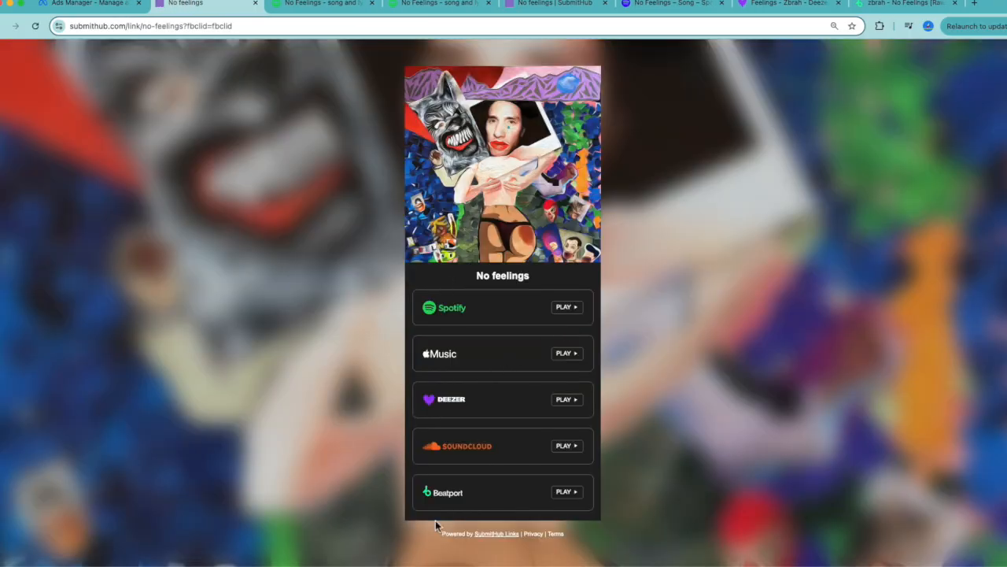
left_click(255, 4)
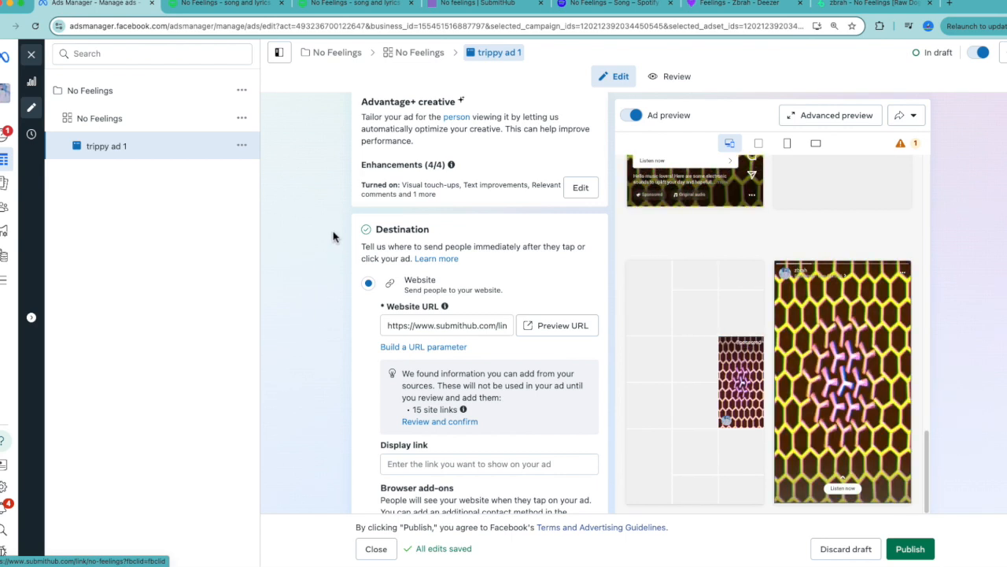
scroll(333, 236, "up", 2)
scroll(270, 180, "up", 1)
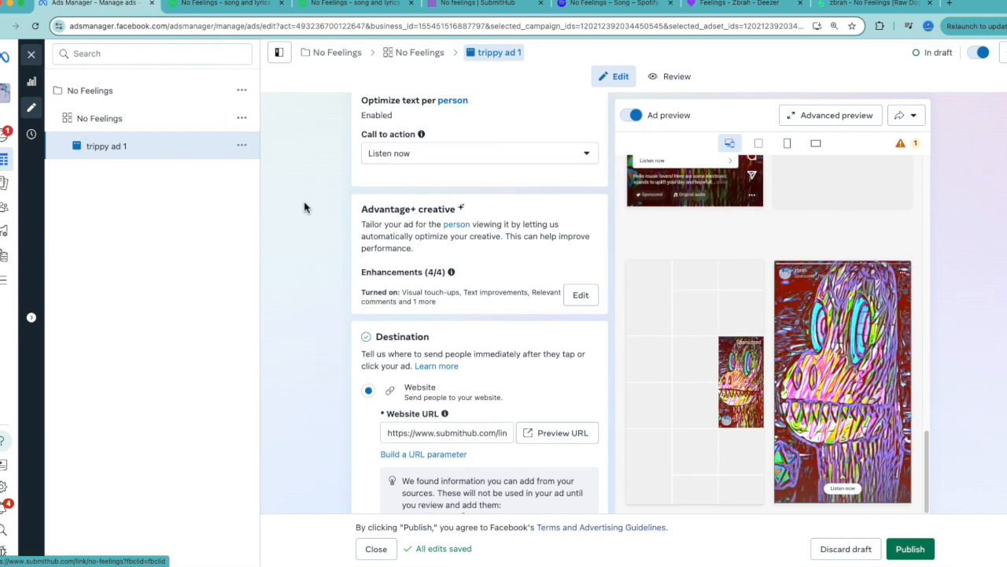
scroll(304, 202, "up", 3)
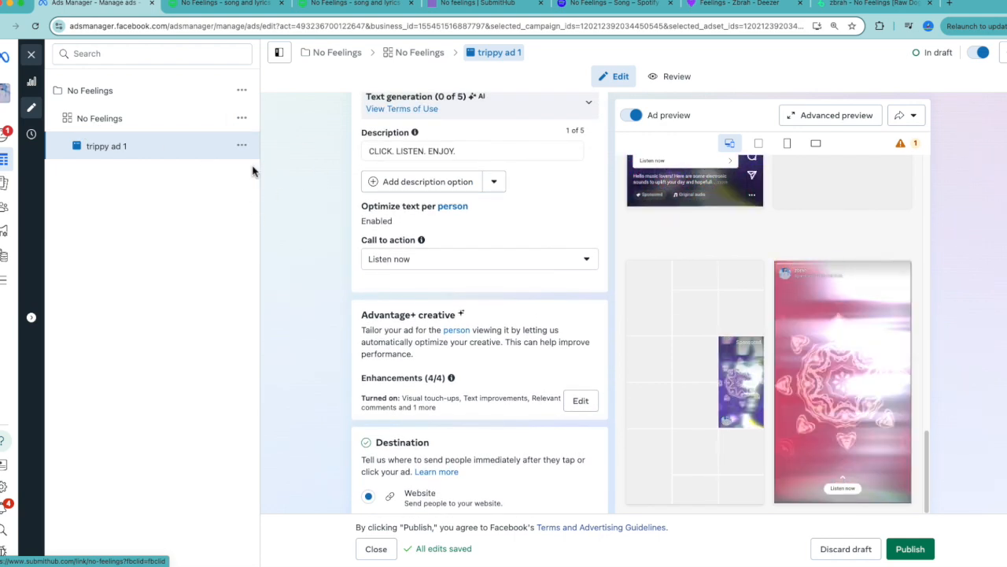
Step: Duplicate the No Feelings ad set once within the original campaign, keeping existing reactions, comments and shares on new ads
left_click(124, 126)
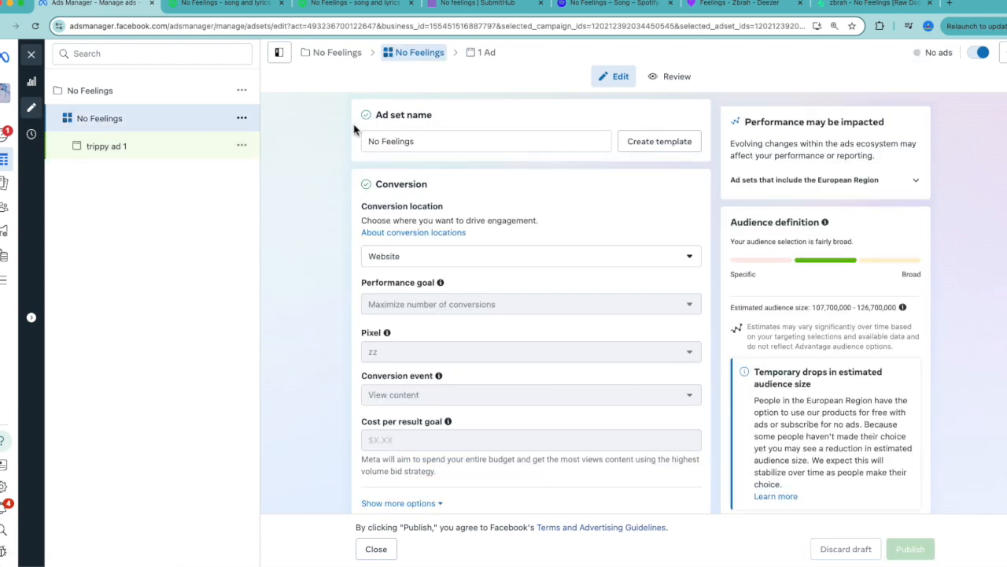
left_click(91, 157)
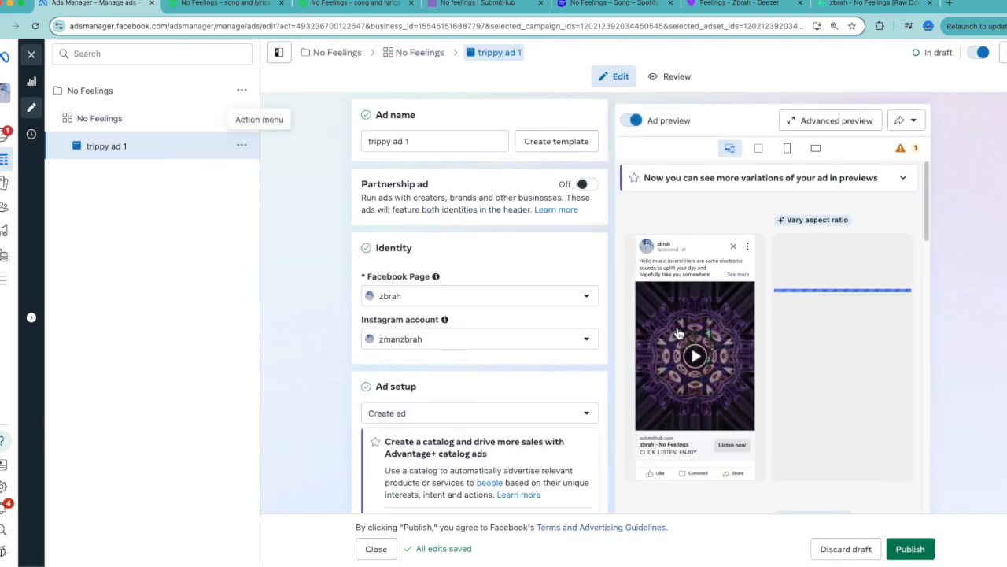
left_click(124, 128)
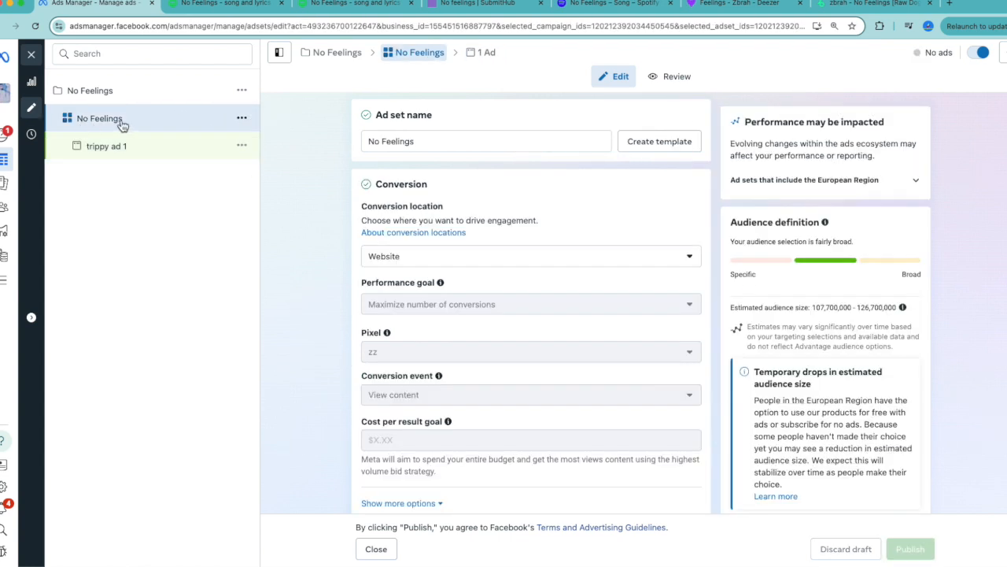
left_click(242, 118)
left_click(296, 196)
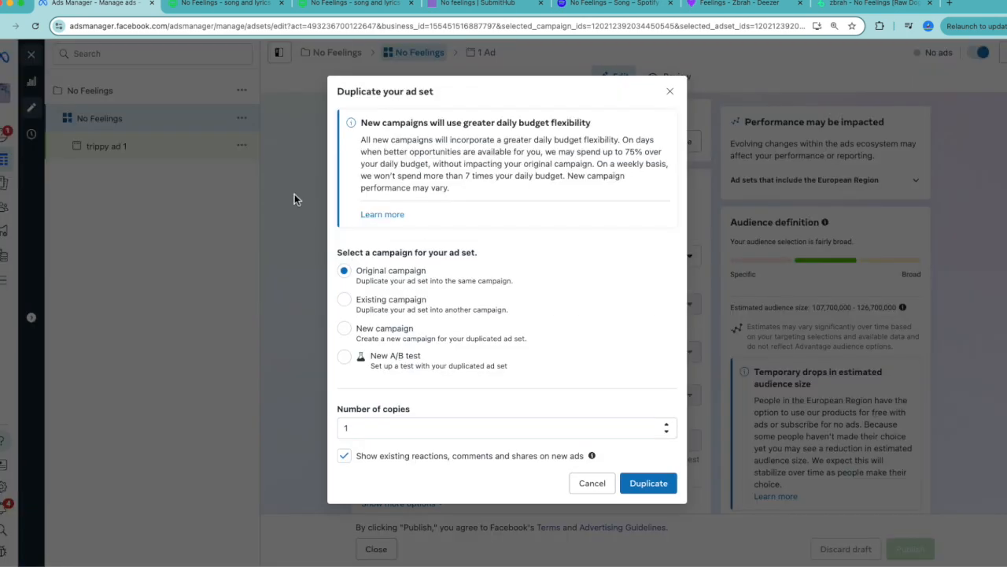
left_click(658, 488)
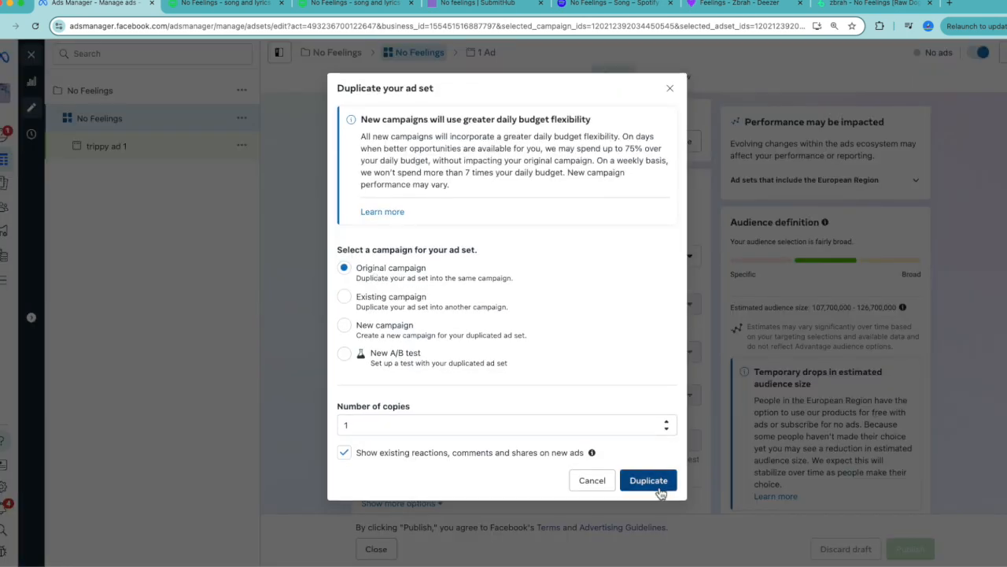
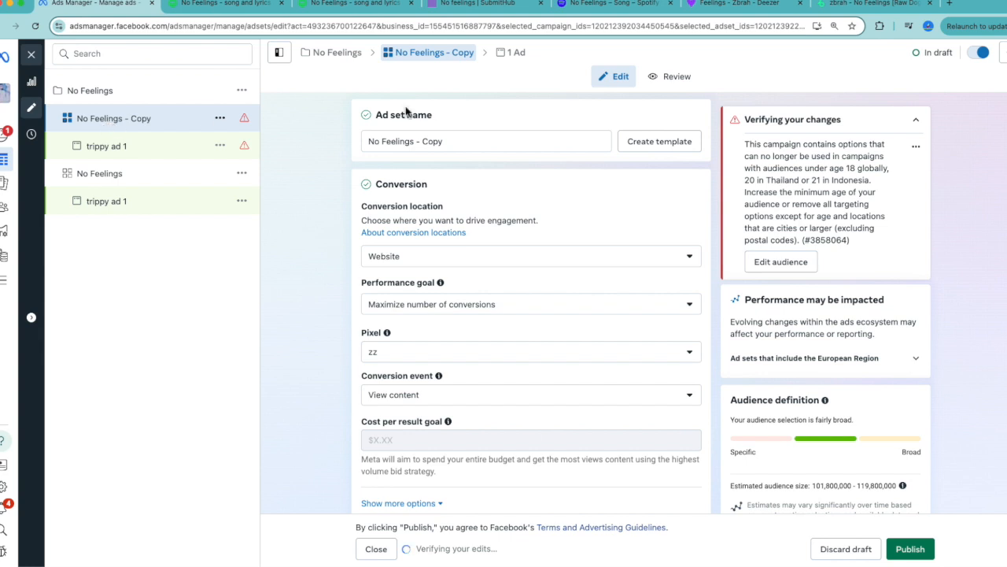
Step: Rename the original ad set "No Feelings trippy ad 1" and its copy "No Feeling trippy ad 2"
left_click_drag(442, 125, 375, 111)
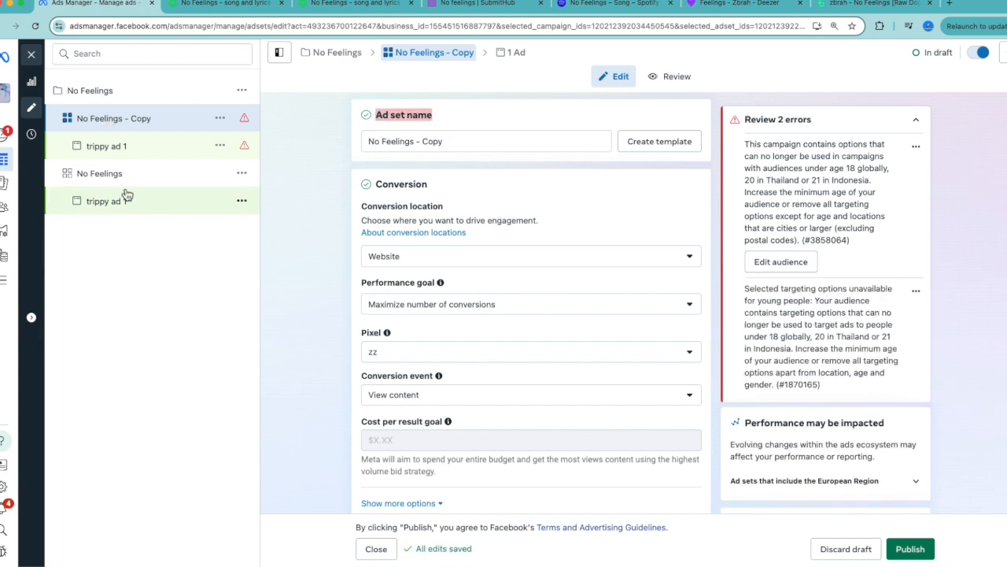
left_click(118, 153)
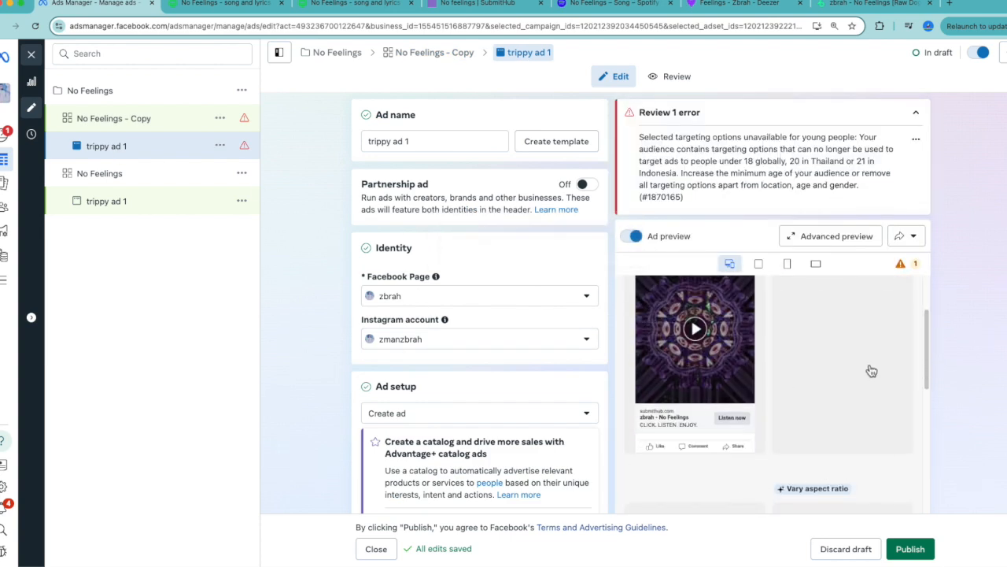
left_click(107, 122)
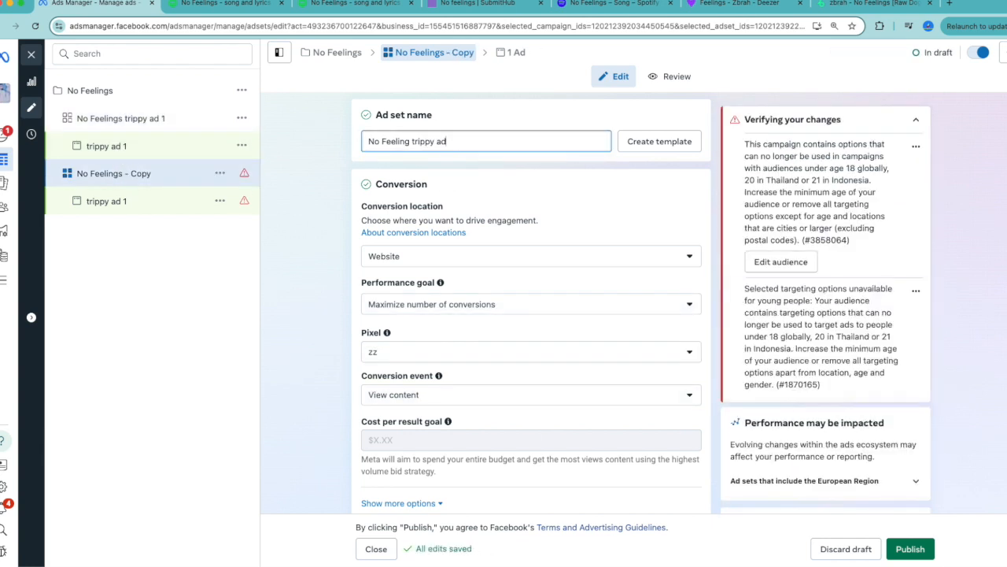
scroll(410, 343, "down", 1)
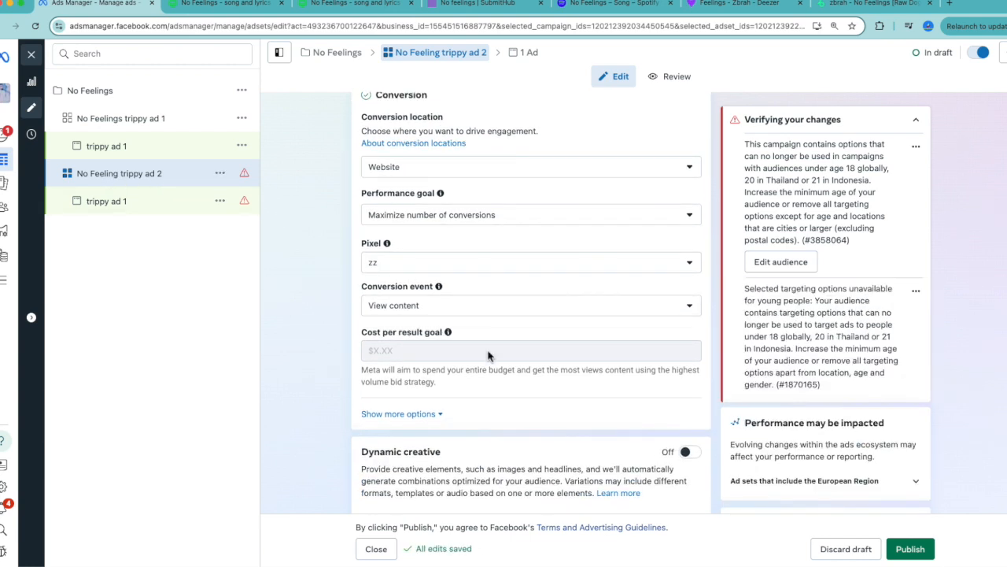
Step: In the No Feeling trippy ad 2 ad set, deselect the Instagram Explore home and Messenger Stories placements and select Facebook Reels
scroll(488, 356, "down", 15)
scroll(497, 374, "down", 15)
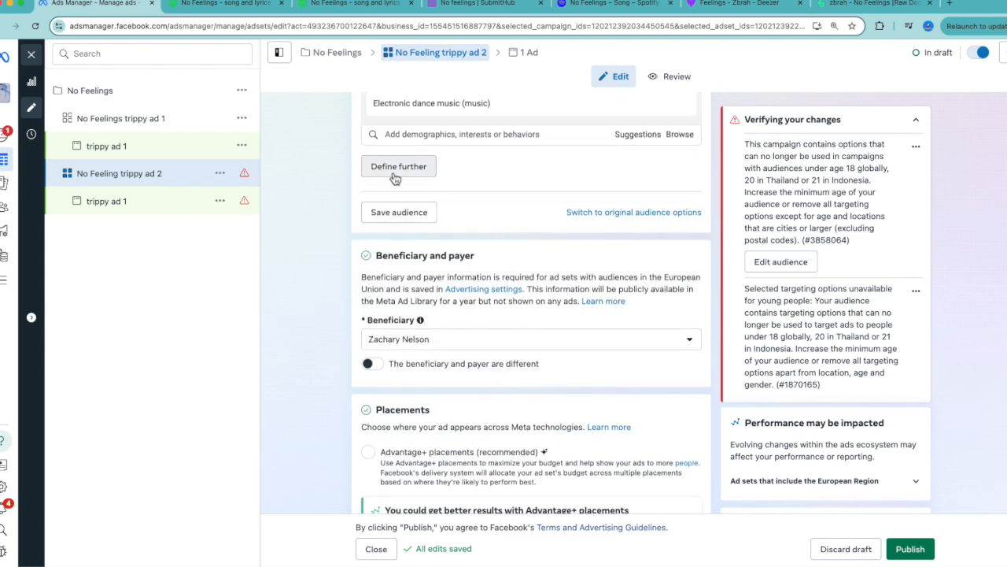
scroll(395, 178, "up", 2)
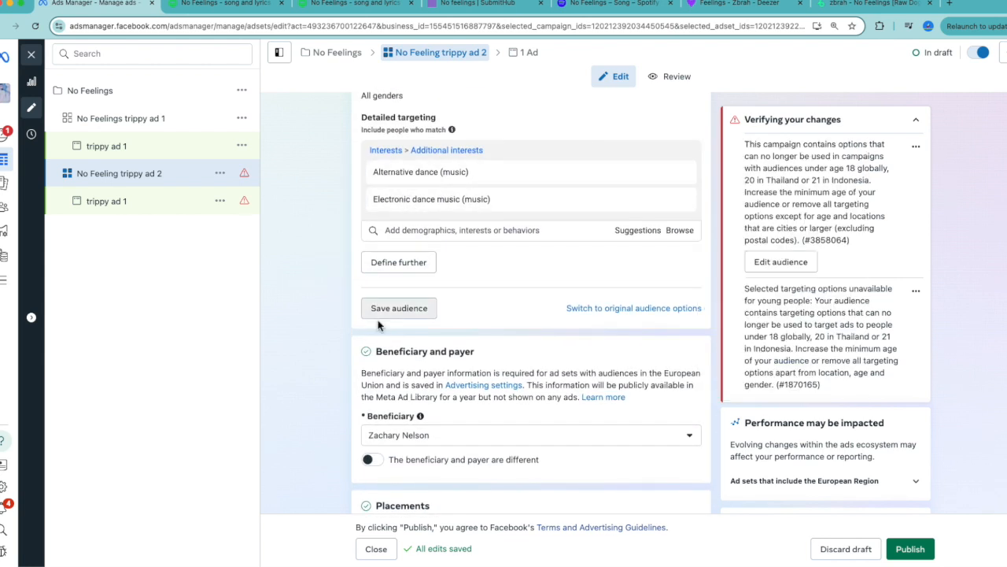
scroll(378, 325, "down", 5)
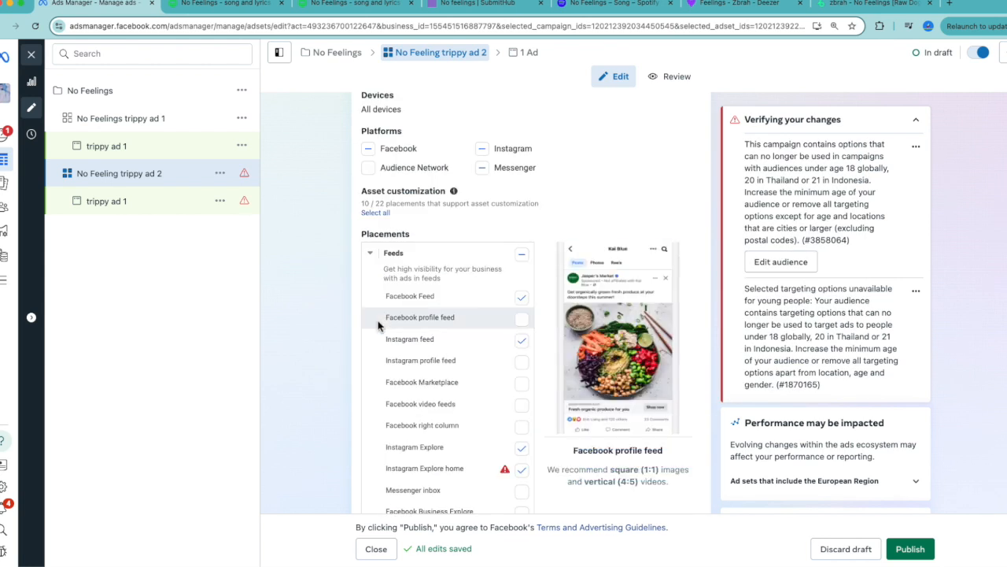
scroll(377, 326, "down", 4)
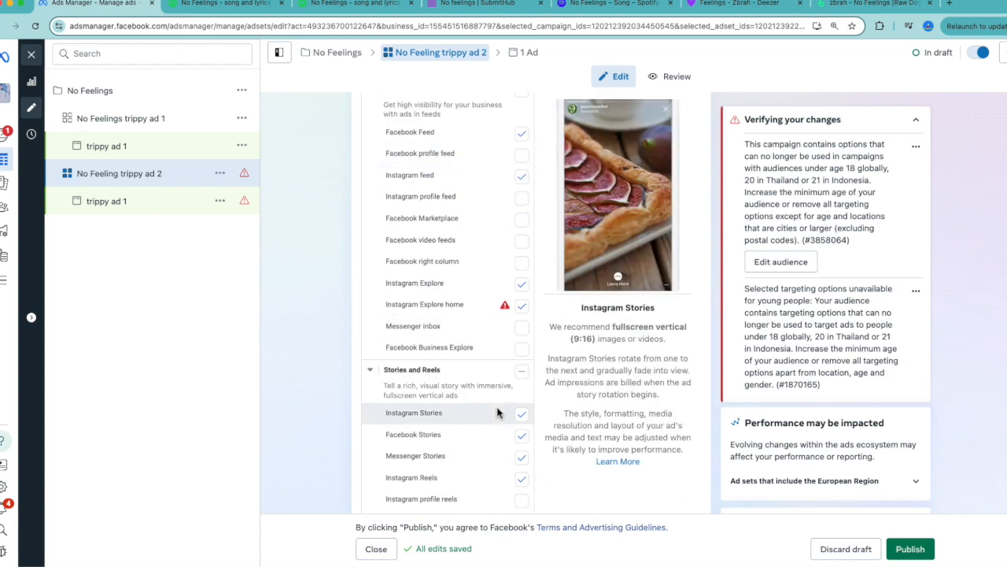
left_click(522, 304)
scroll(460, 340, "up", 2)
scroll(480, 378, "down", 3)
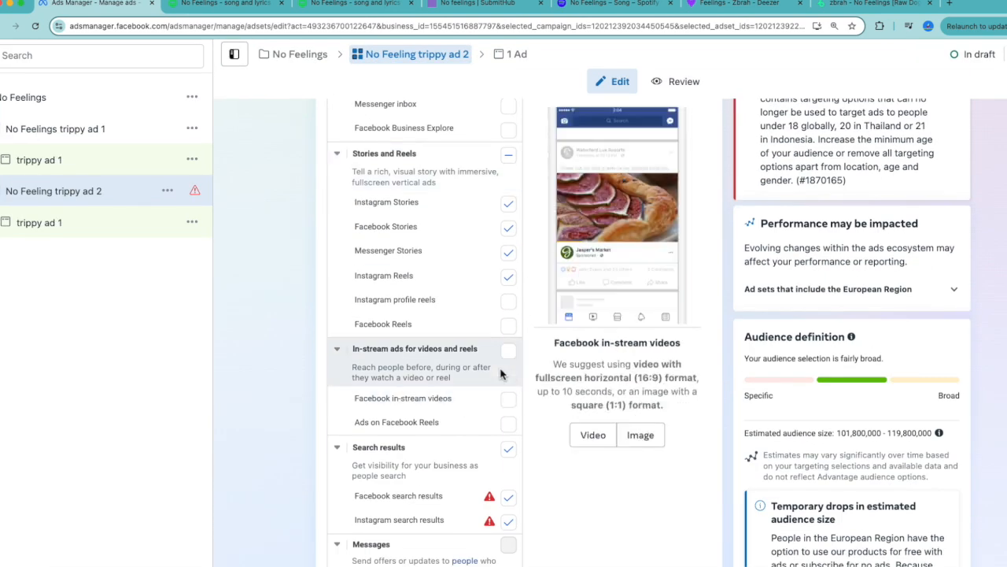
left_click(509, 331)
left_click(509, 253)
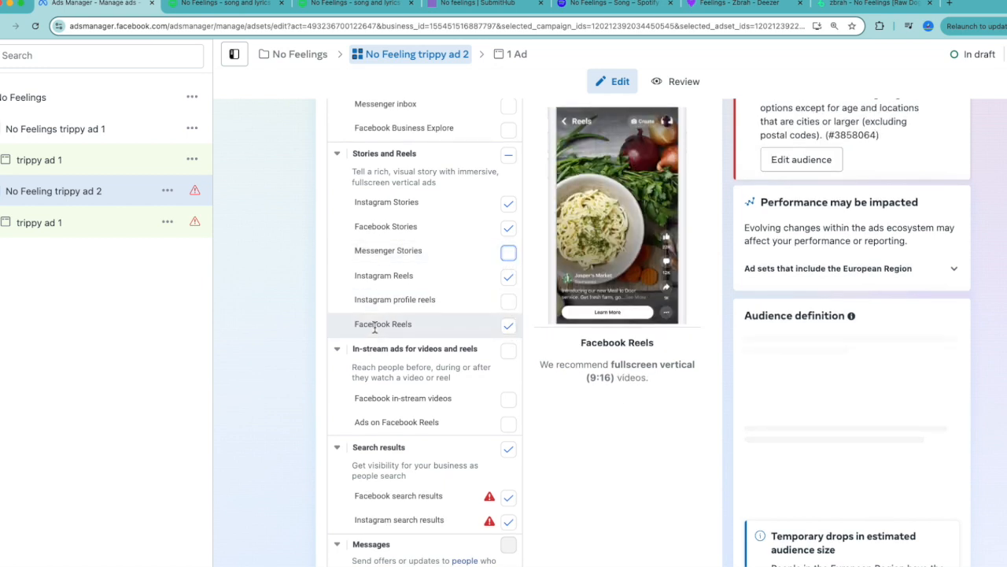
Step: Review the remaining feed and story placements and deselect all Search results placements for this ad set
scroll(417, 268, "up", 3)
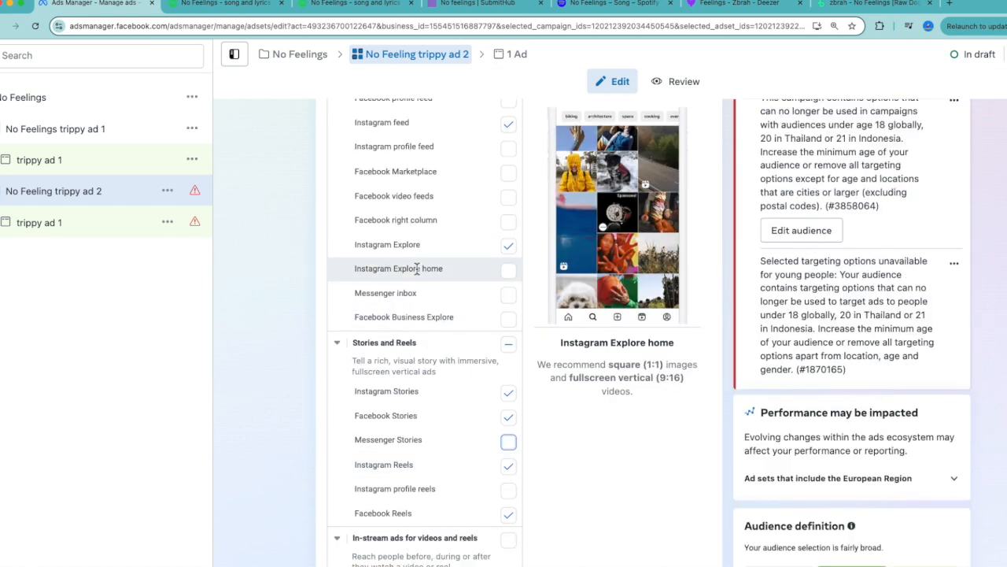
scroll(417, 269, "up", 2)
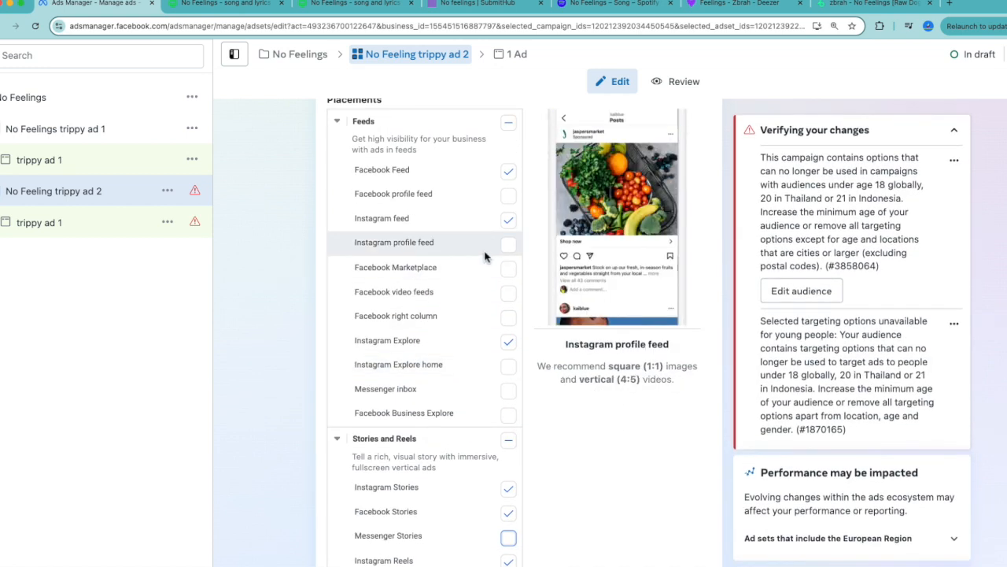
scroll(433, 440, "down", 3)
scroll(432, 447, "up", 4)
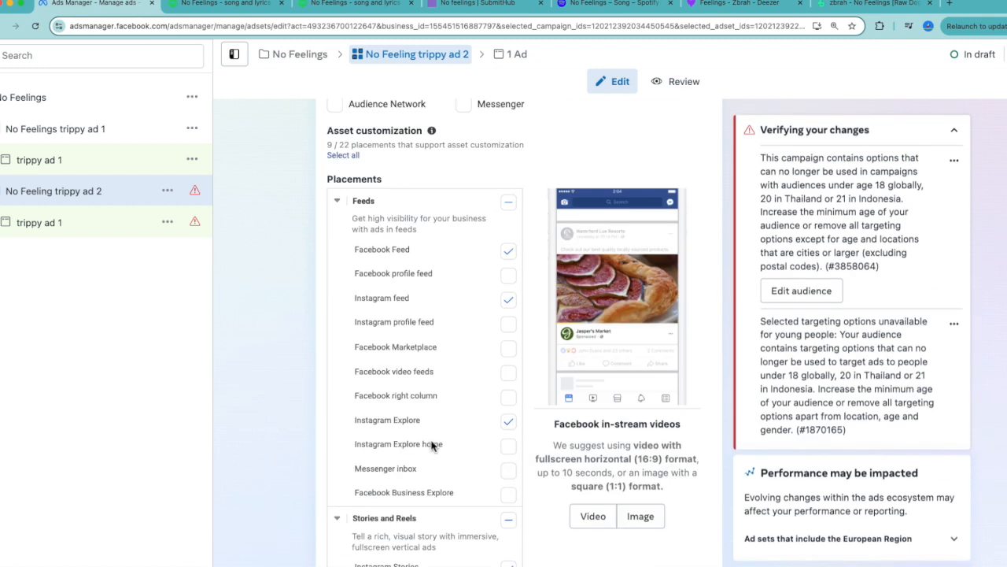
scroll(432, 446, "down", 6)
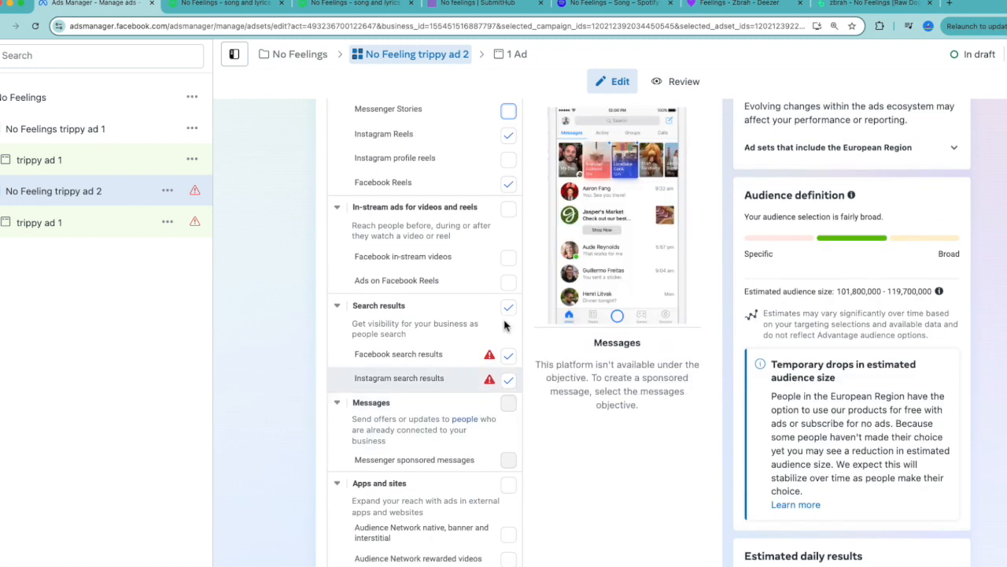
left_click(508, 309)
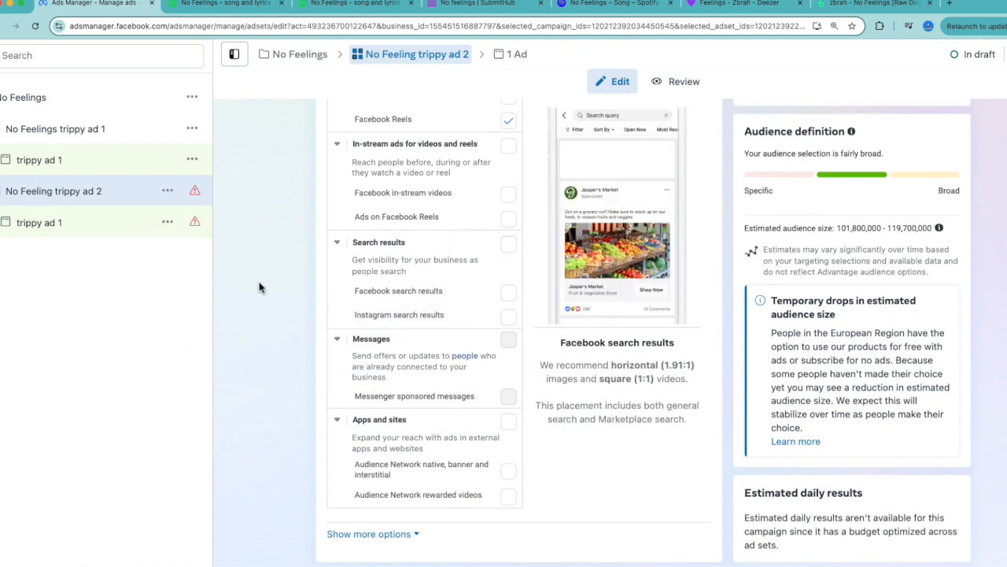
Step: Rename the ad inside the No Feeling trippy ad 2 ad set "trippy ad 2"
left_click(57, 228)
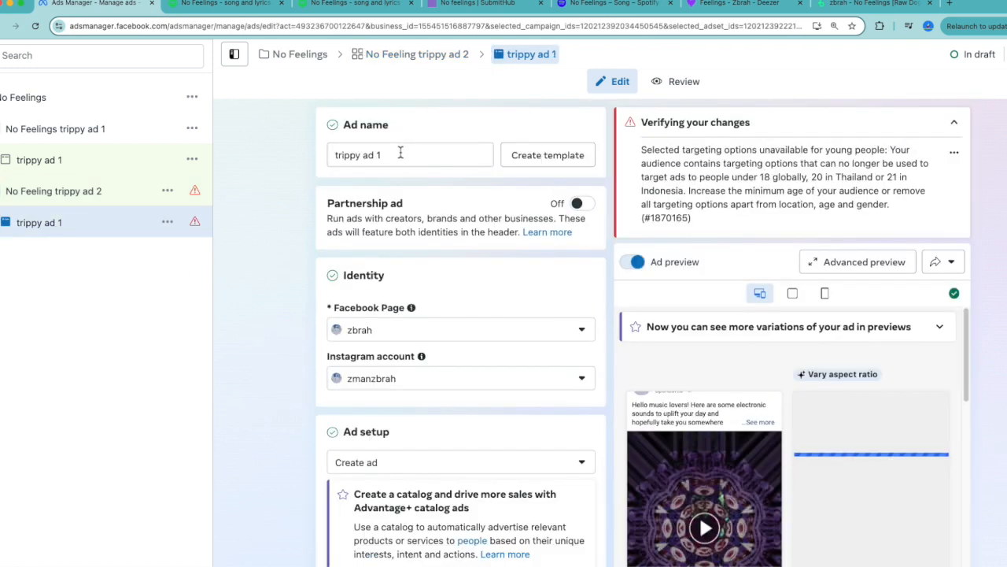
left_click(399, 155)
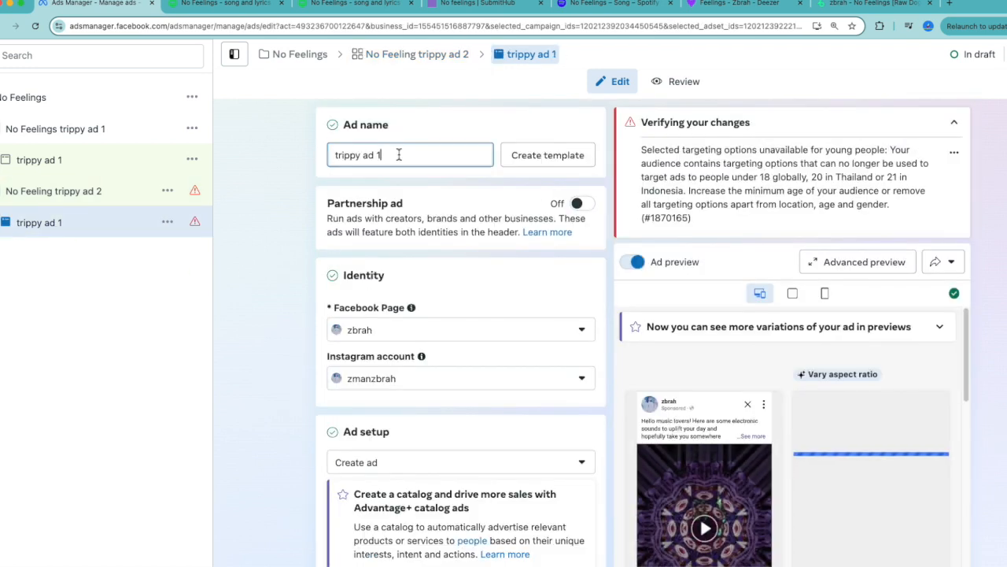
scroll(364, 376, "down", 7)
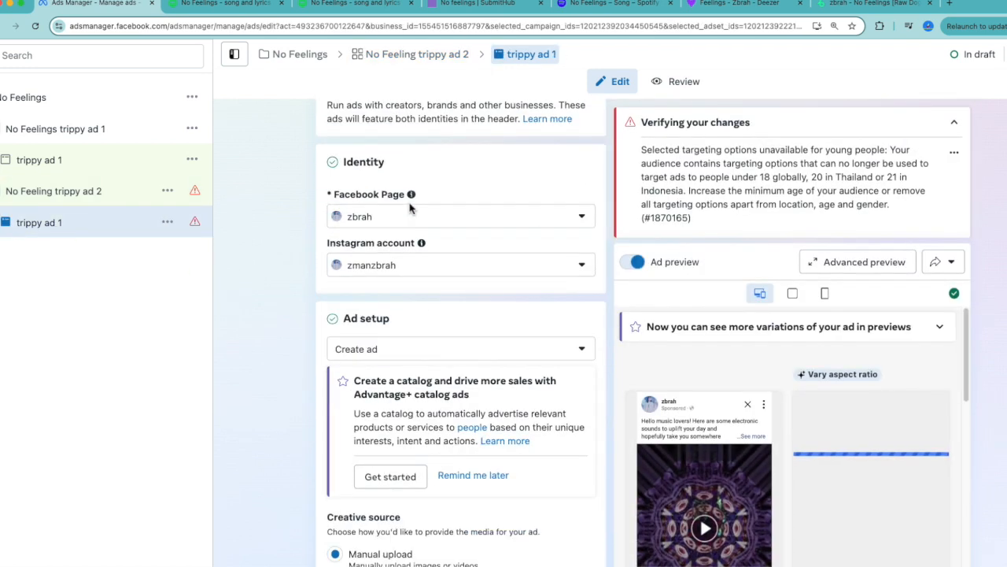
Step: Replace trippy ad 2's media with the purple tunnel No feelings video from the account videos, keeping its full length
scroll(364, 376, "down", 8)
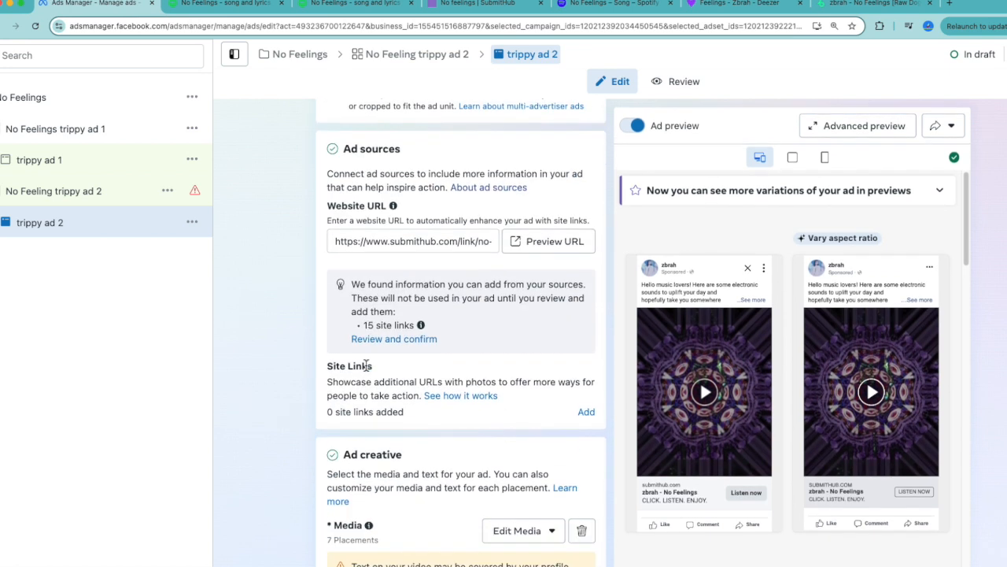
left_click(526, 313)
left_click(519, 369)
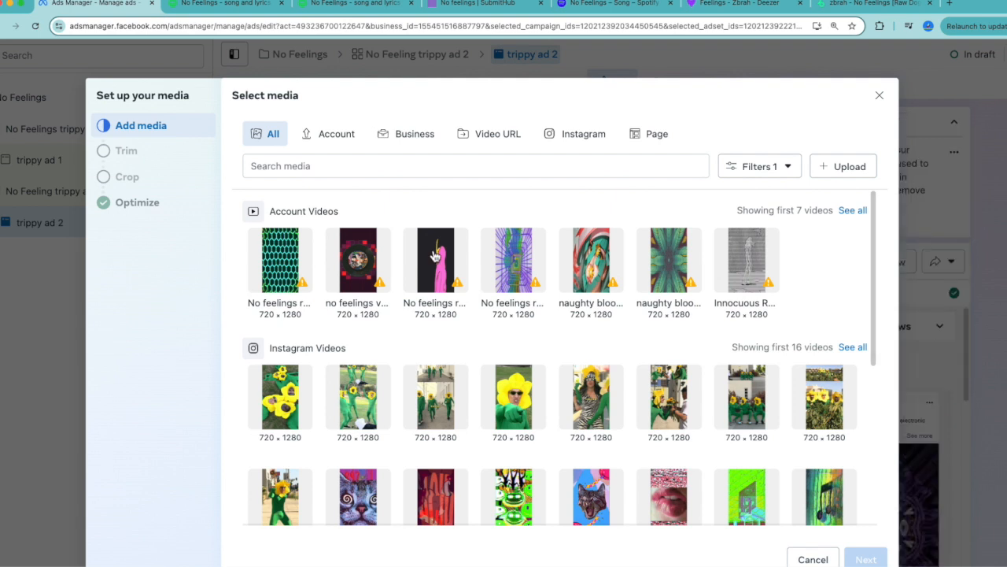
left_click(457, 279)
left_click(520, 265)
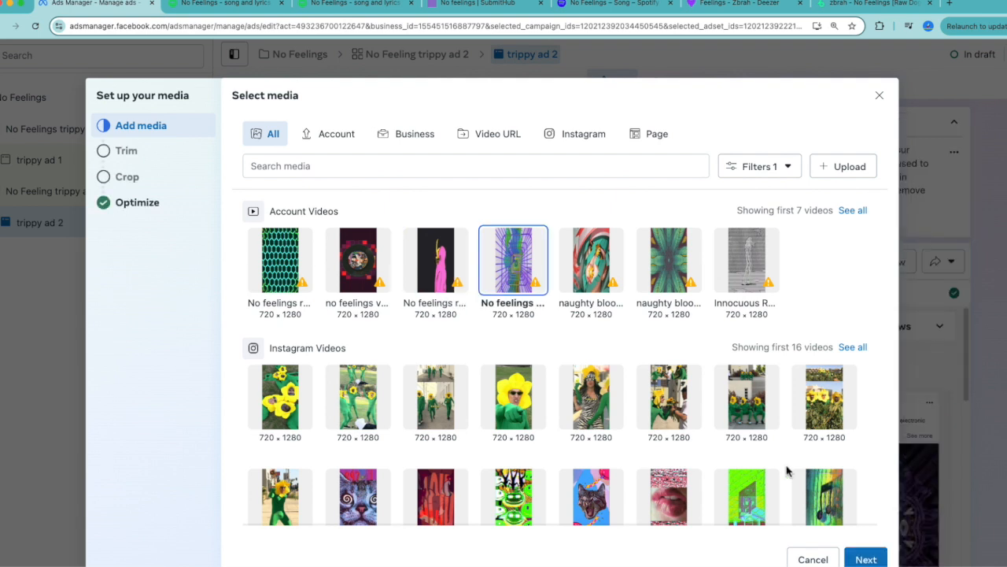
left_click(869, 558)
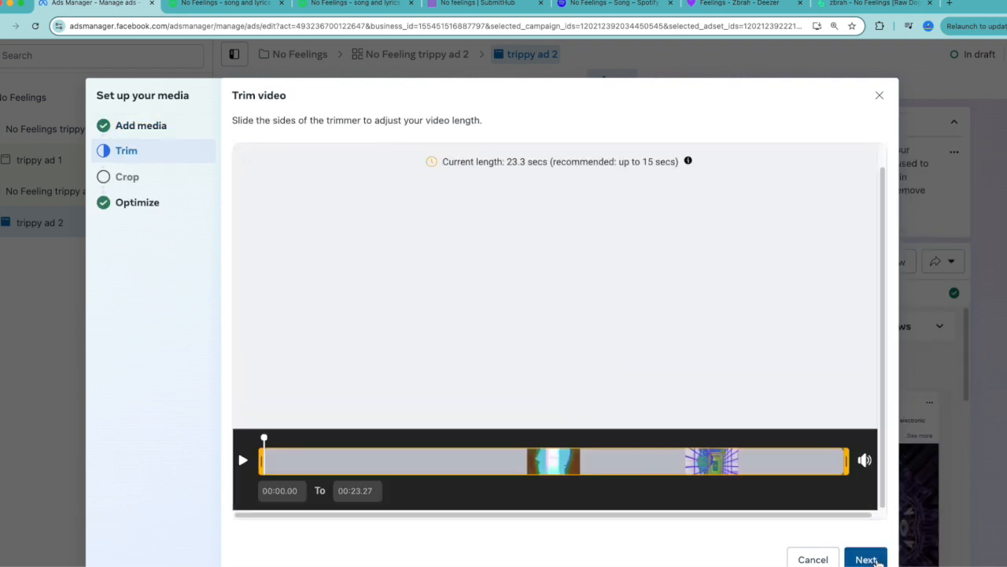
left_click(866, 559)
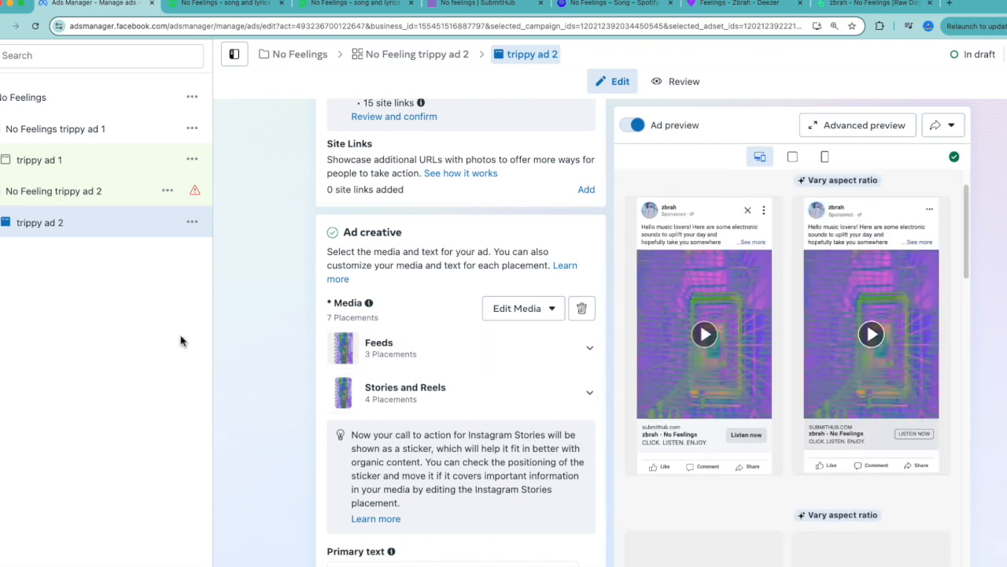
Step: Duplicate the No Feelings trippy ad 1 ad set once with its original setup in the original campaign, keeping existing reactions, comments and shares
scroll(495, 479, "down", 4)
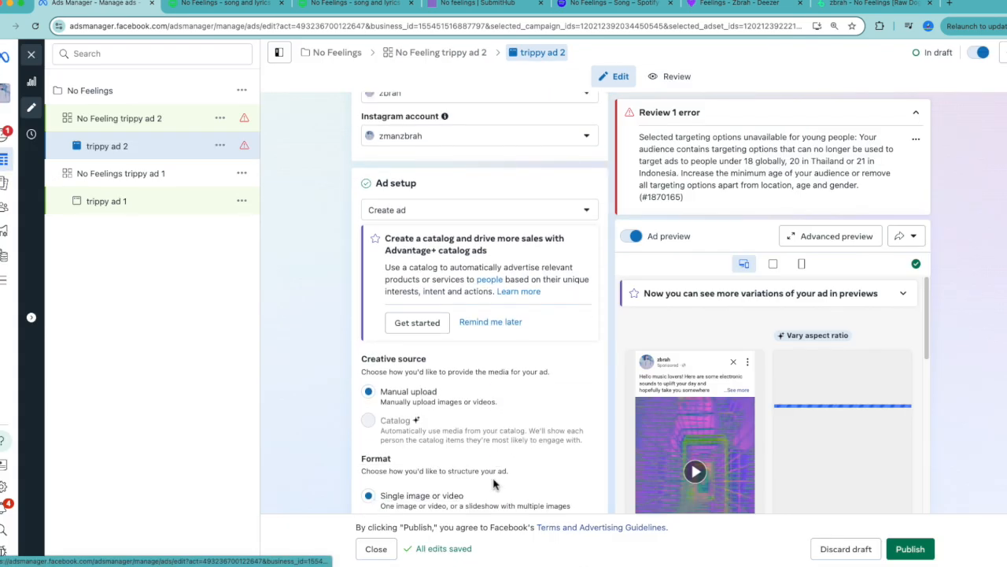
scroll(504, 437, "down", 2)
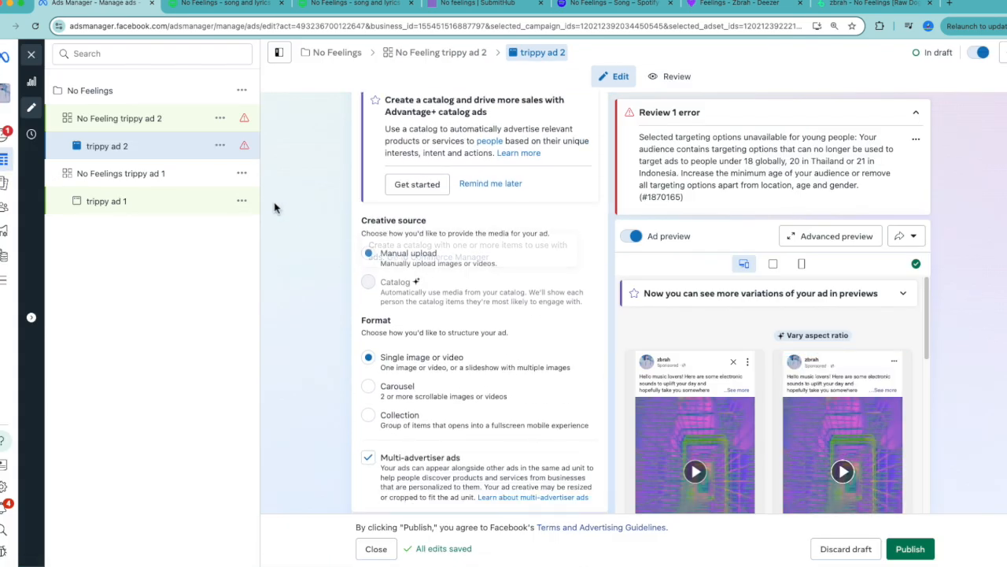
left_click(242, 175)
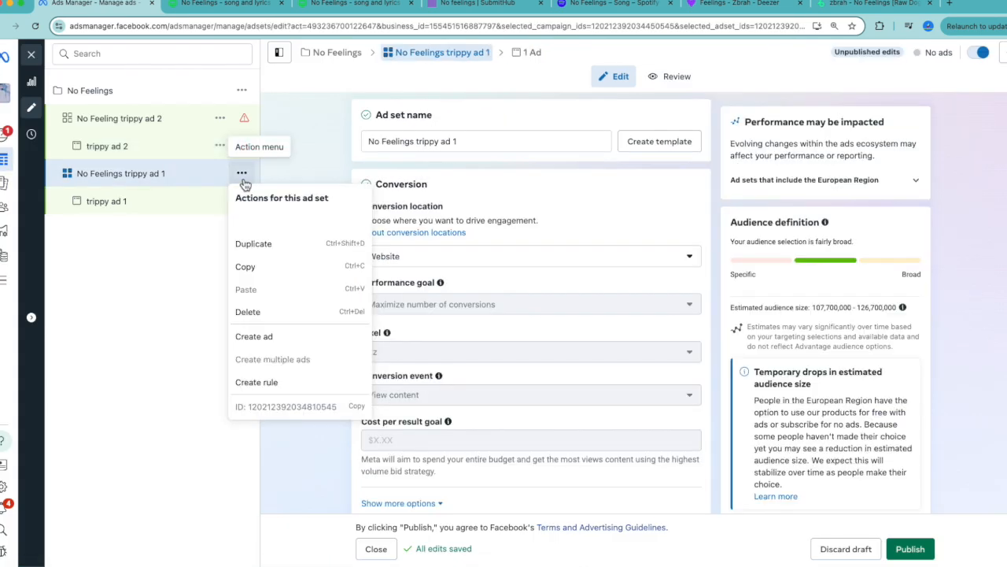
left_click(287, 247)
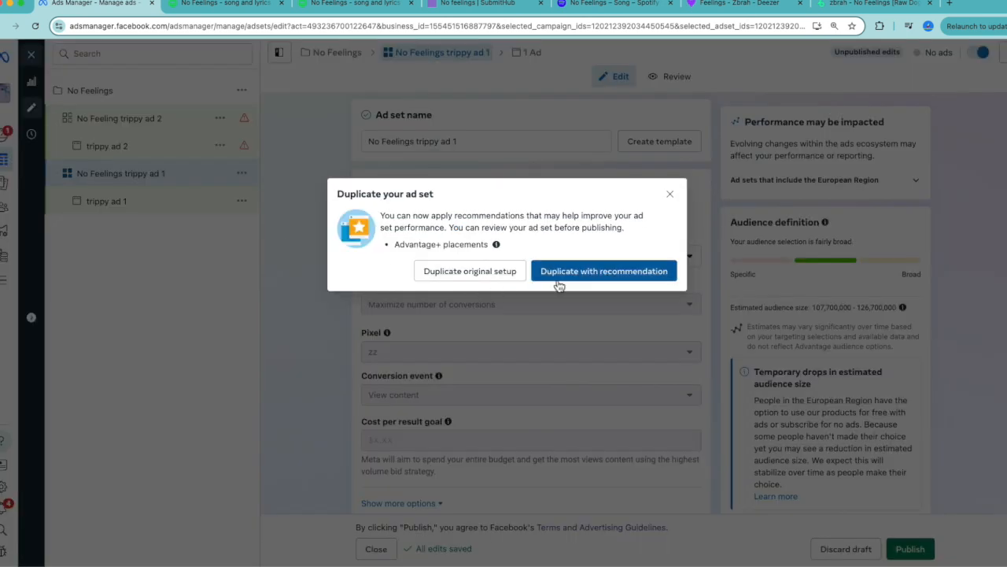
left_click(478, 276)
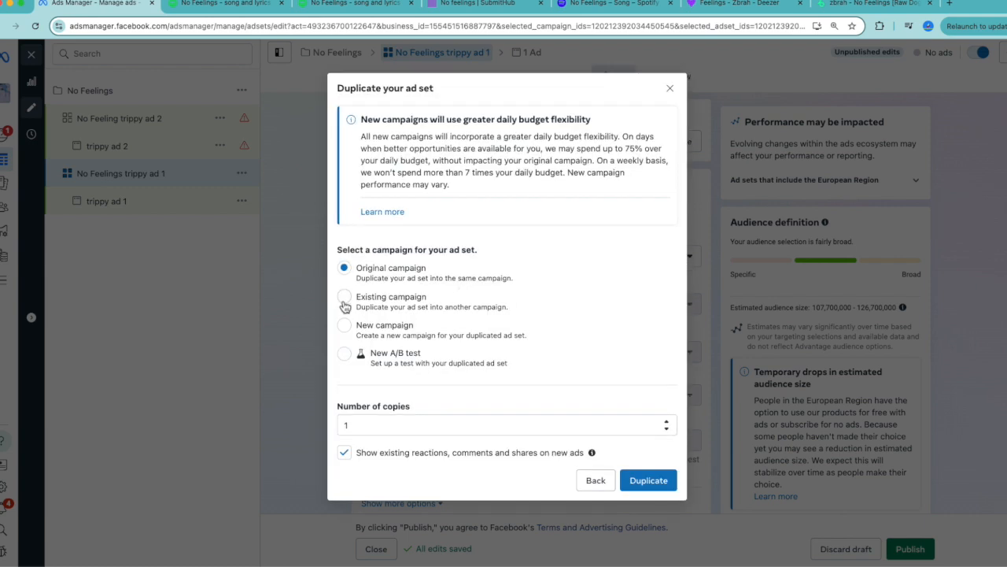
left_click(669, 488)
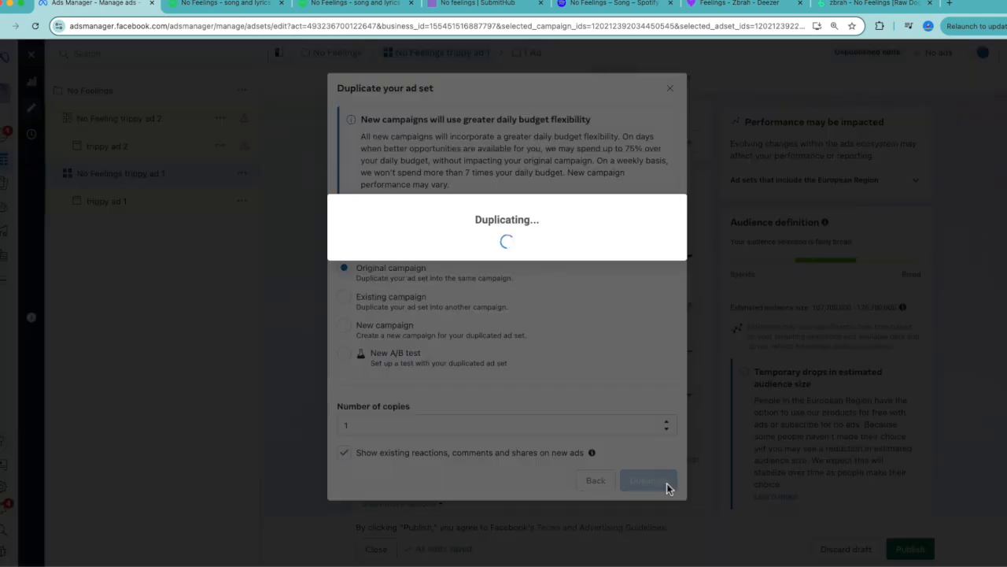
Step: In the copied ad set's detailed targeting, remove the Alternative dance interest and add dance music
scroll(351, 315, "down", 10)
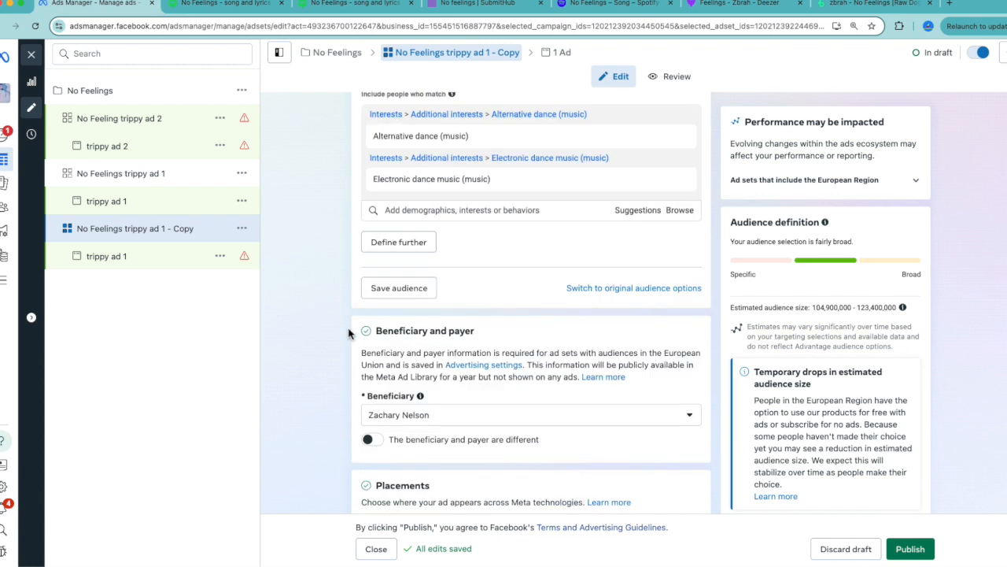
scroll(370, 299, "up", 2)
mouse_move(591, 250)
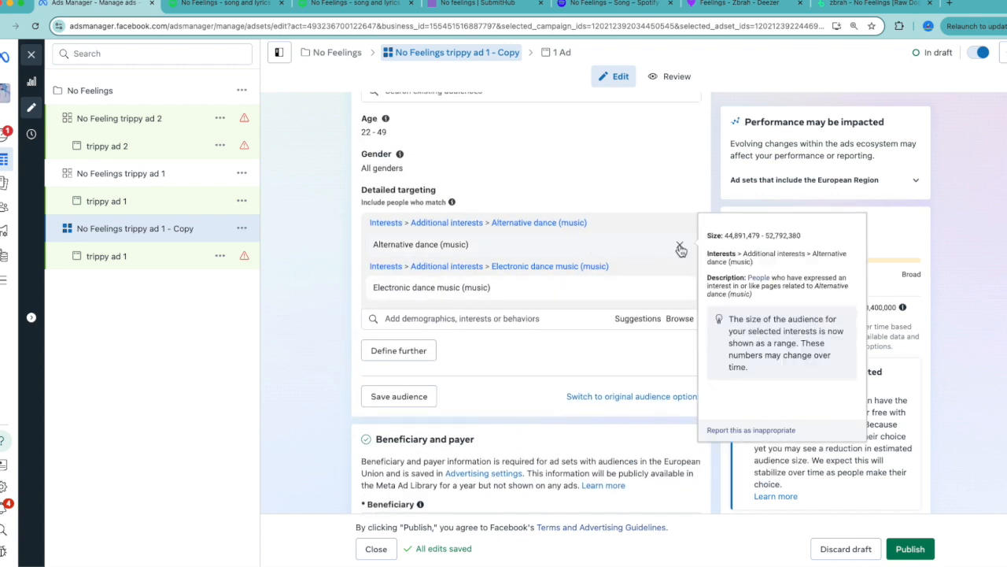
left_click(448, 273)
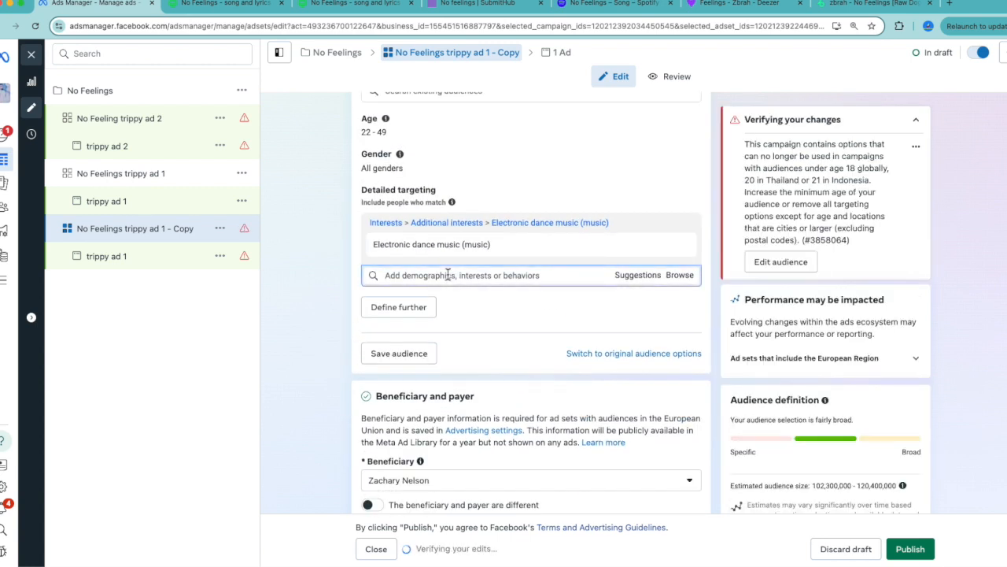
type("dance music")
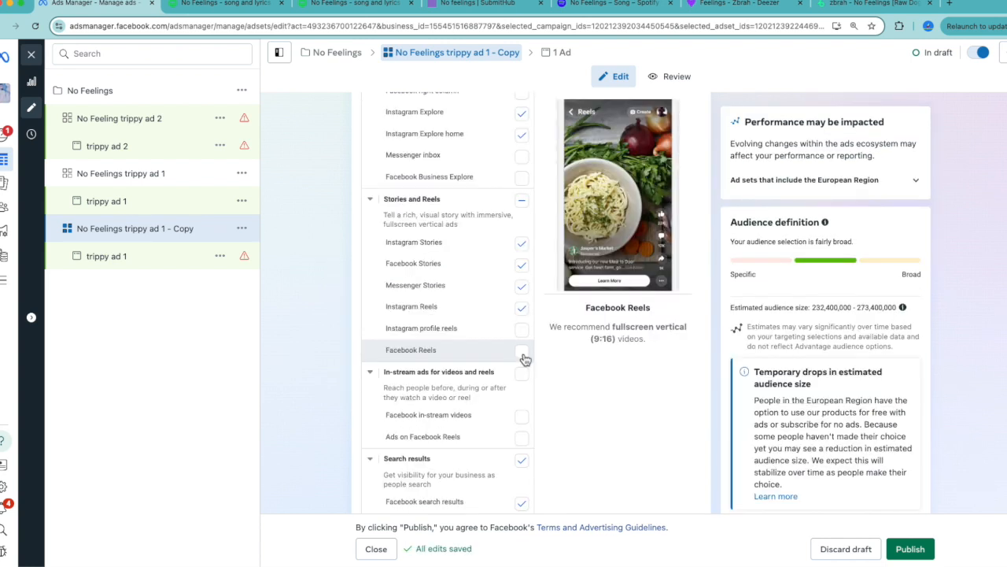
Step: Look over the copied ad set's placements and rename the ad inside it "trippy ad 3"
scroll(461, 281, "up", 5)
scroll(461, 284, "down", 5)
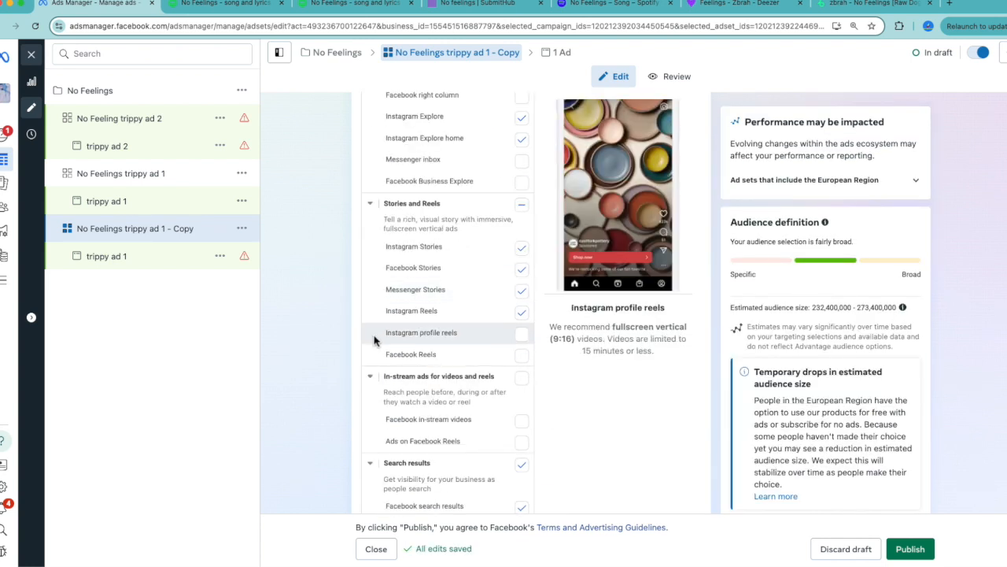
scroll(374, 339, "down", 3)
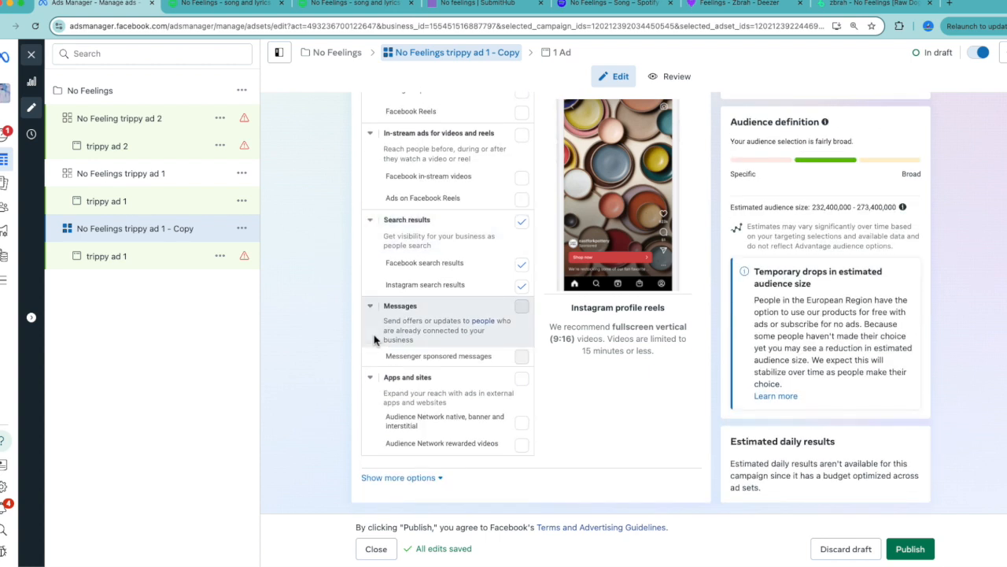
scroll(375, 339, "up", 1)
left_click(107, 260)
left_click(422, 144)
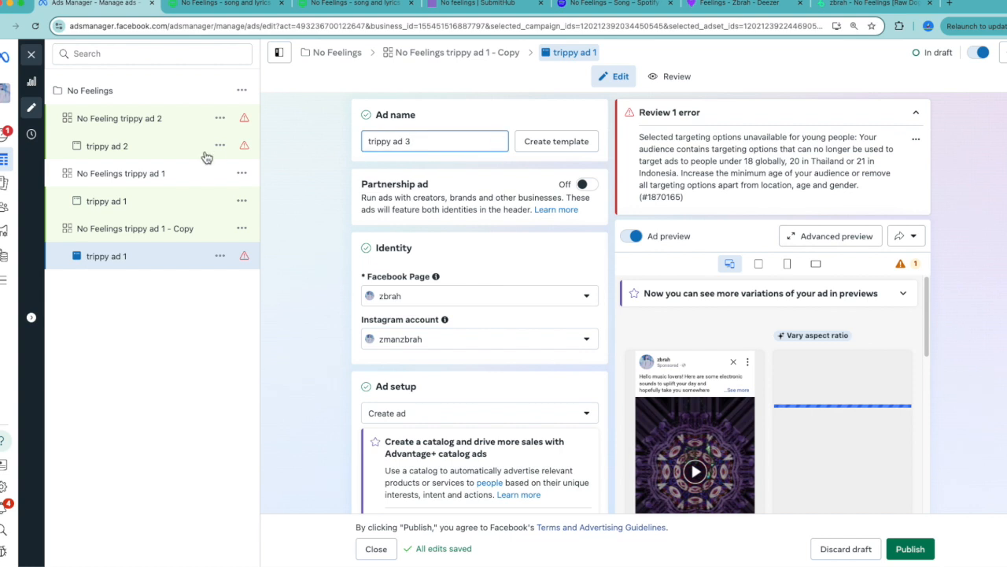
type("3")
Step: Rename the copied ad set "No Feelings trippy 3"
left_click(187, 233)
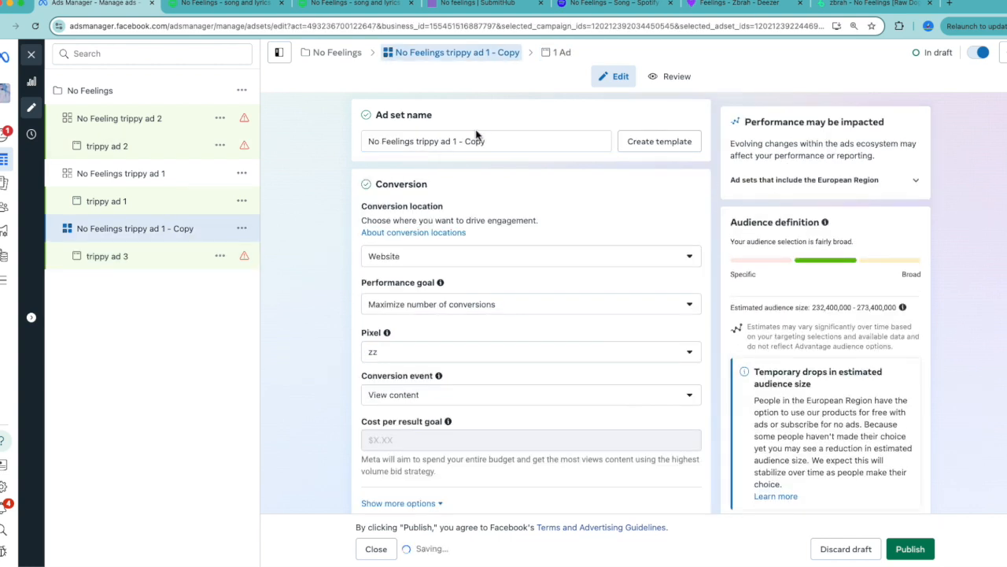
left_click(452, 142)
key("shift+End")
type("3")
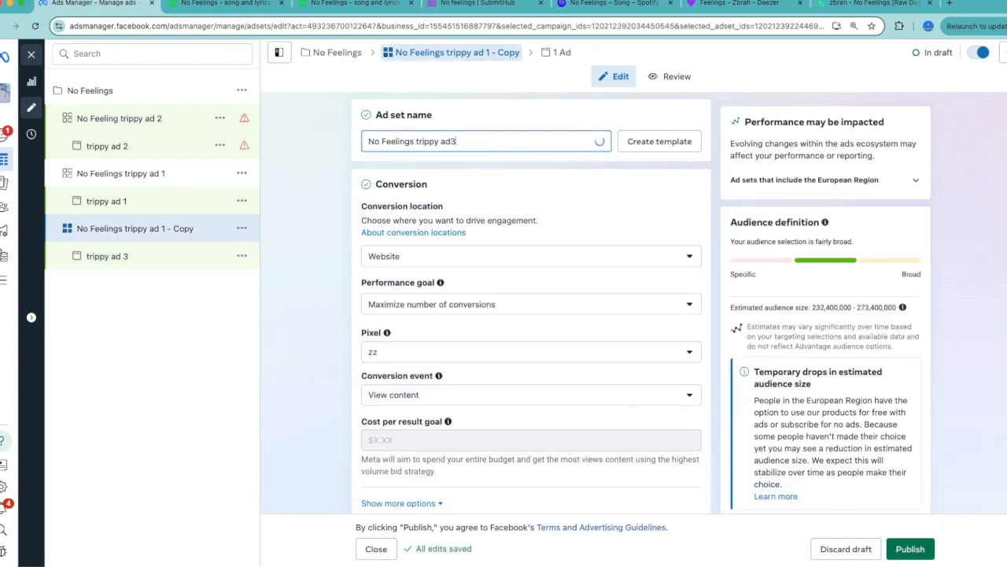
key("BackSpace")
key("shift+Left")
key("shift+Left")
type("3")
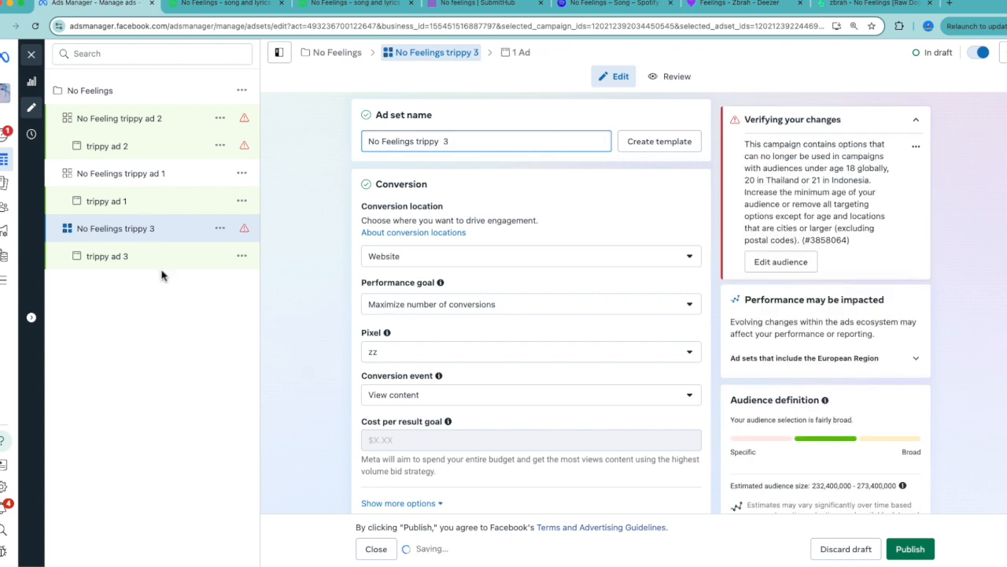
Step: Replace trippy ad 3's video with the one asking "Are you expanding your mind?" and look over its text variations
left_click(162, 259)
scroll(494, 331, "down", 3)
scroll(493, 331, "down", 10)
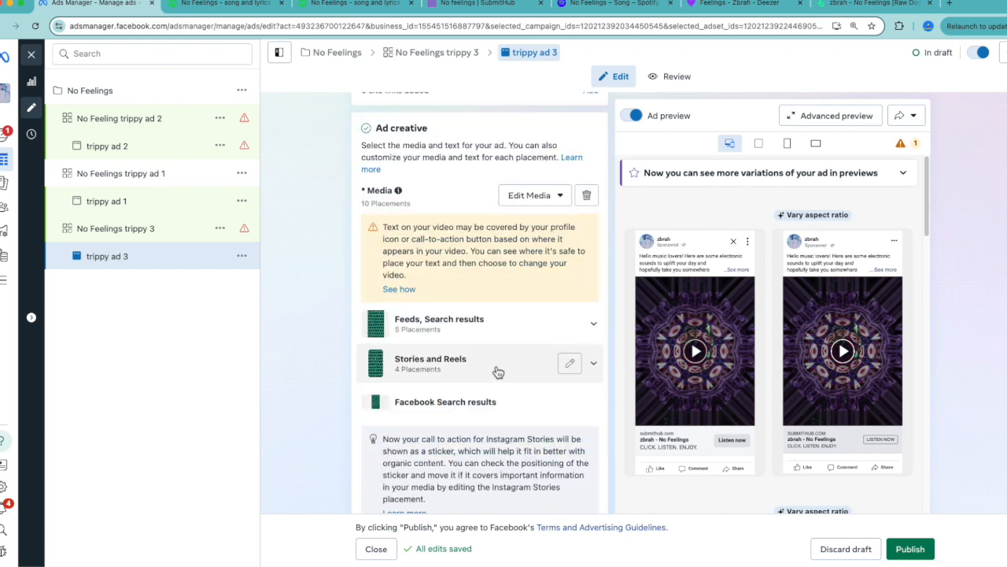
left_click(536, 195)
left_click(526, 249)
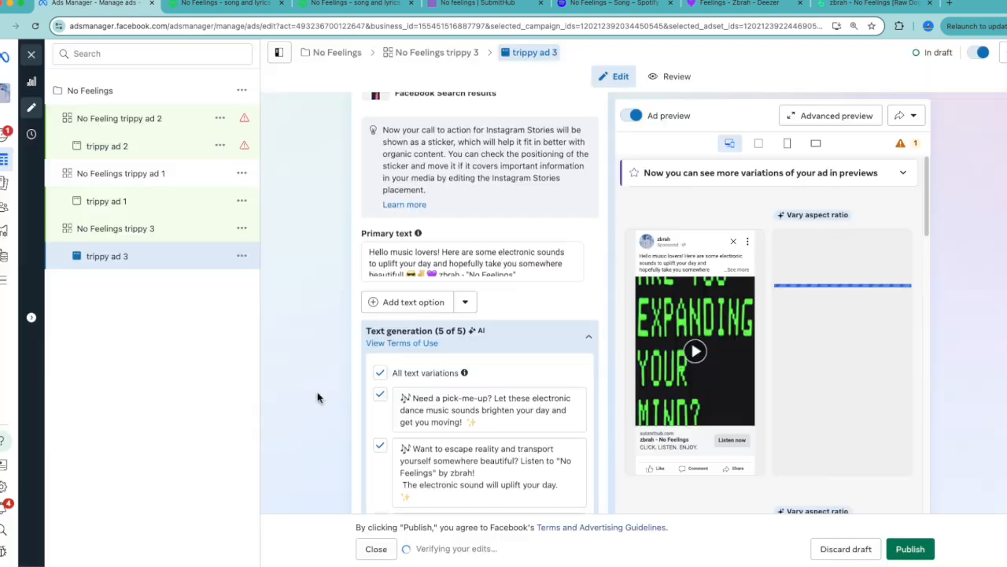
scroll(314, 391, "down", 2)
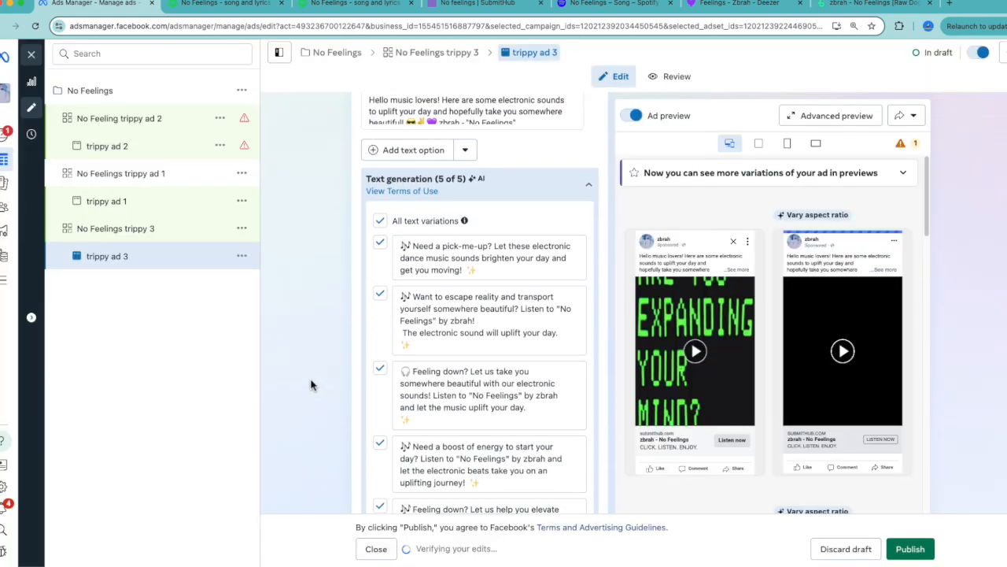
Step: Duplicate the No Feelings trippy ad 1 ad set again with its original setup
left_click(242, 173)
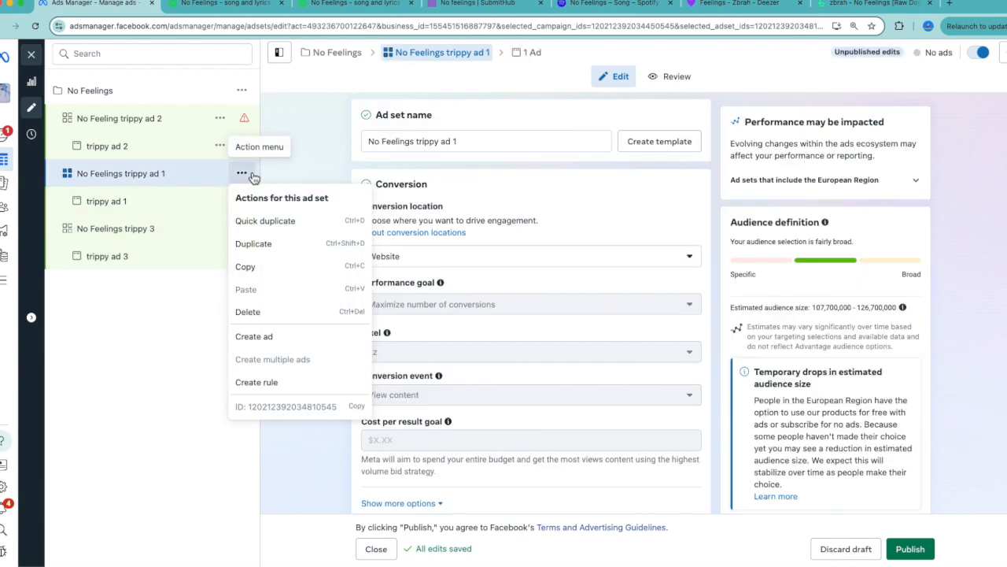
left_click(268, 245)
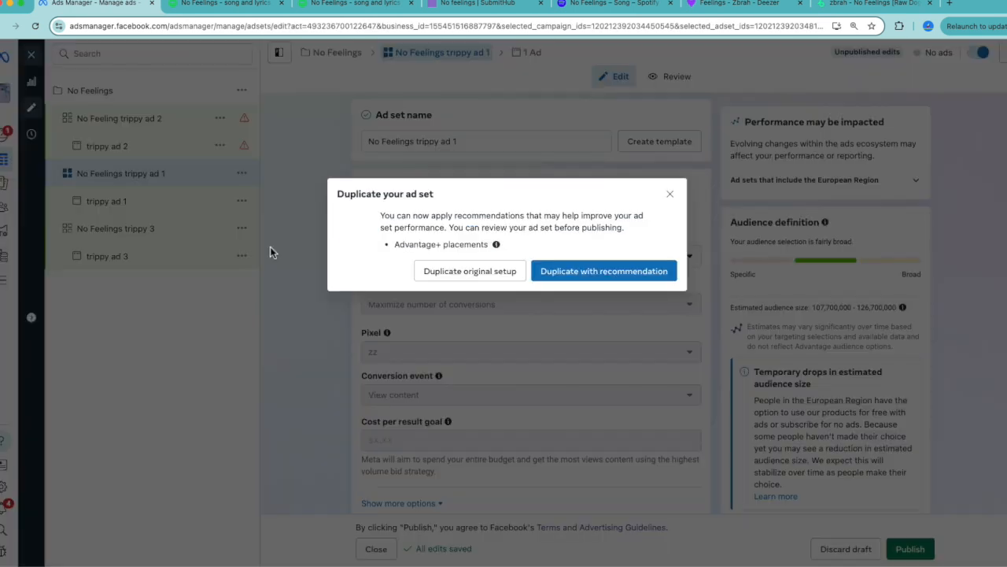
left_click(470, 271)
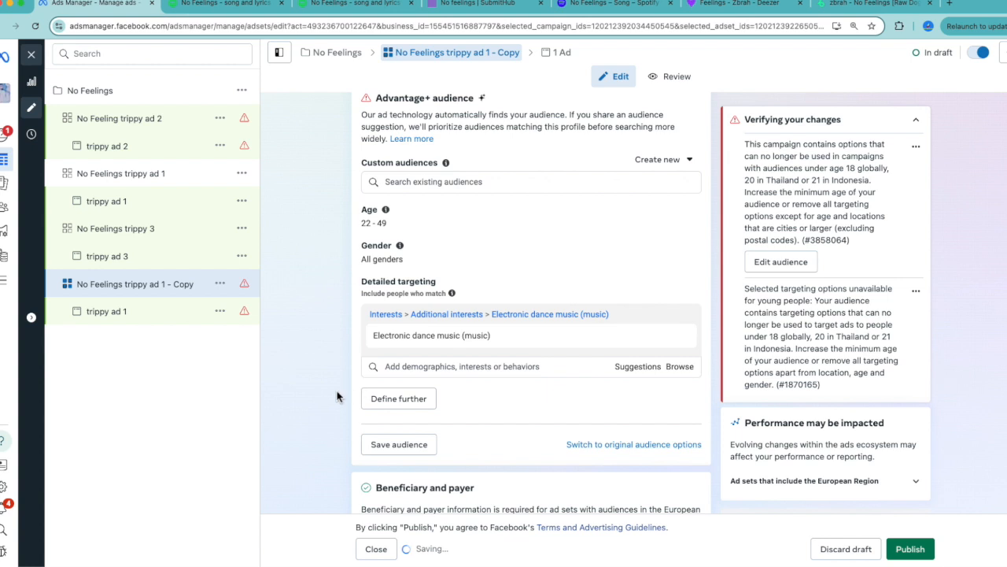
Step: Rename the new ad set copy "No Feelings vinyl"
scroll(336, 397, "up", 20)
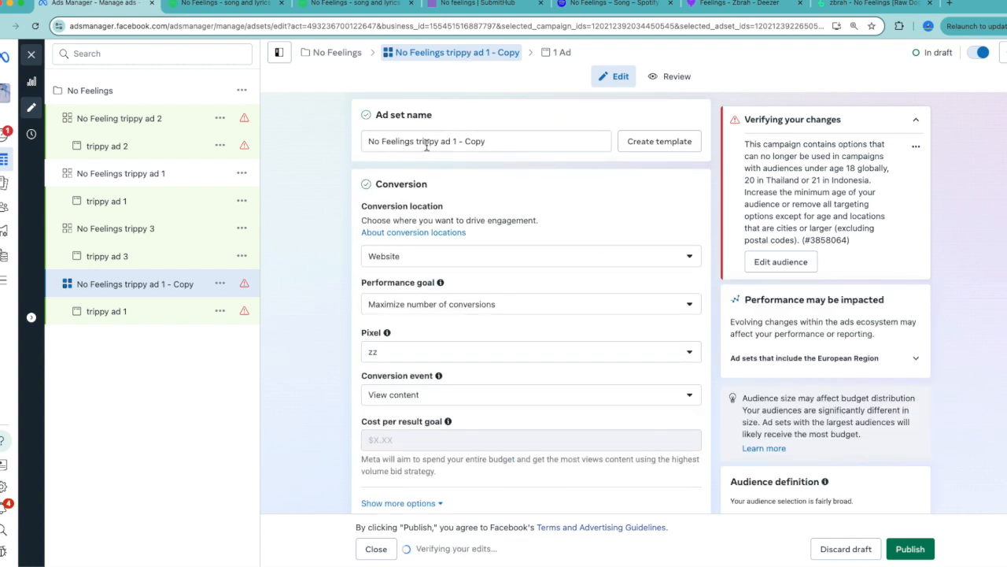
left_click_drag(417, 142, 524, 161)
key("BackSpace")
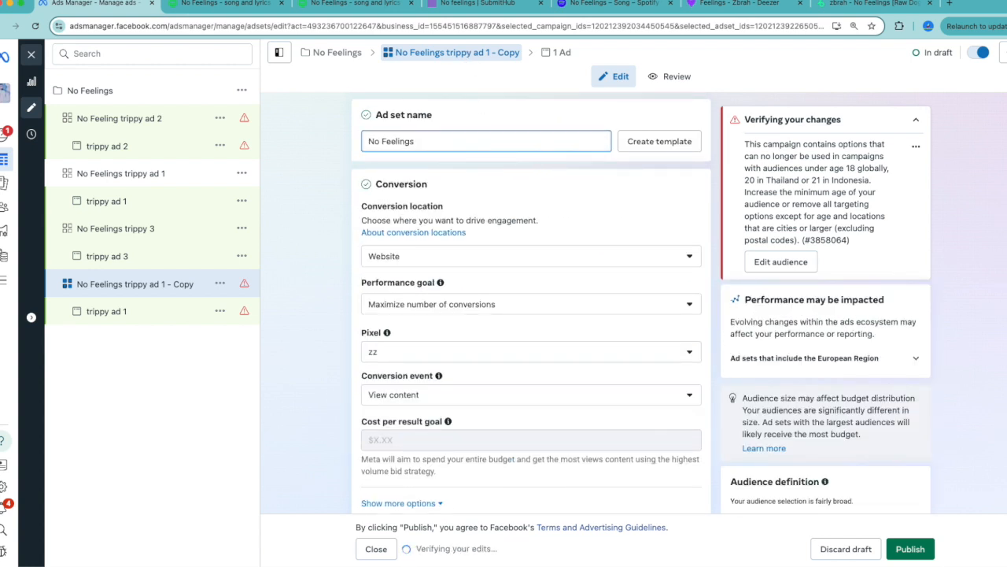
type("vinyl")
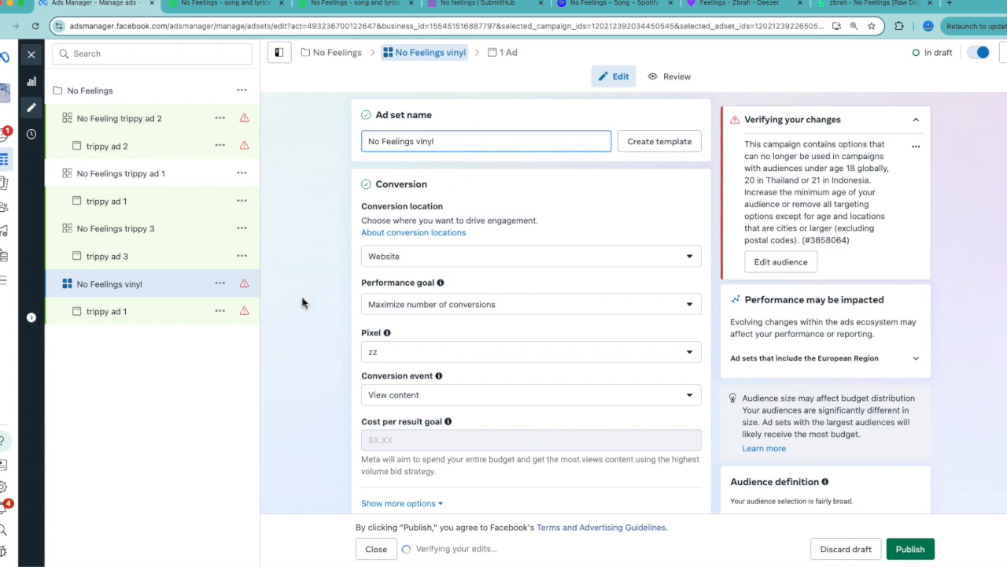
Step: Remove Instagram Explore home from the No Feelings vinyl ad set's placements, keeping Instagram Reels selected and Facebook Reels cleared
scroll(320, 335, "down", 20)
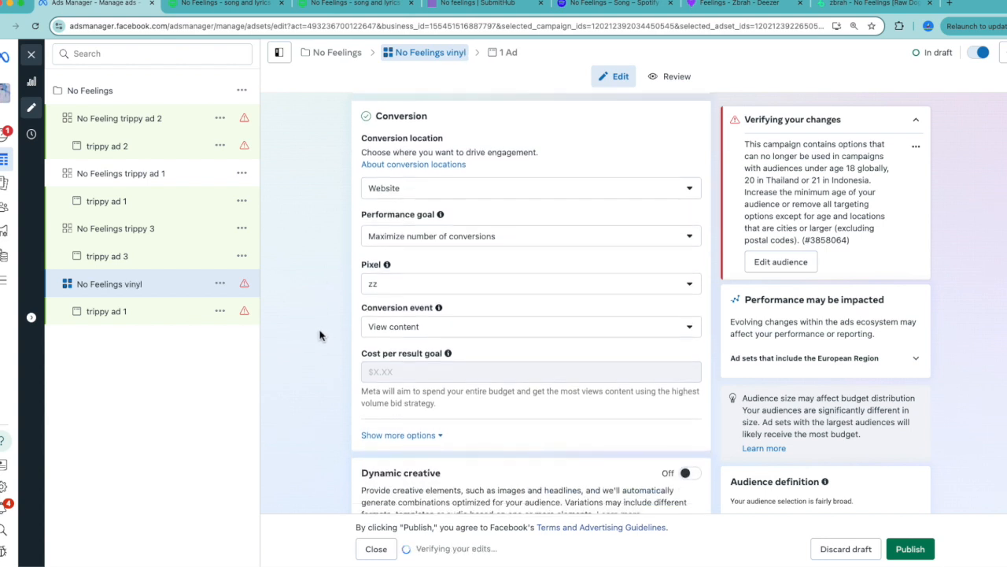
scroll(321, 335, "down", 3)
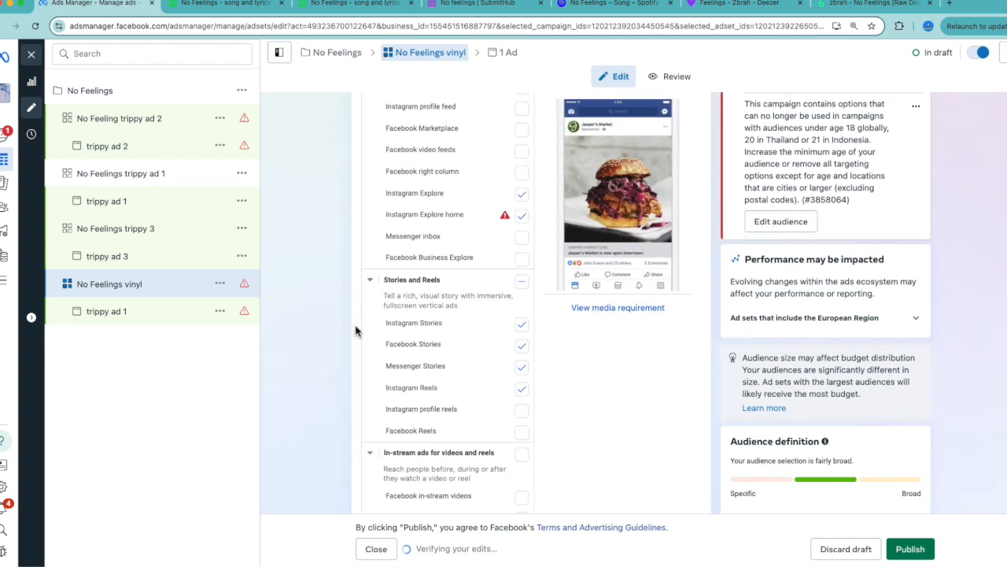
left_click(528, 223)
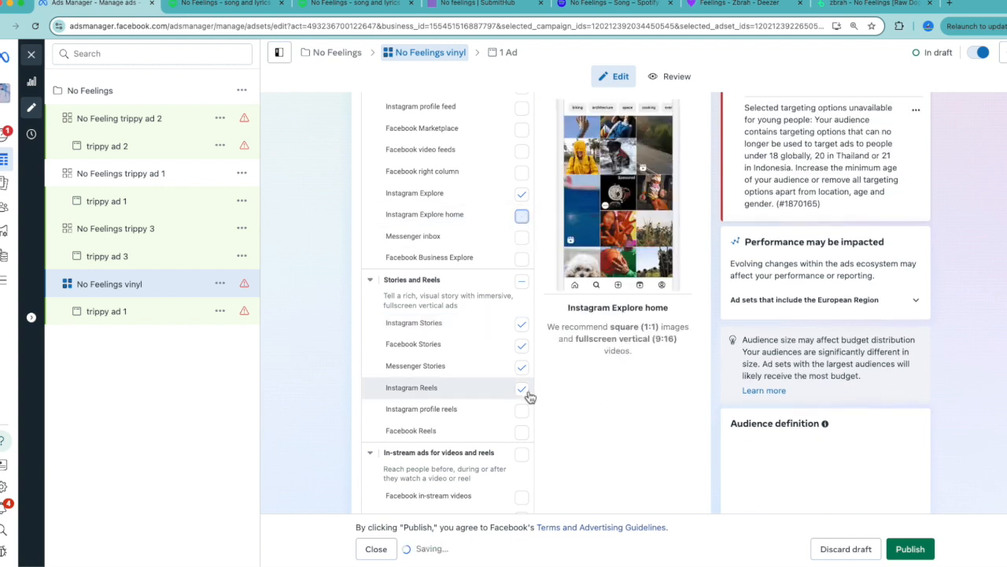
left_click(526, 438)
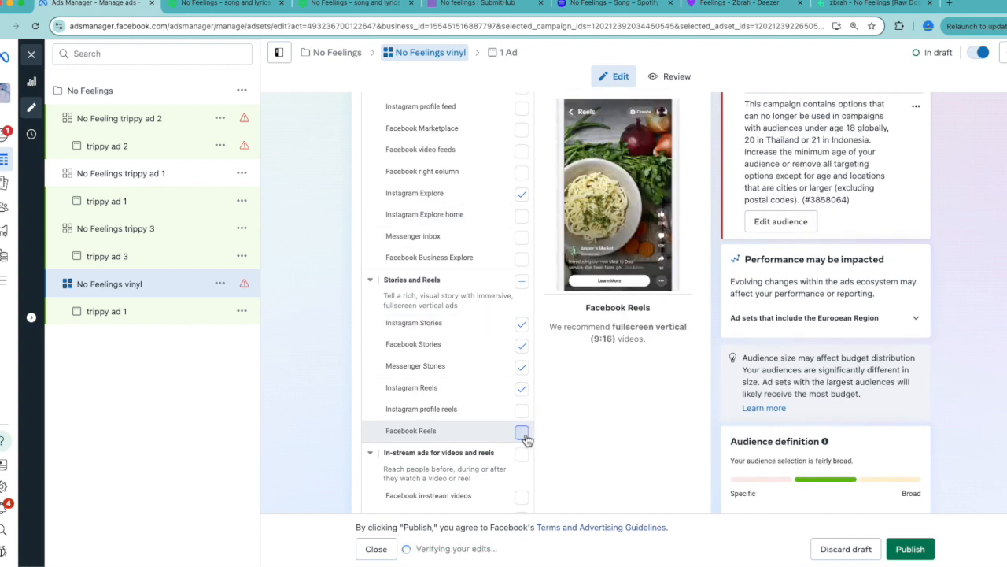
left_click(524, 394)
Step: Rename the ad inside the No Feelings vinyl ad set "vinyl ad" and change its video to the spinning vinyl record video
scroll(289, 335, "up", 5)
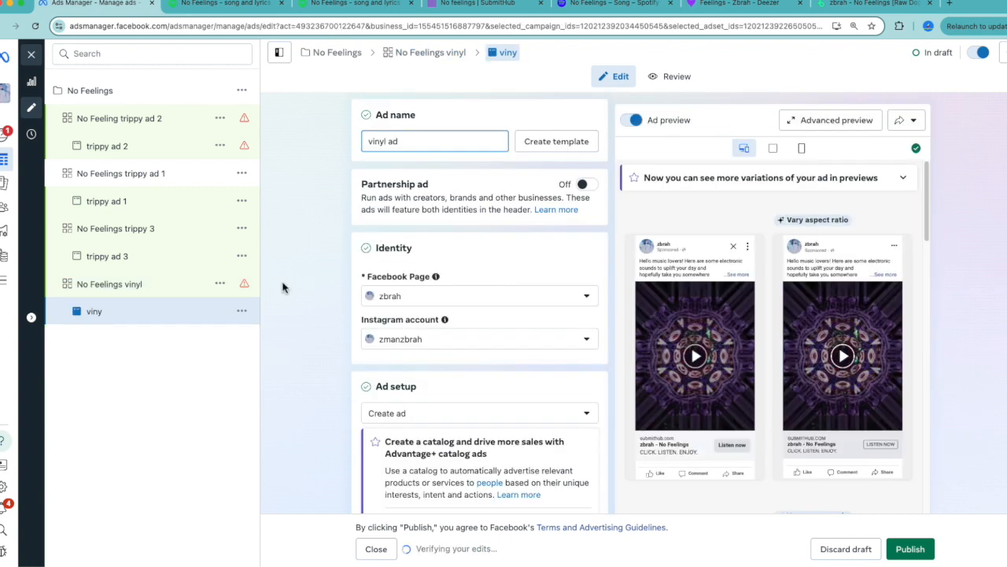
scroll(357, 354, "down", 10)
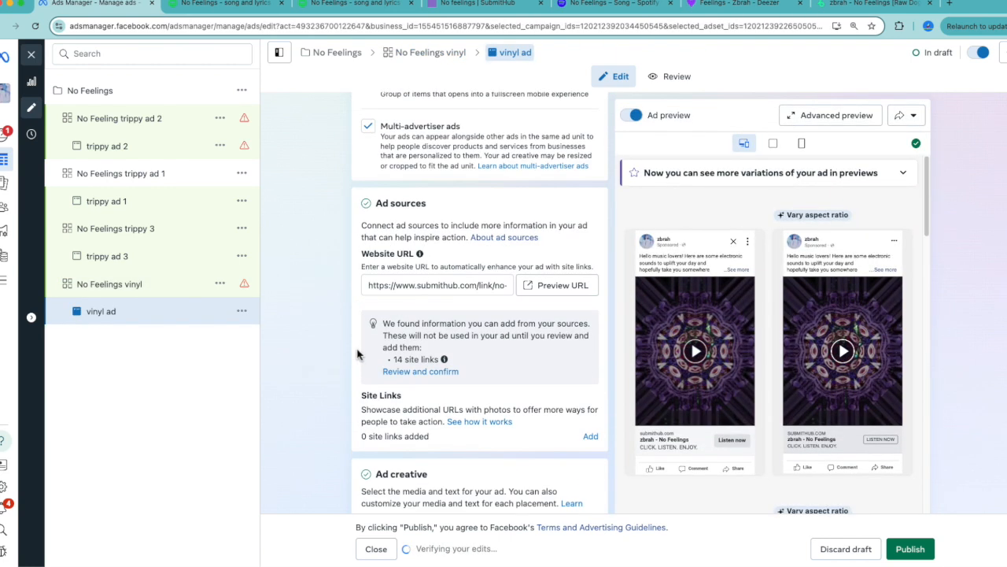
scroll(356, 354, "down", 1)
left_click(520, 282)
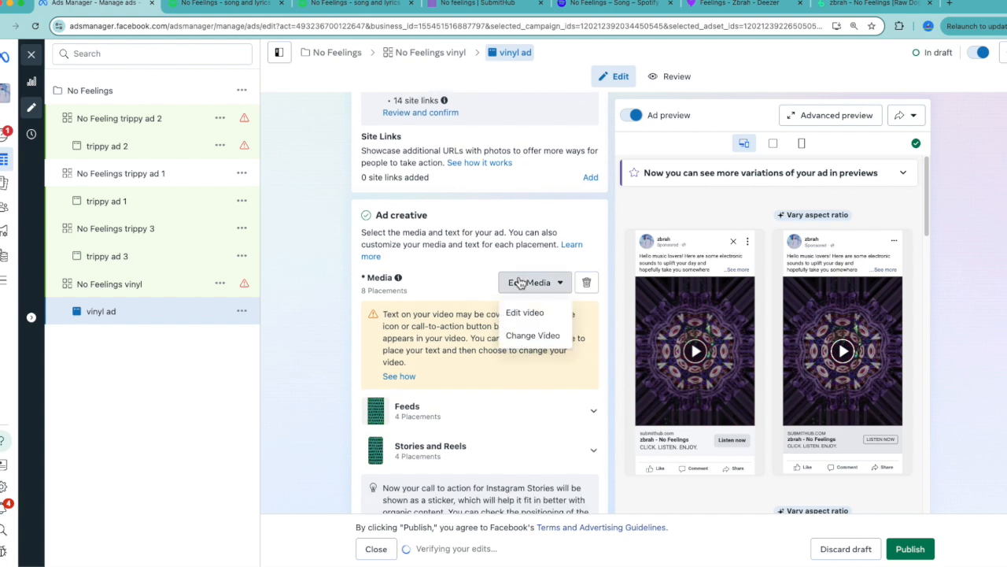
left_click(520, 336)
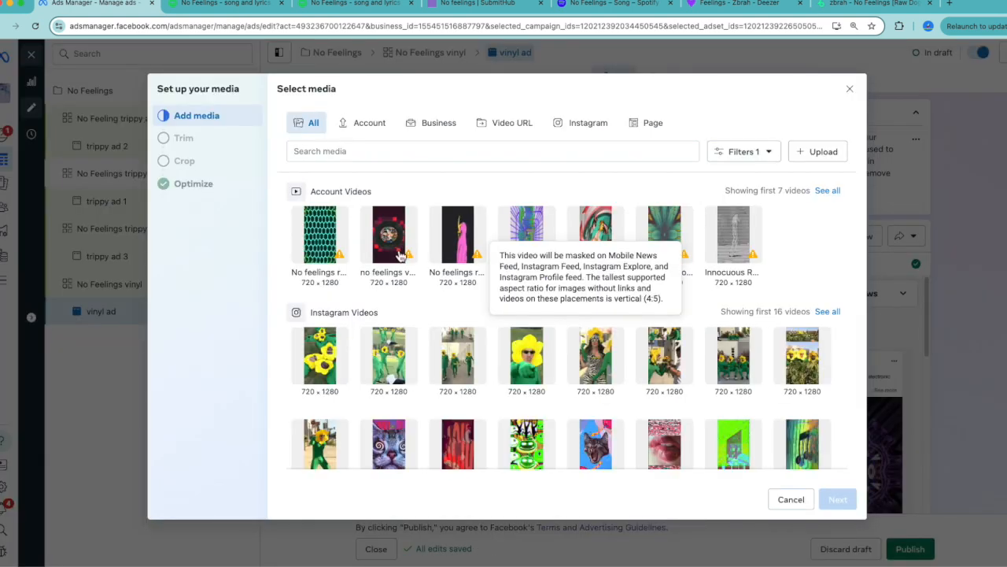
left_click(381, 250)
left_click(839, 501)
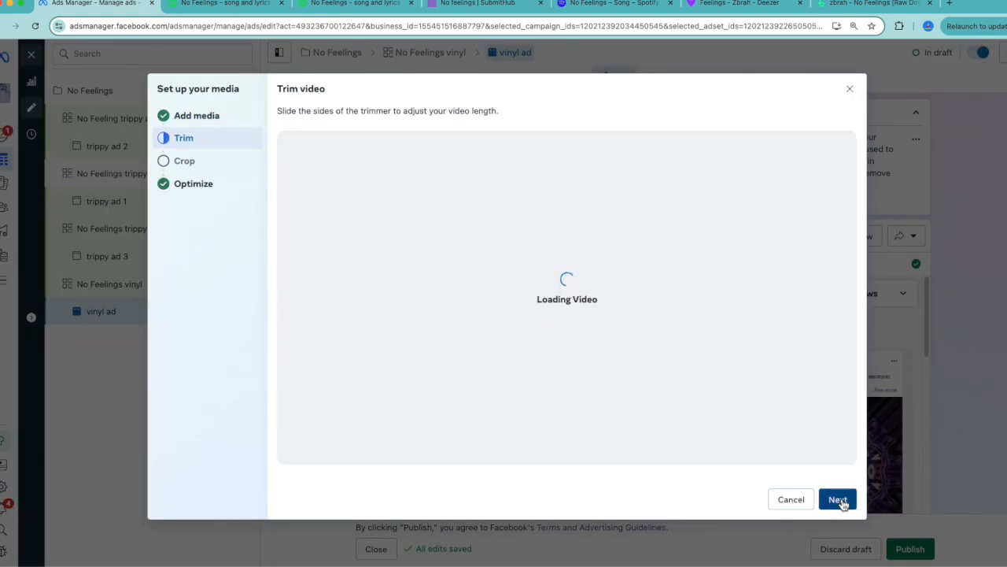
left_click(839, 500)
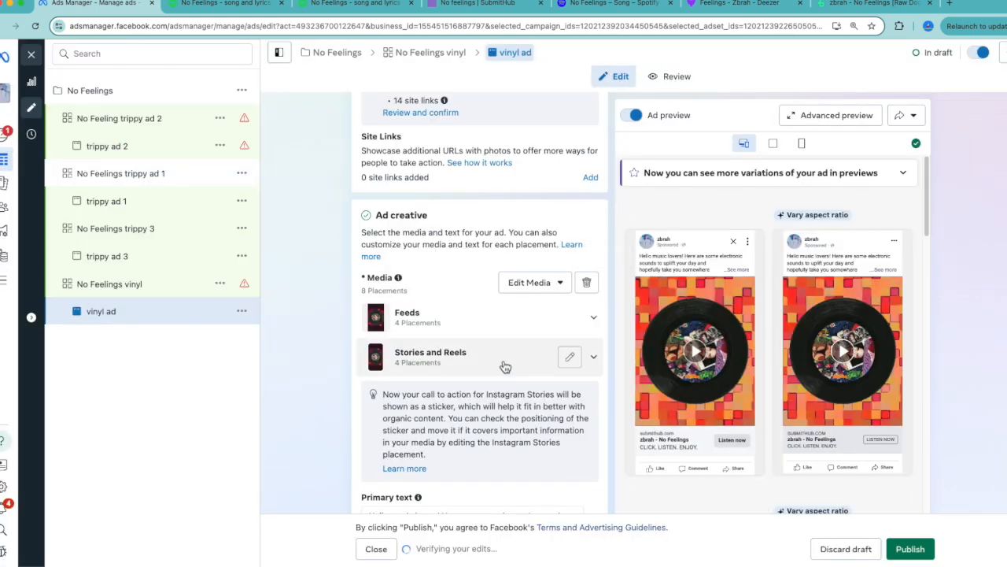
Step: Review the vinyl ad's creative, enhancements and destination settings, and publish the drafted ad sets and ads
scroll(604, 394, "down", 1)
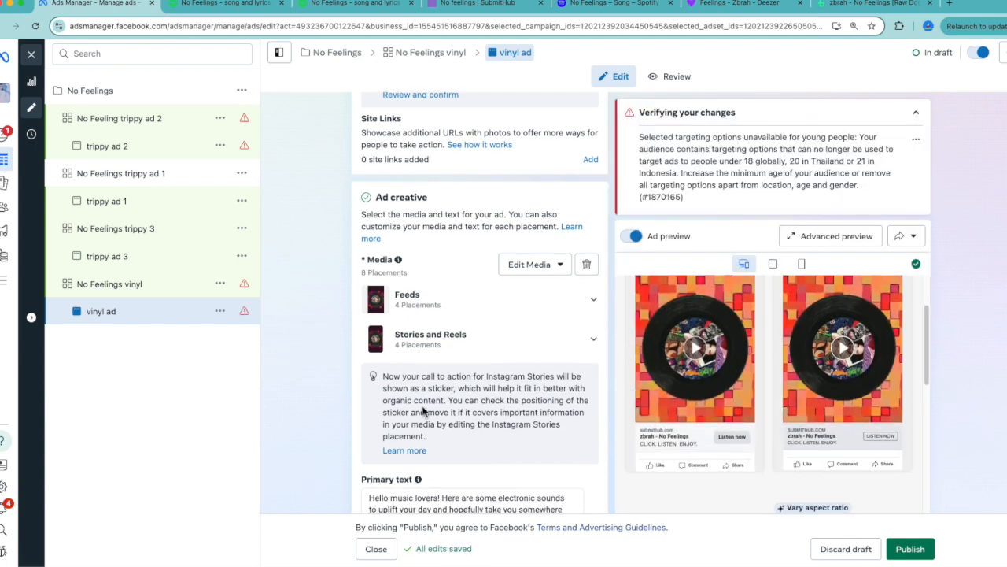
scroll(329, 438, "up", 1)
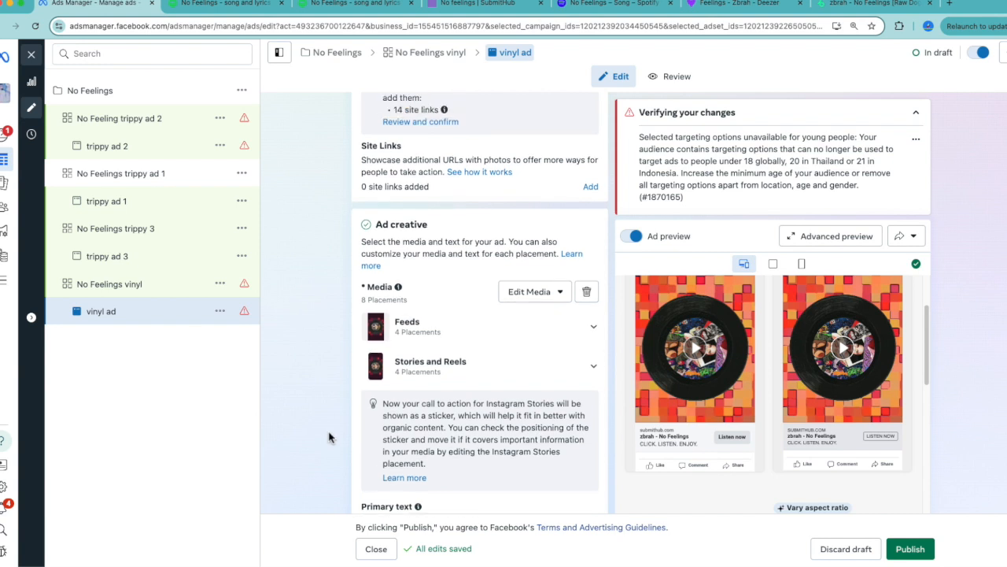
scroll(329, 438, "down", 10)
scroll(329, 439, "down", 8)
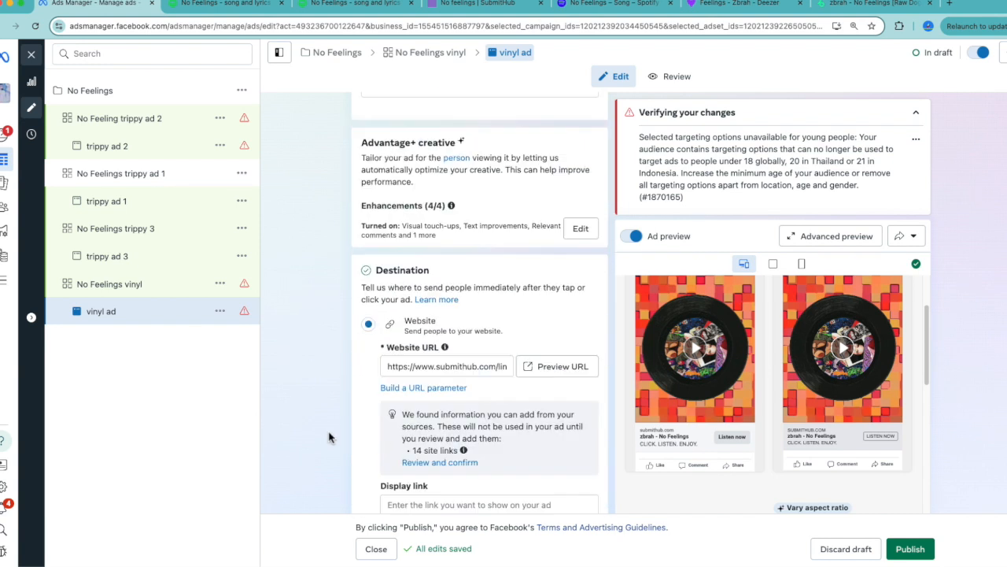
scroll(329, 437, "down", 2)
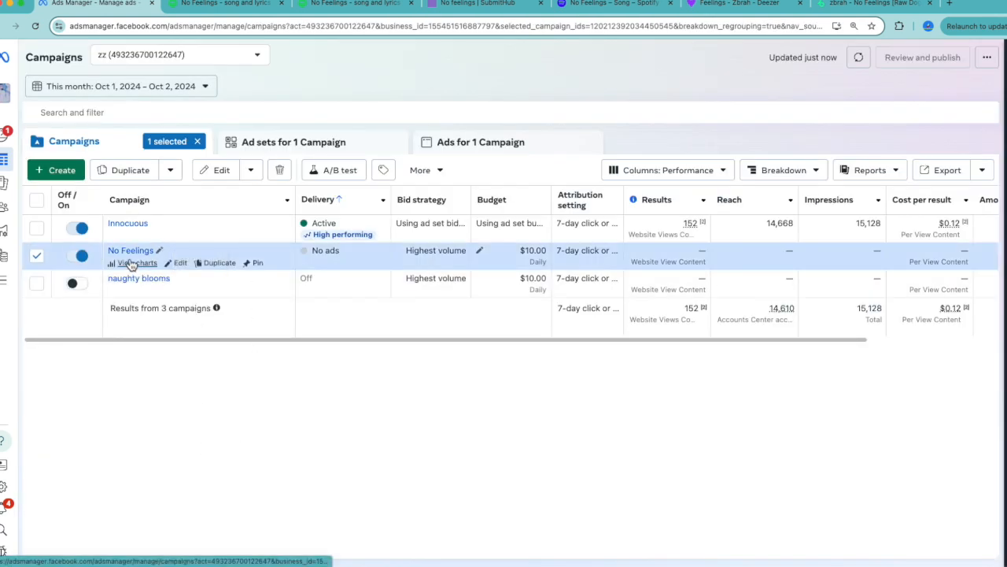
Step: Open the No Feelings campaign for editing, check its Advantage campaign budget settings, and return to the campaign list
left_click(181, 264)
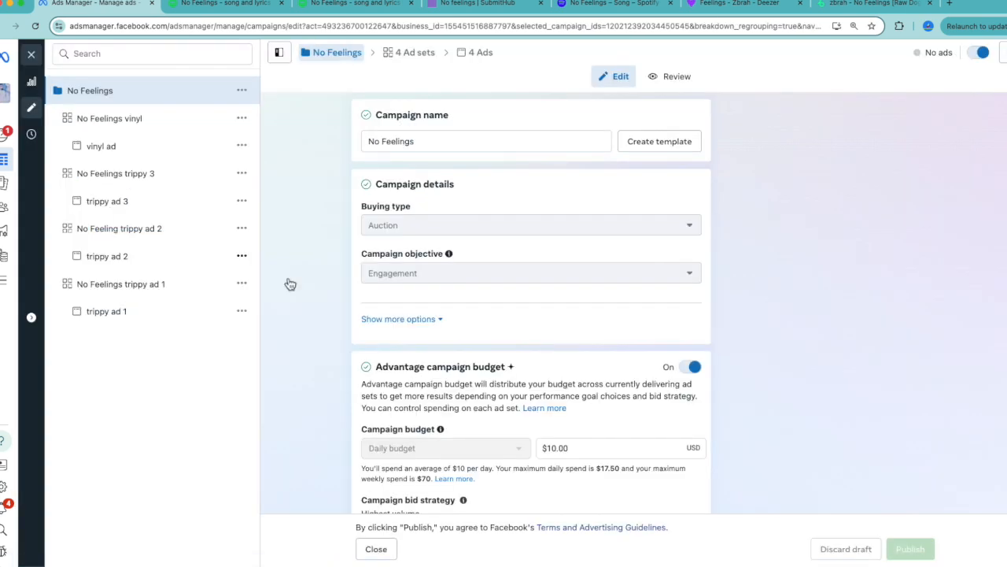
scroll(391, 327, "down", 2)
scroll(391, 325, "up", 5)
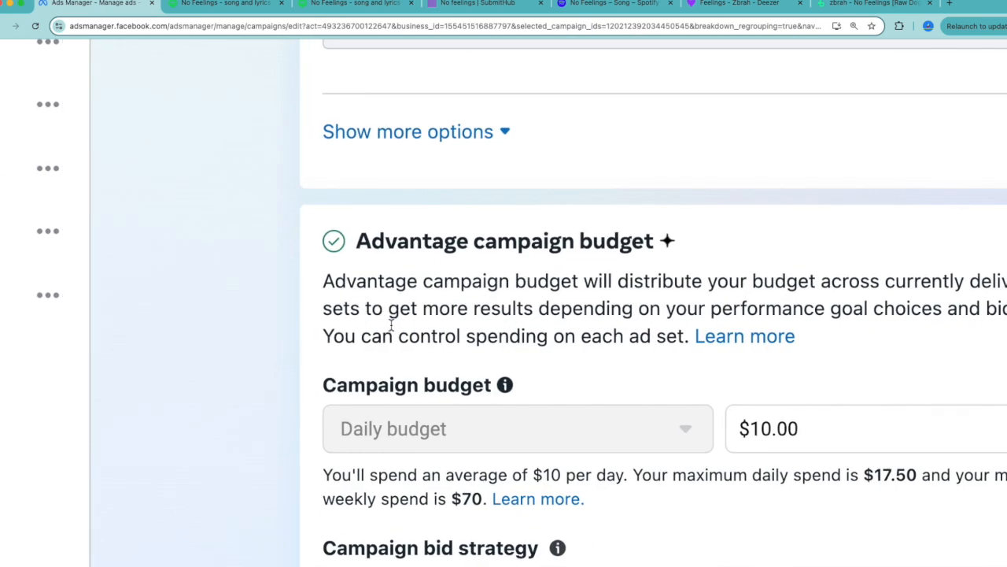
scroll(391, 325, "right", 2)
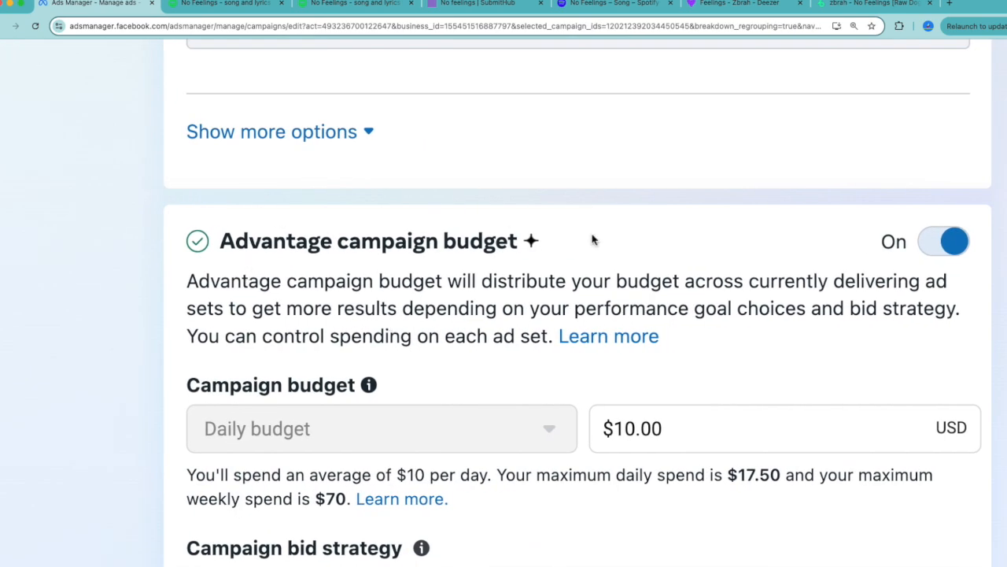
scroll(931, 250, "down", 5)
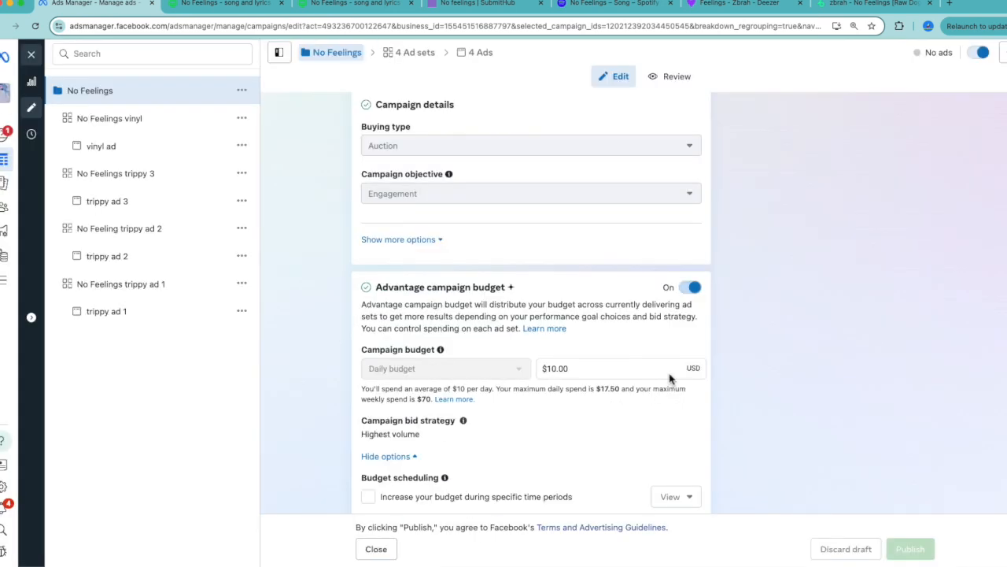
left_click(31, 54)
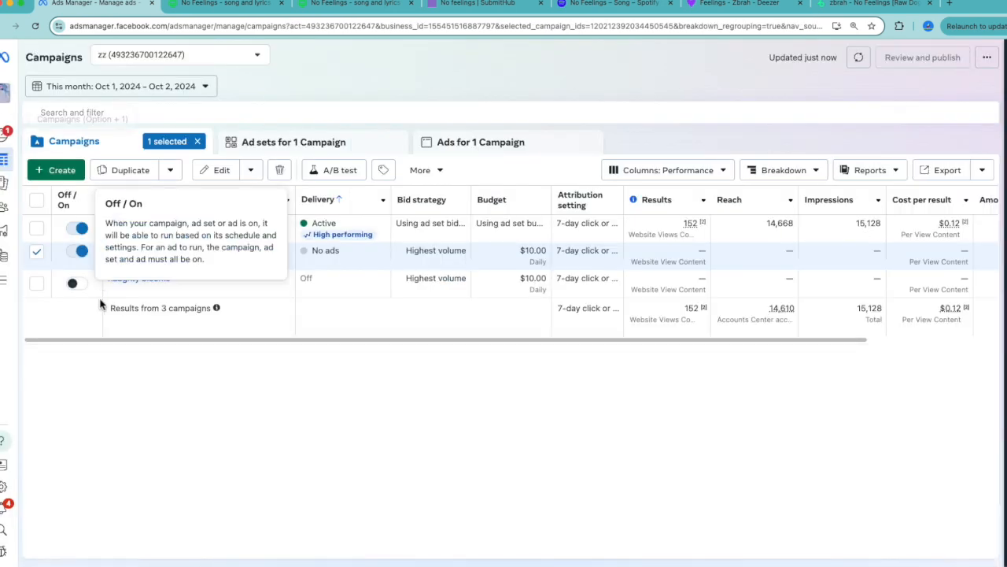
Step: Open the No Feelings campaign's ad sets and examine their delivery, results, reach, cost per result and amount spent
left_click(131, 250)
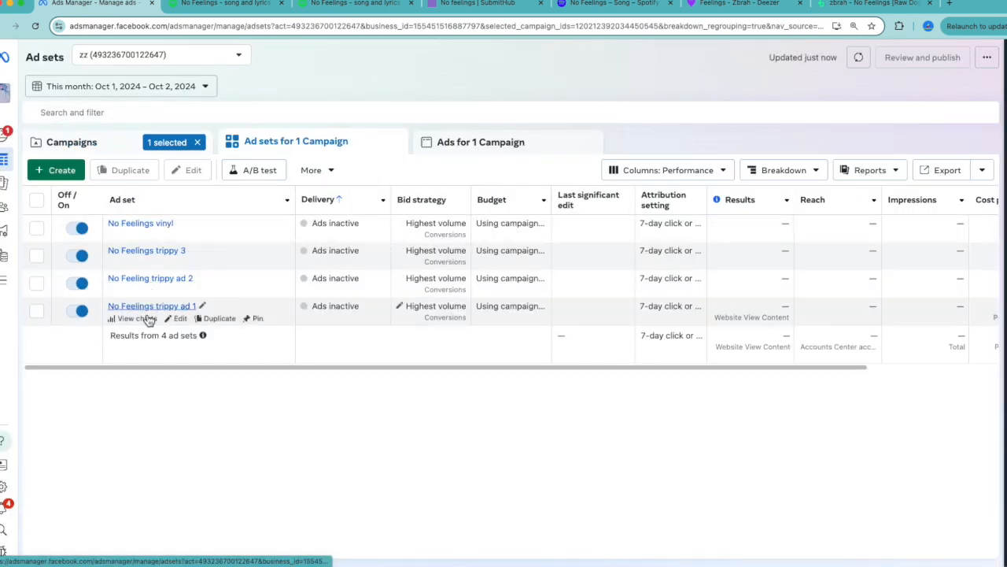
scroll(239, 349, "right", 2)
scroll(252, 349, "left", 2)
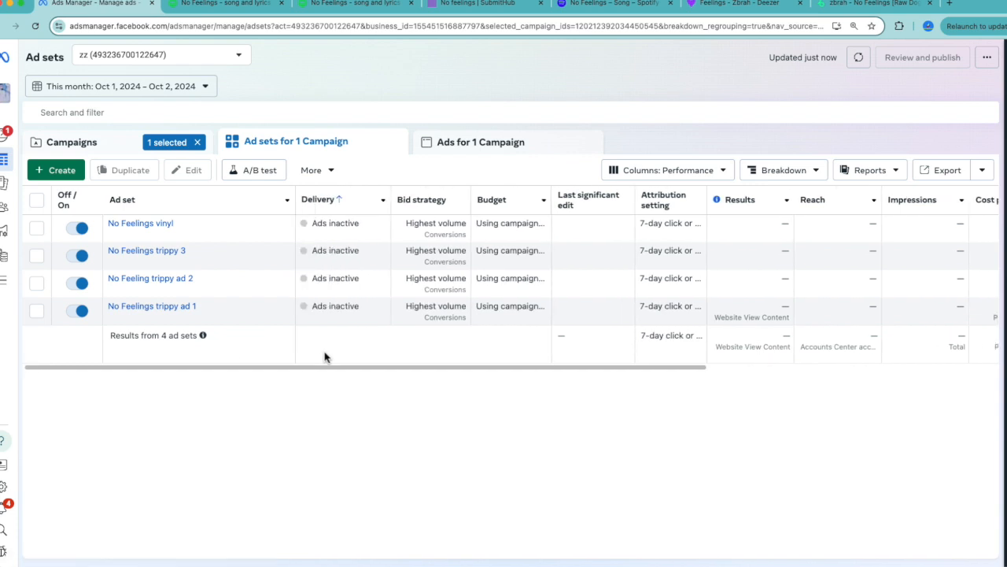
left_click_drag(306, 367, 281, 379)
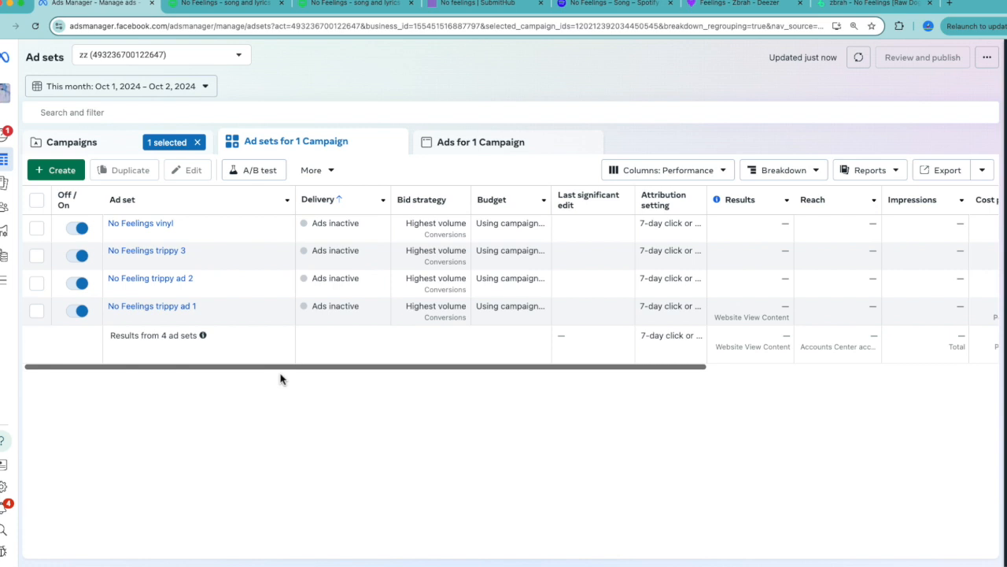
left_click_drag(227, 373, 437, 376)
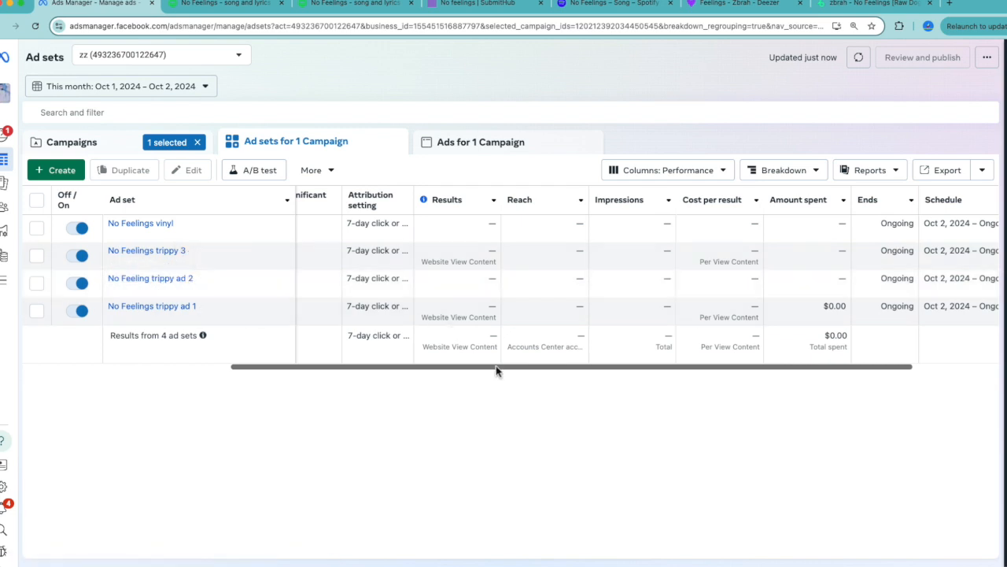
left_click_drag(496, 370, 421, 391)
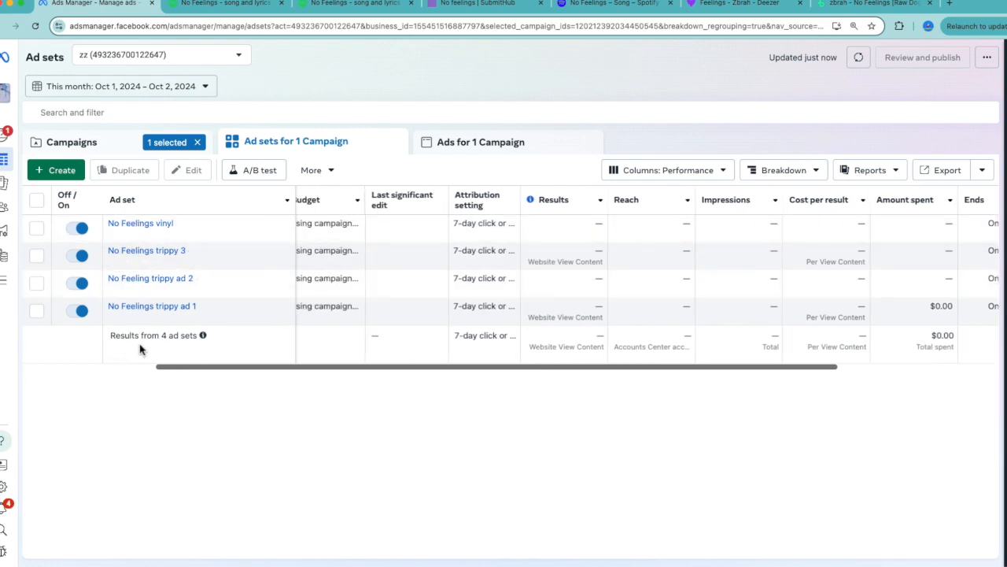
scroll(226, 371, "left", 5)
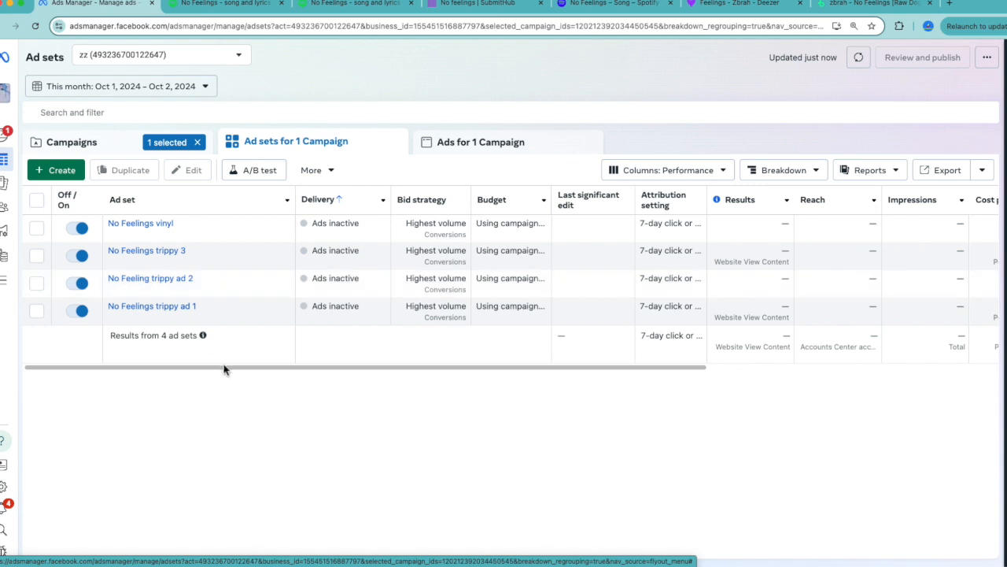
left_click_drag(225, 371, 392, 383)
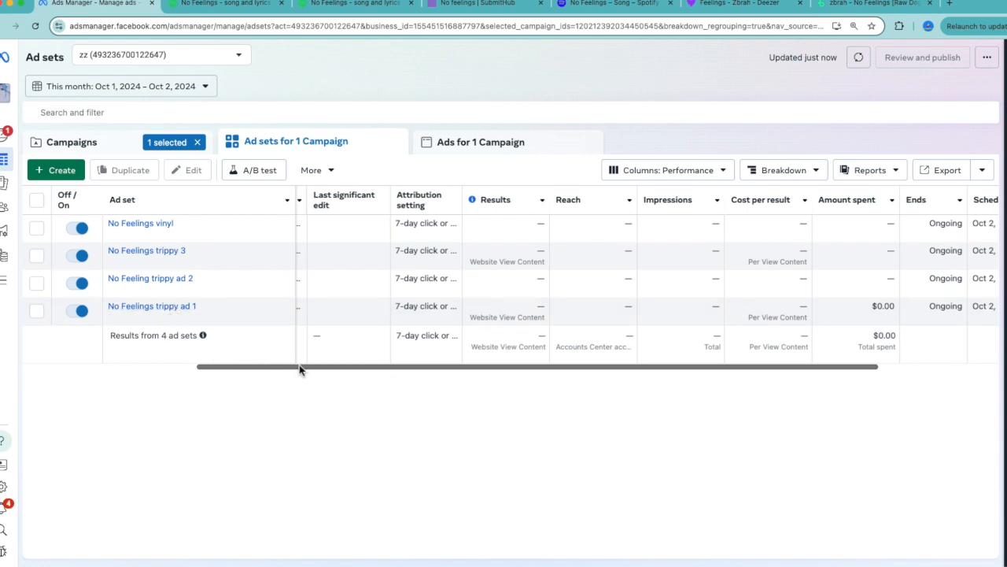
left_click_drag(299, 370, 166, 373)
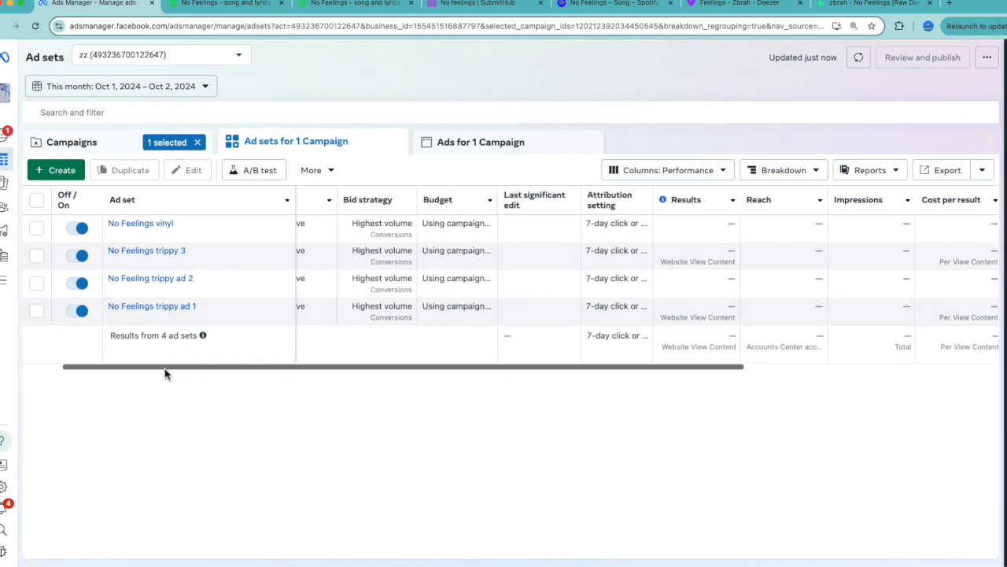